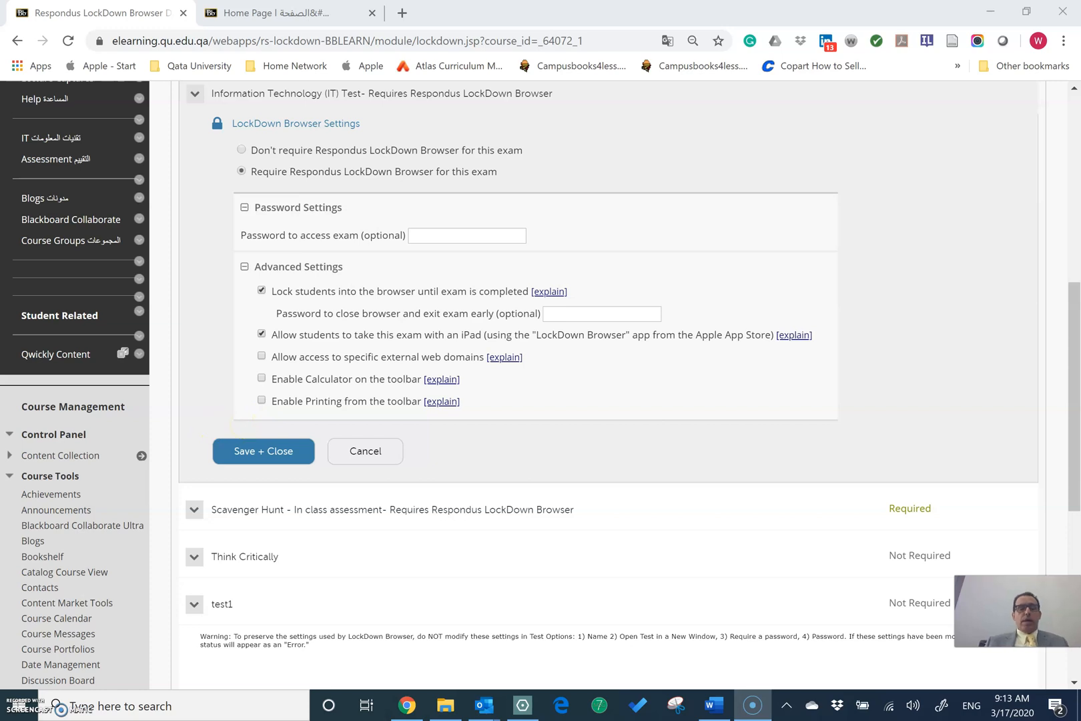
Examine the LockDown Browser settings of the Information Technology (IT) Test, the other listed tests and the available course tools
scroll(243, 431, down, 2)
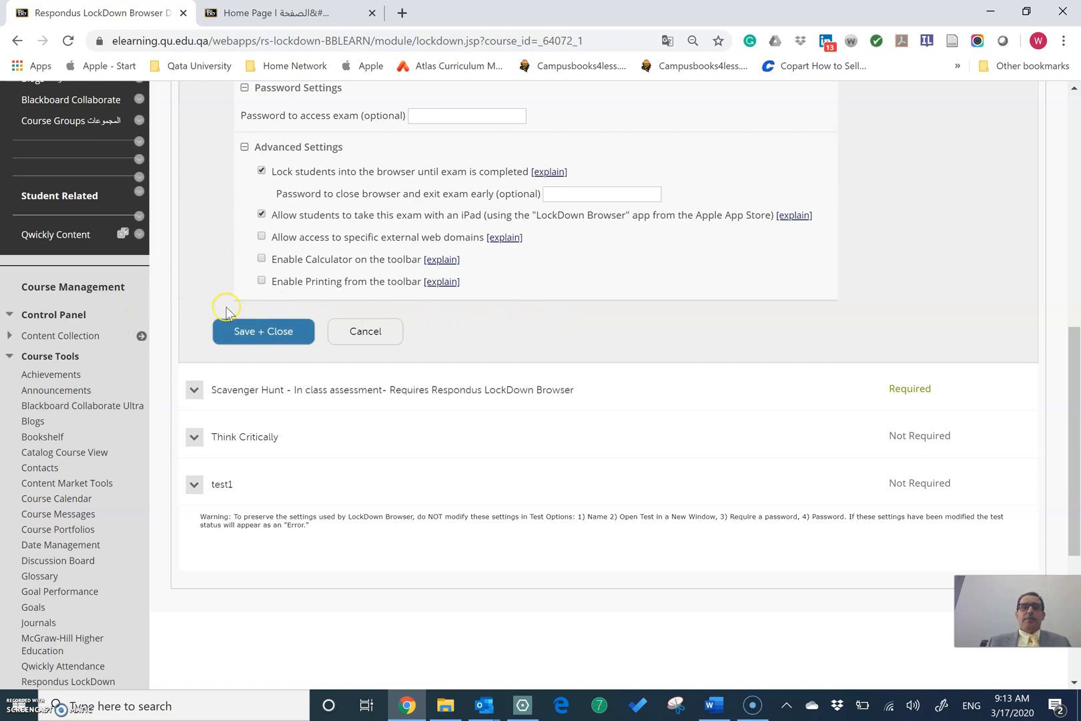
scroll(227, 311, up, 2)
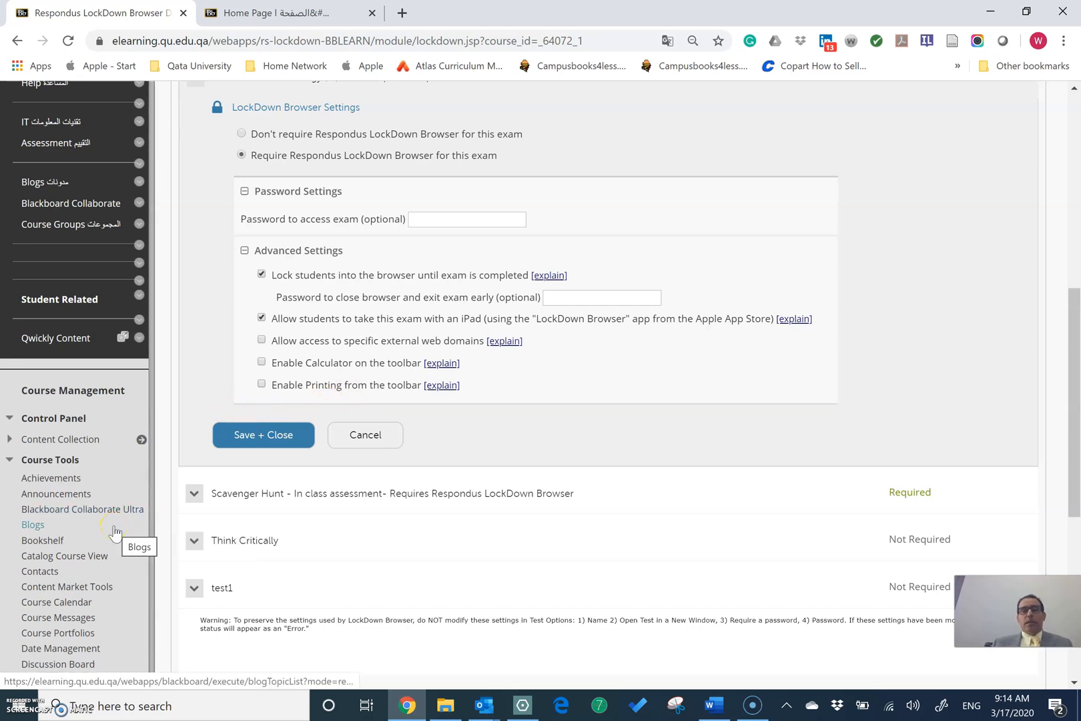
scroll(114, 531, down, 1)
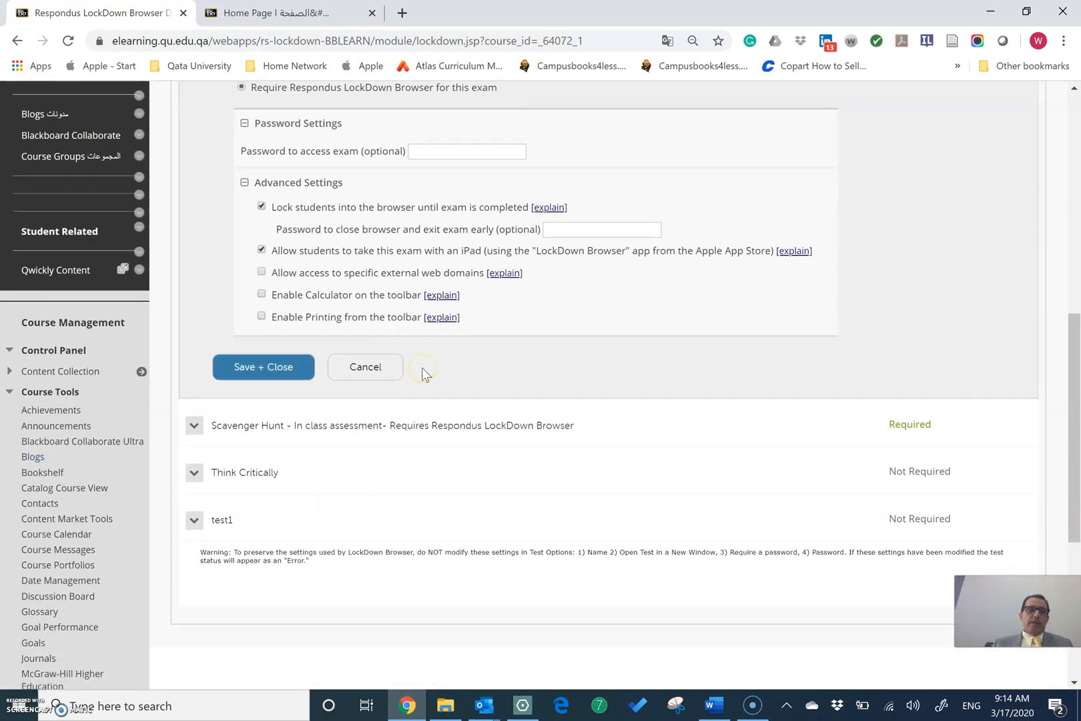
scroll(420, 474, down, 3)
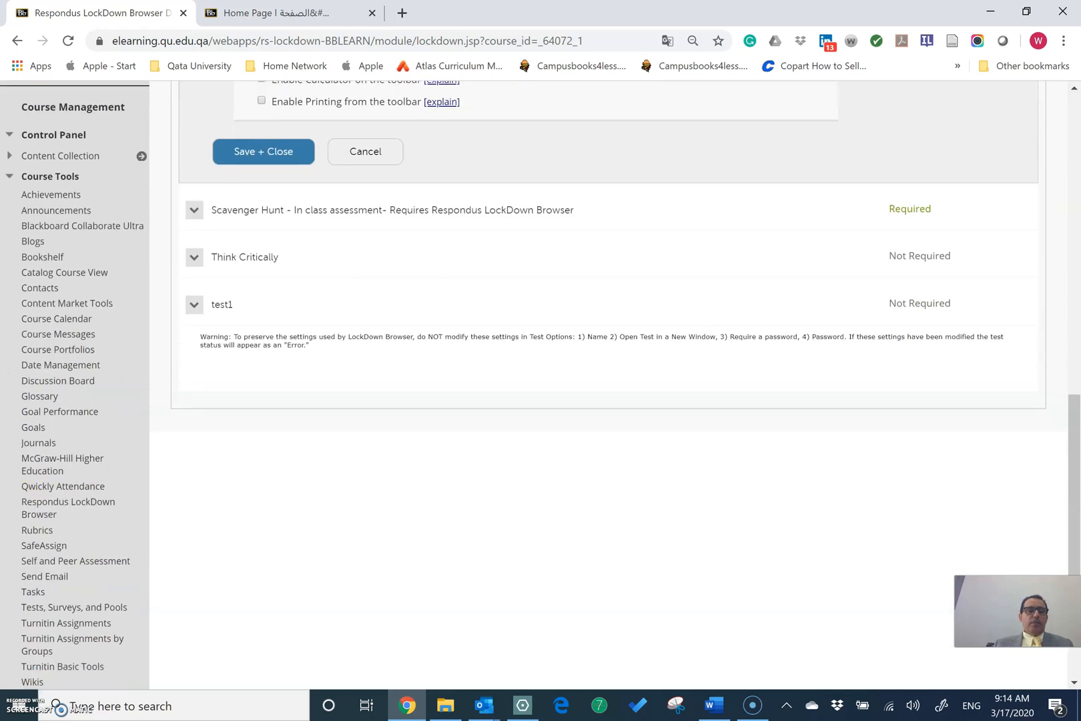
scroll(92, 587, down, 2)
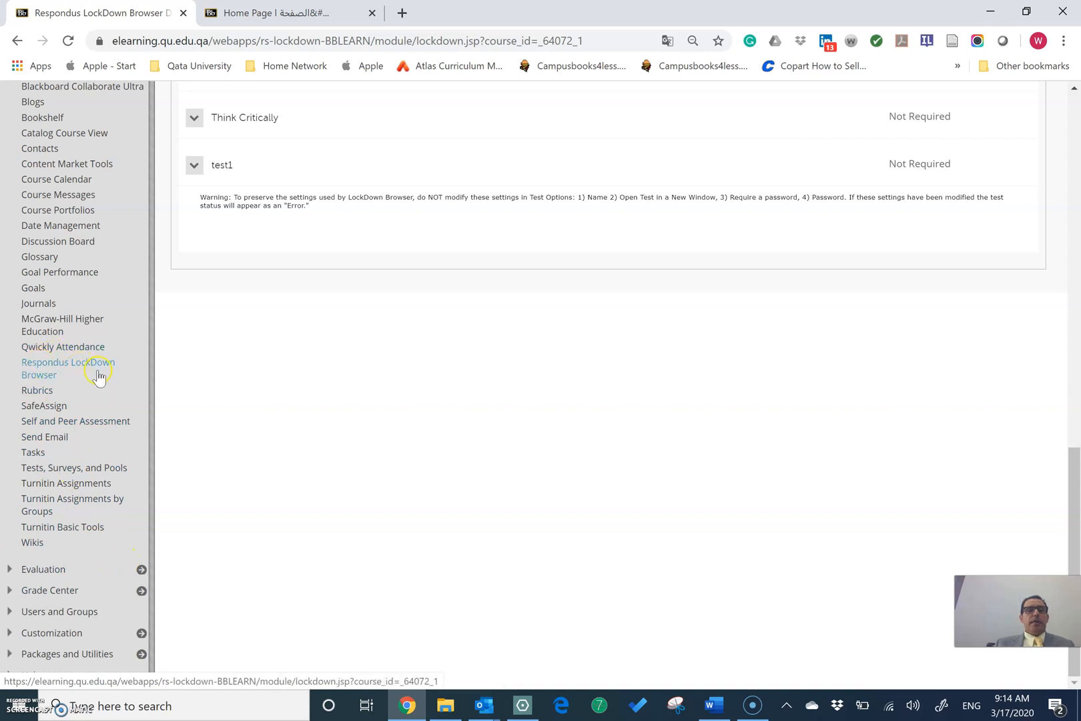
scroll(266, 211, up, 3)
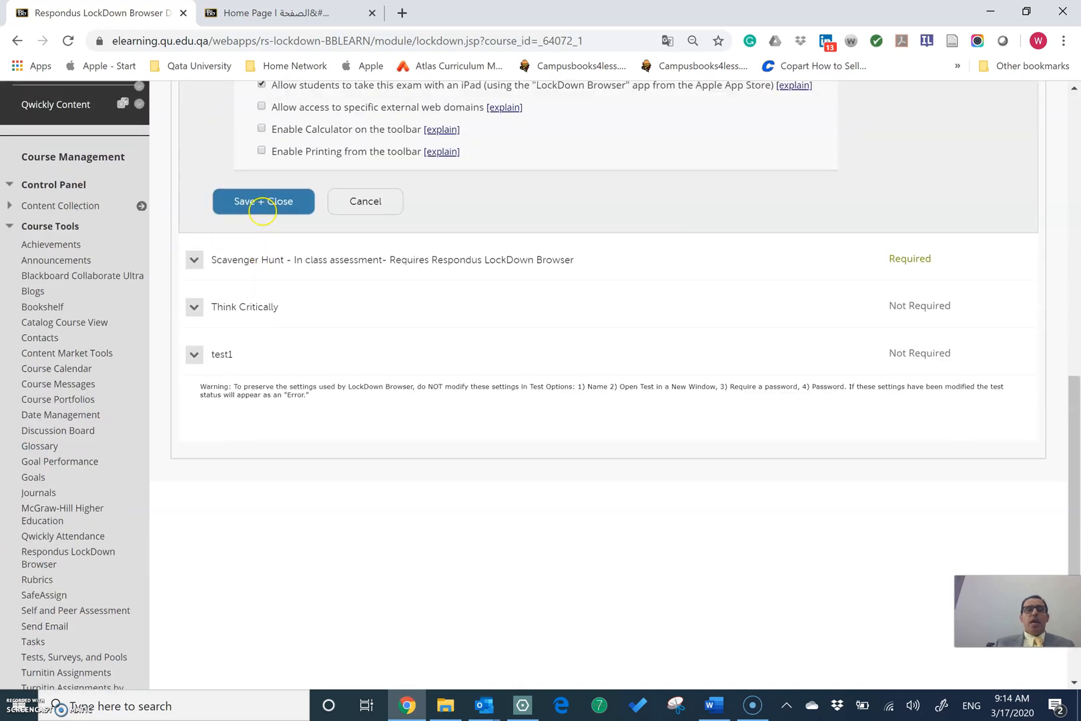
scroll(495, 205, up, 3)
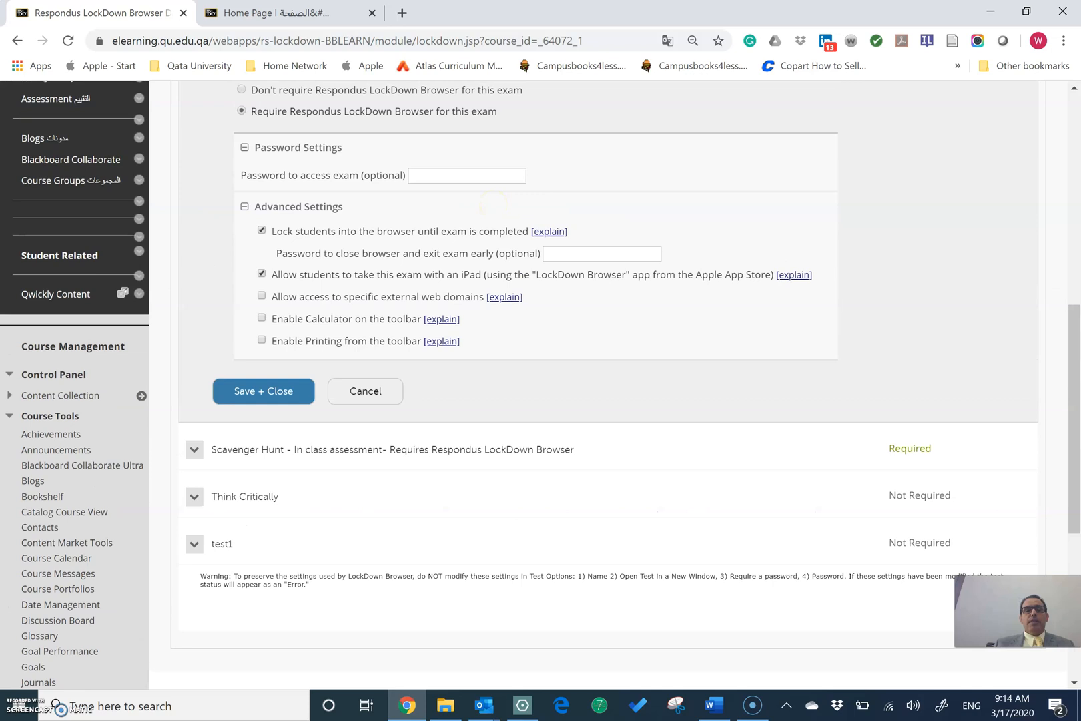
scroll(541, 386, up, 2)
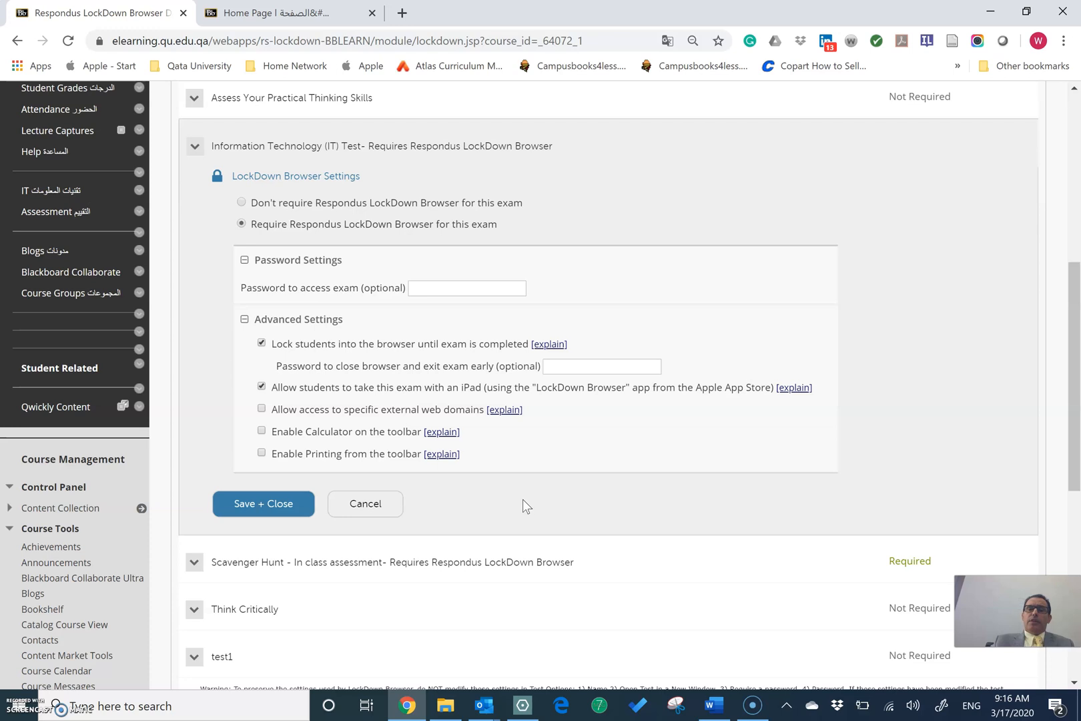
scroll(523, 499, up, 3)
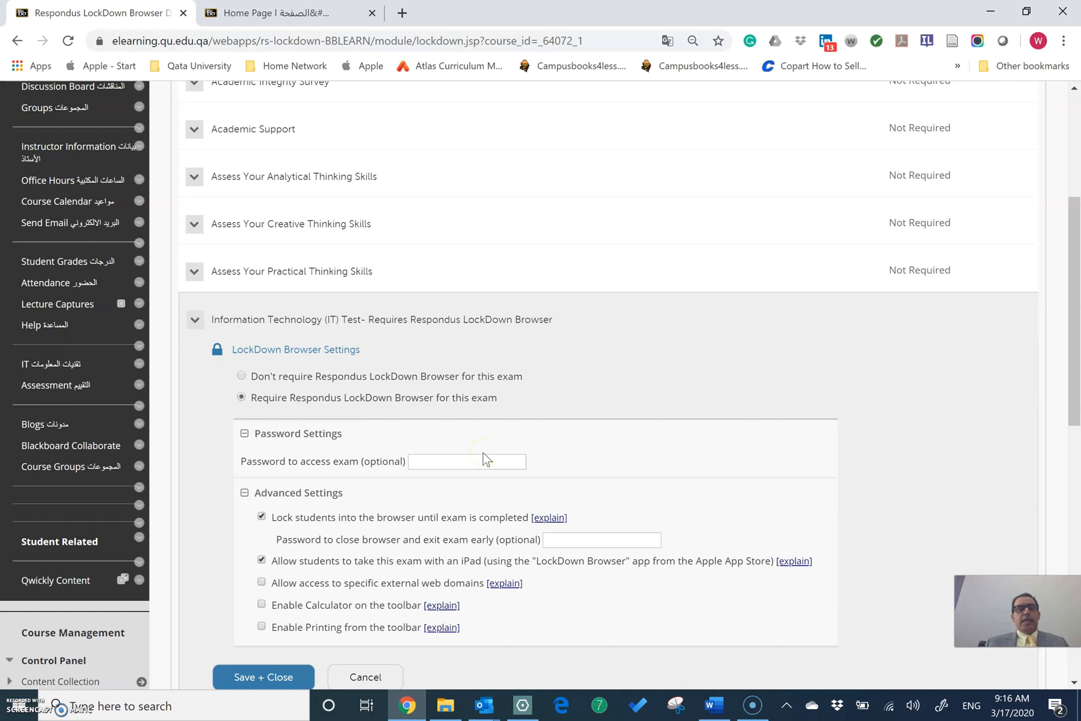
scroll(482, 452, down, 6)
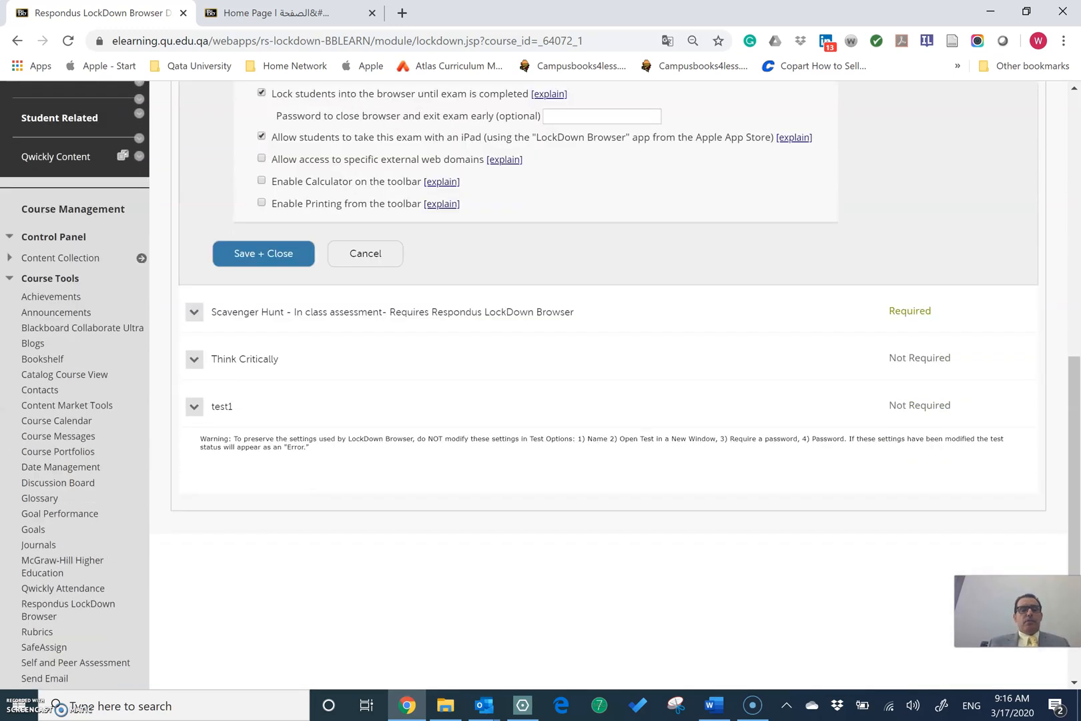
scroll(540, 383, down, 1)
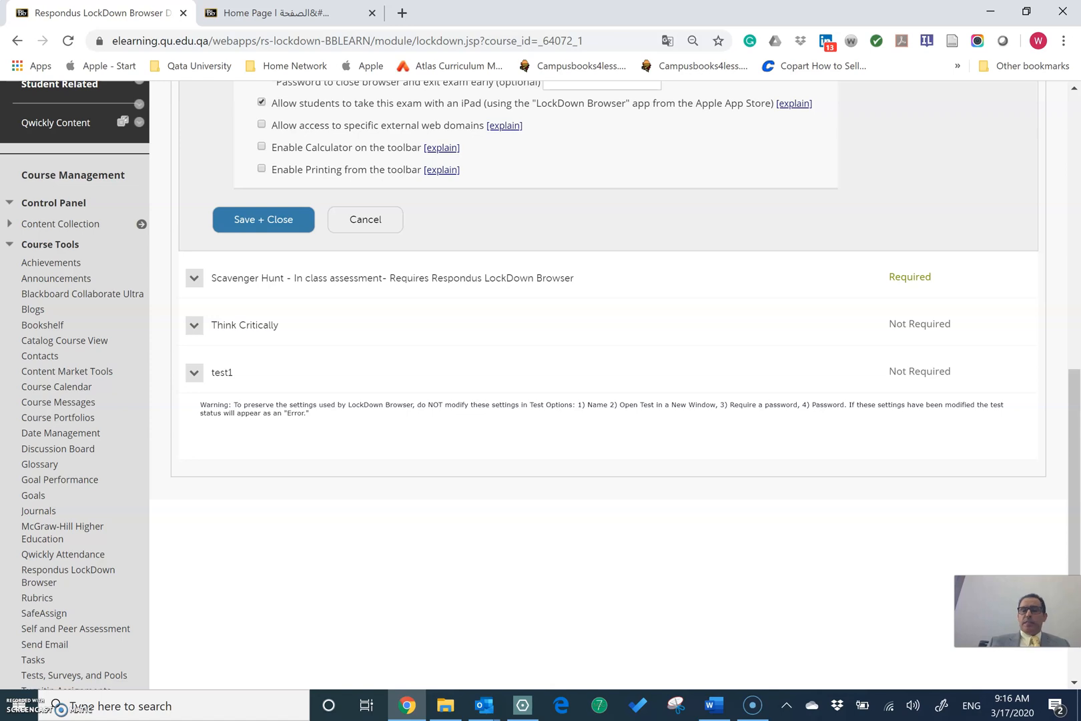
scroll(541, 381, up, 3)
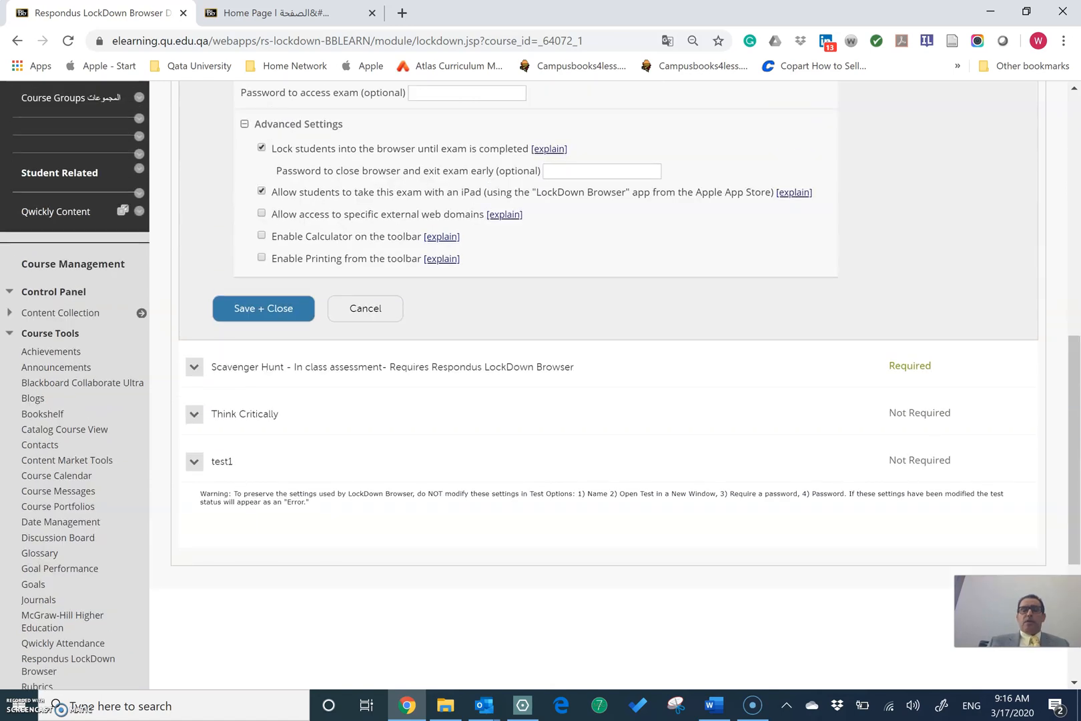
scroll(541, 380, down, 4)
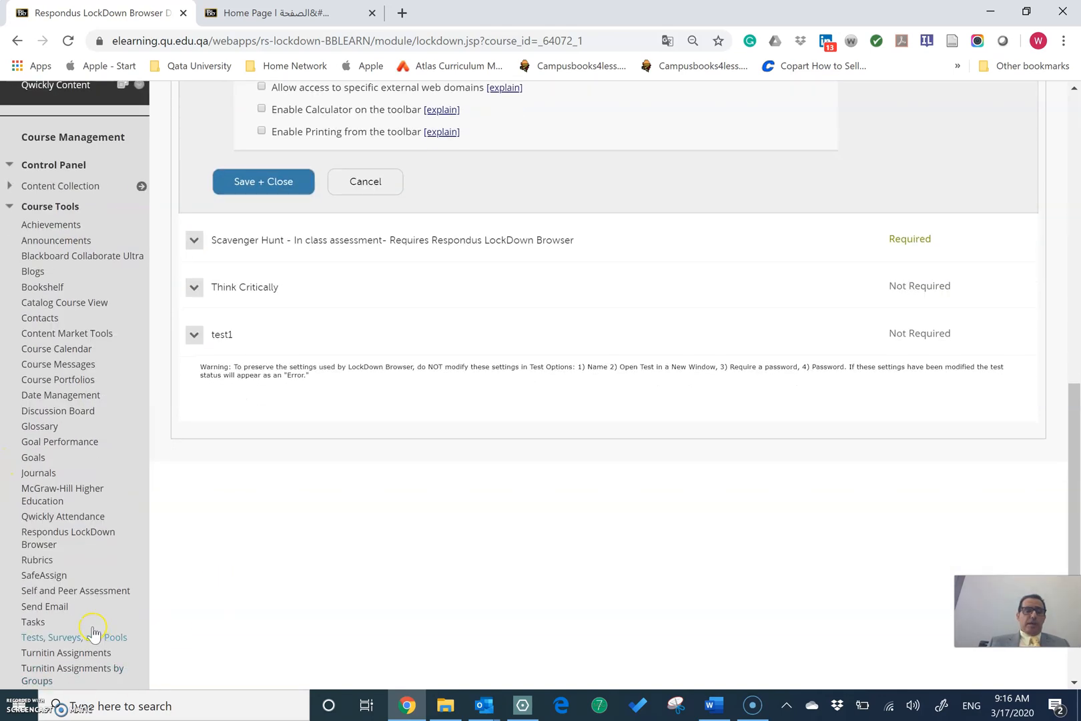
scroll(94, 618, down, 3)
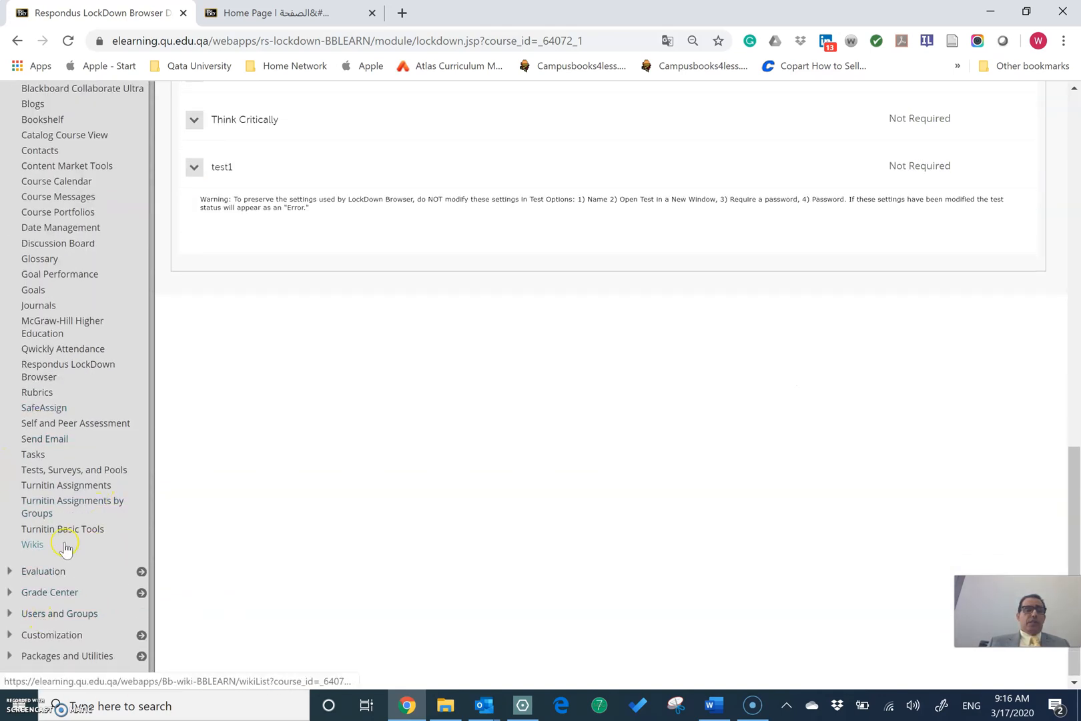
click(95, 359)
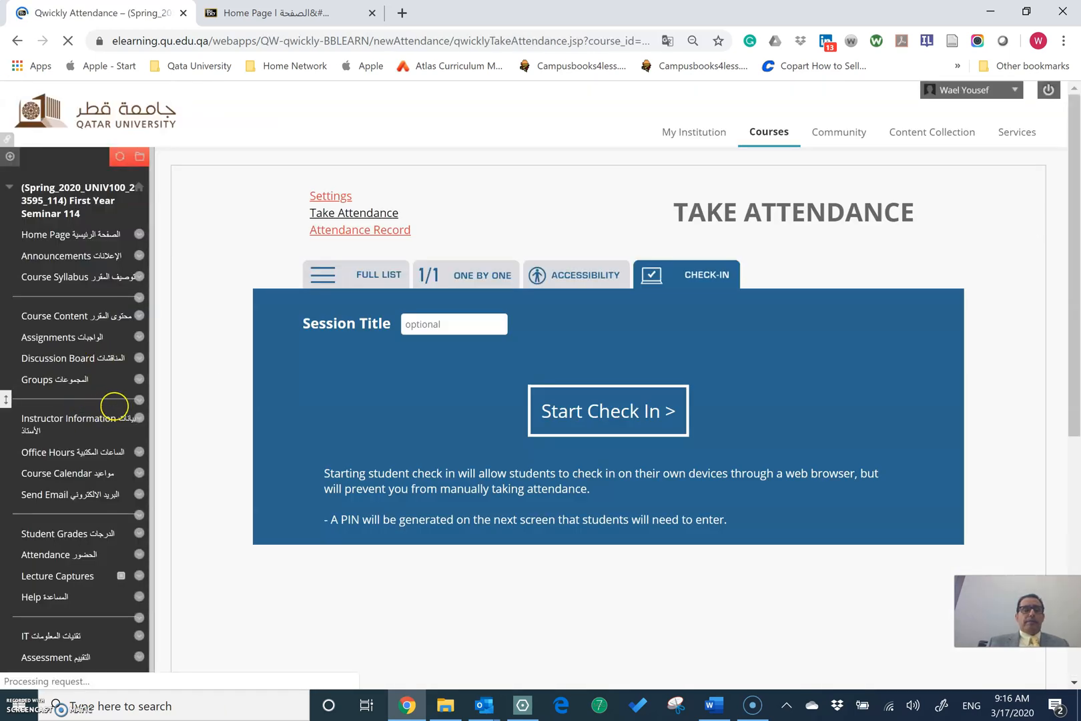
Open the Respondus LockDown Browser dashboard from the course tools
scroll(100, 403, down, 6)
scroll(122, 520, down, 7)
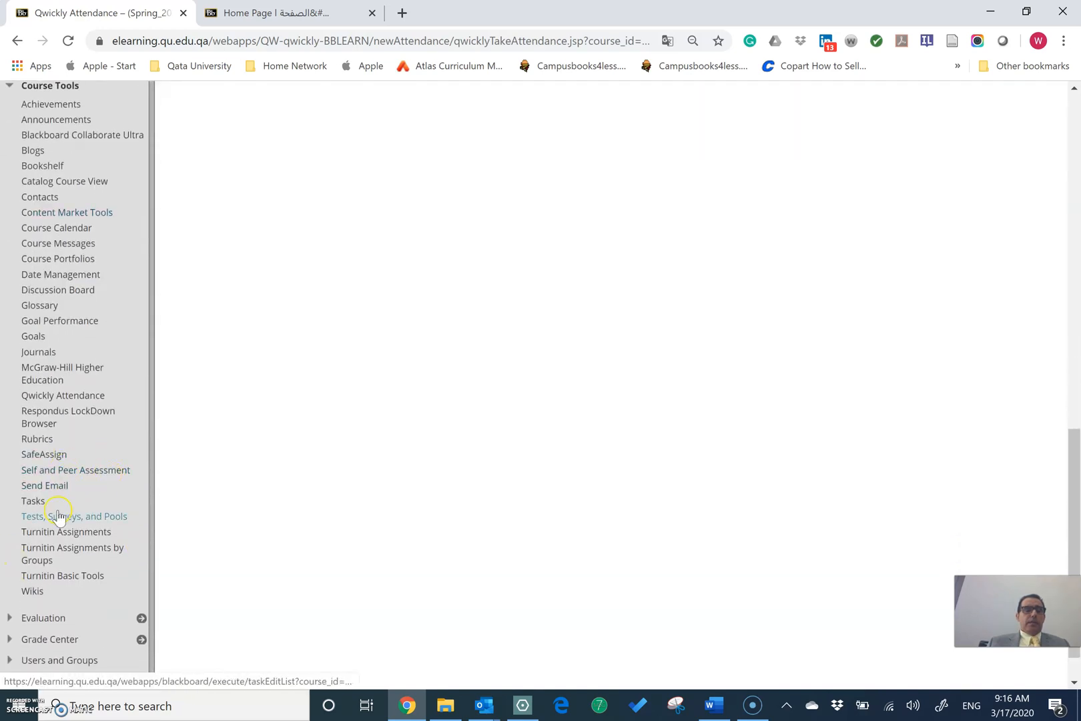
scroll(107, 534, down, 1)
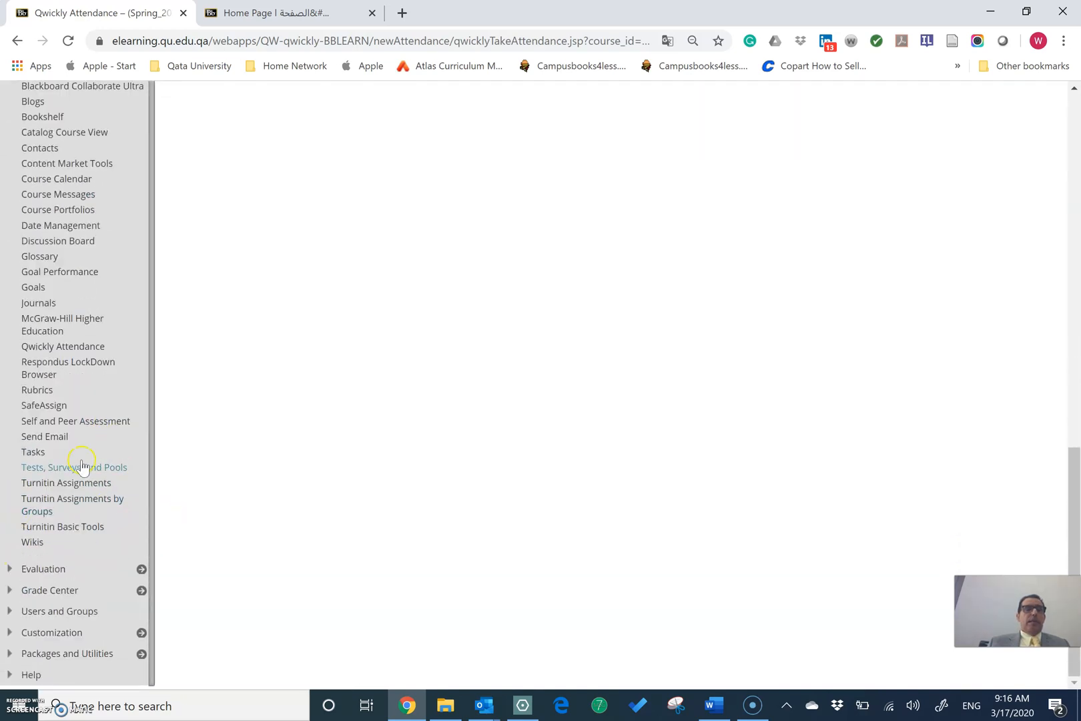
click(85, 364)
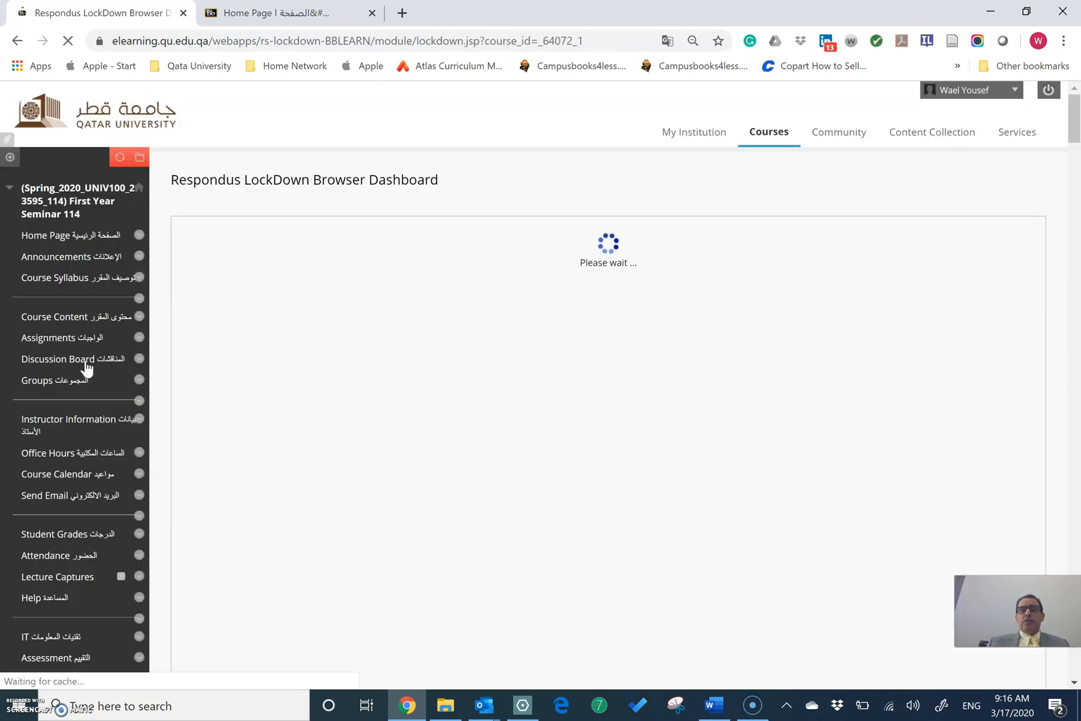
Show the Getting Started section on Information for your Syllabus and Course Description
scroll(87, 367, down, 2)
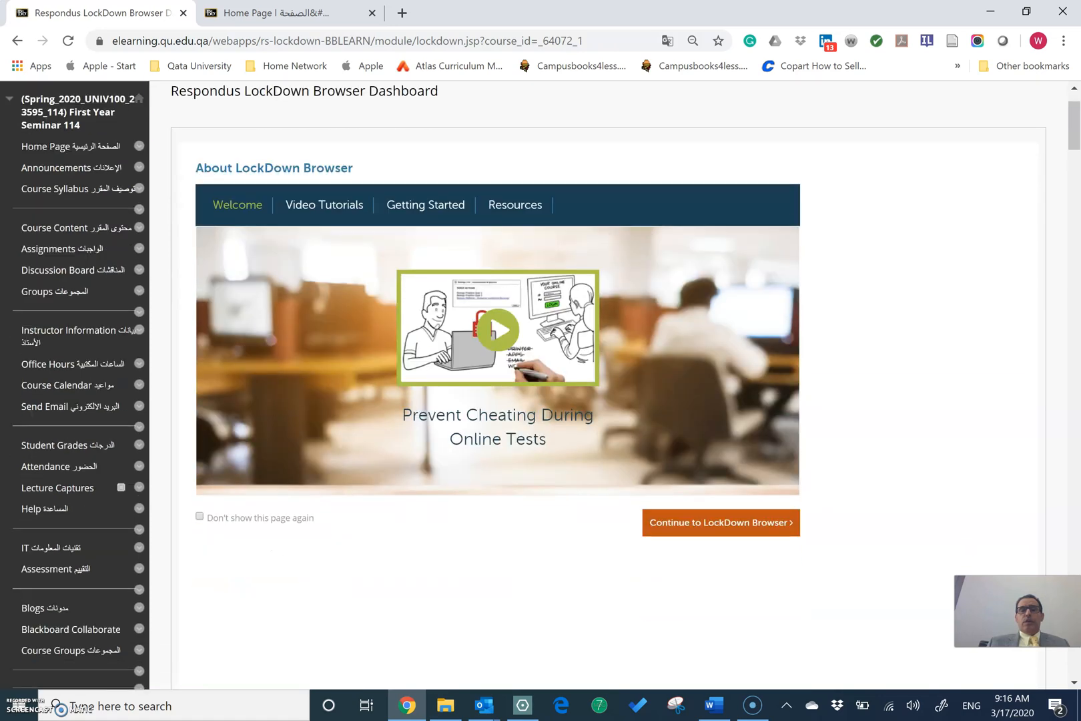
click(442, 212)
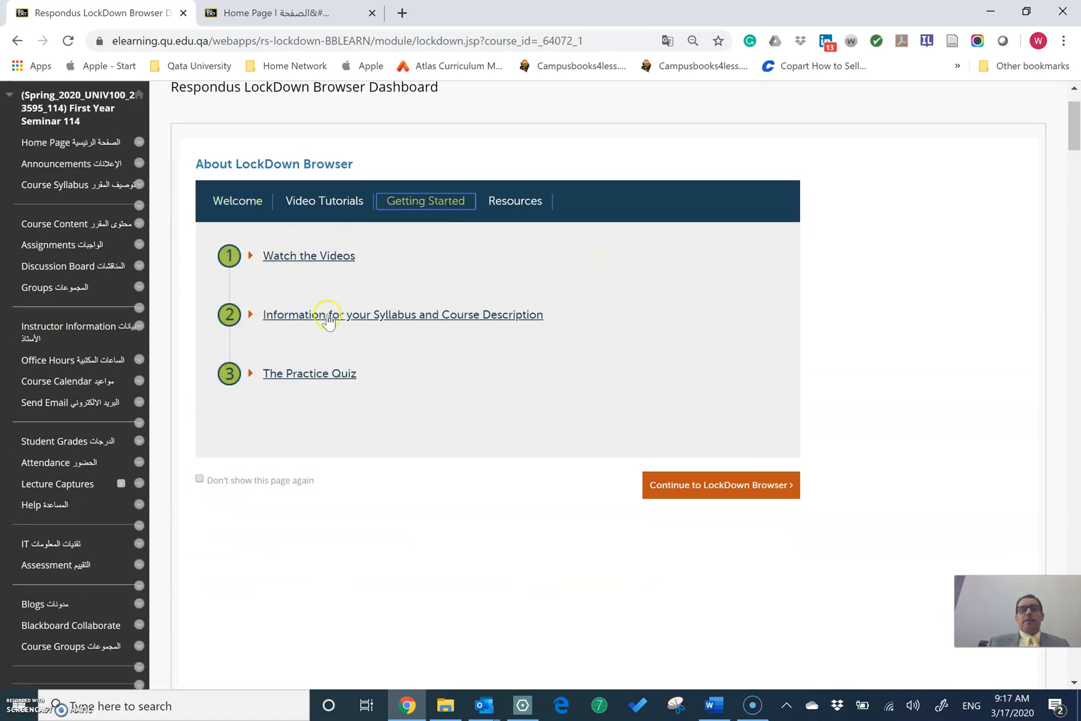
click(435, 317)
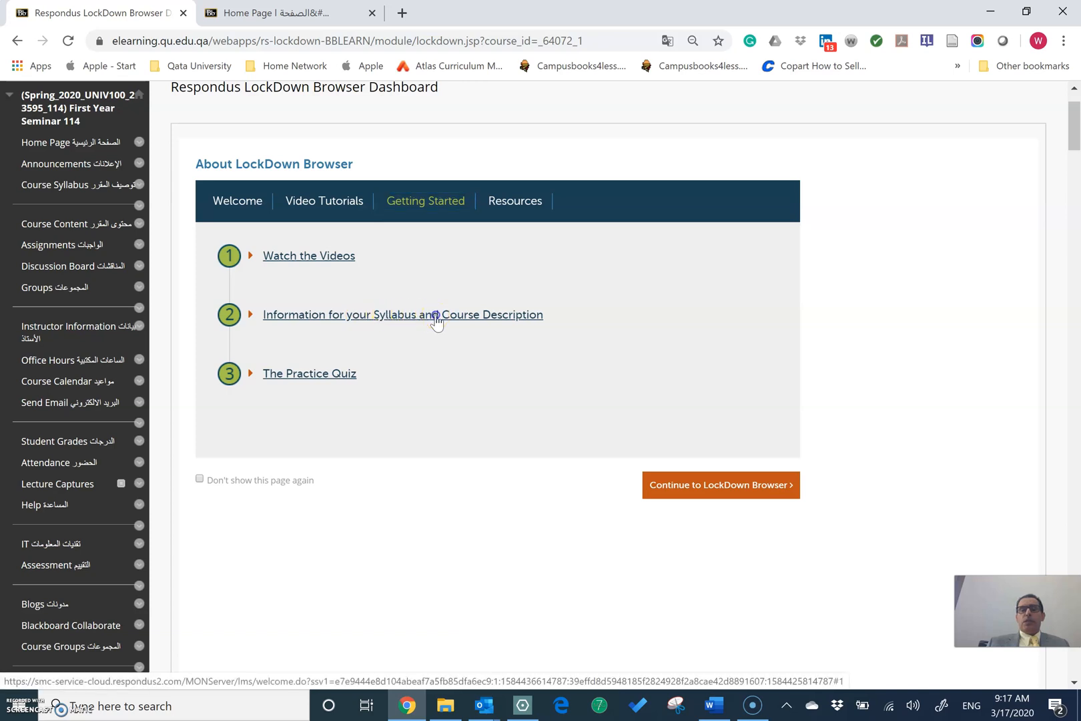
scroll(400, 334, down, 1)
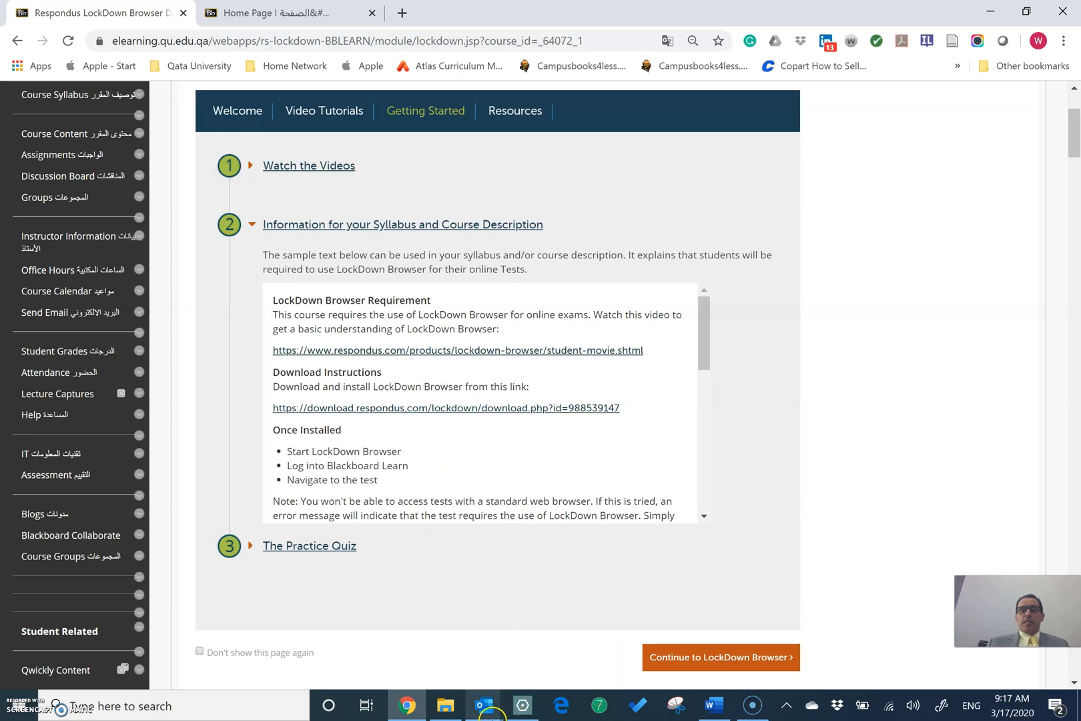
Switch to the student guide in Drawboard PDF, tick the "Testing with Respondus LockDown Browser" heading and circle the PC and MAC labels
click(522, 707)
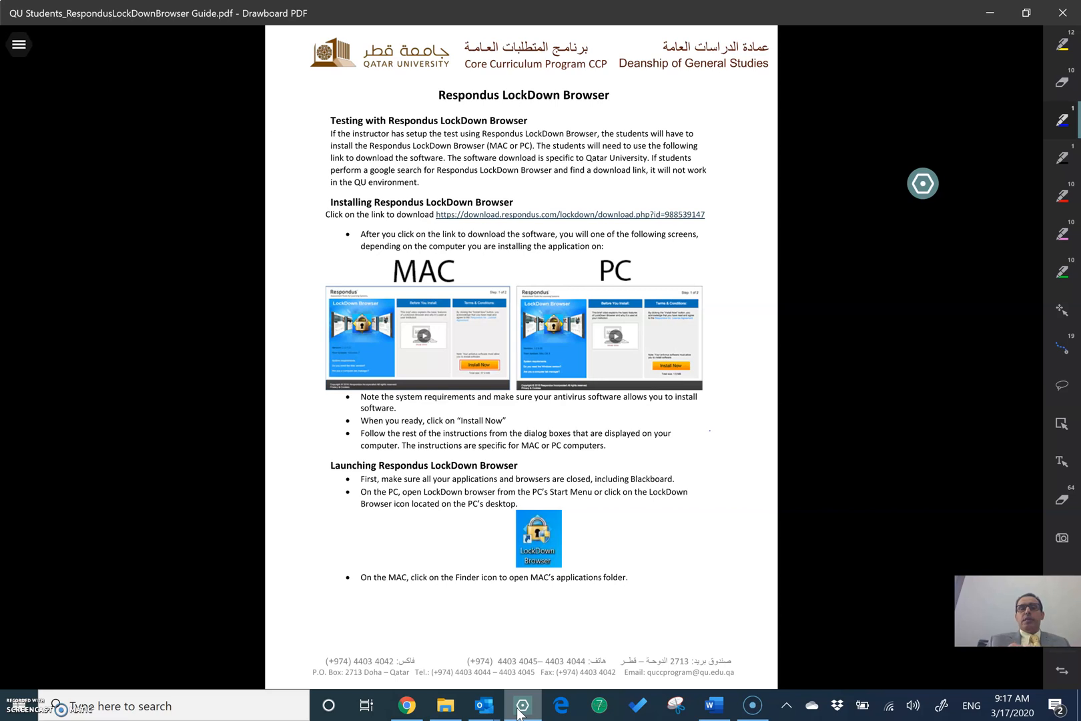
drag(300, 120, 364, 104)
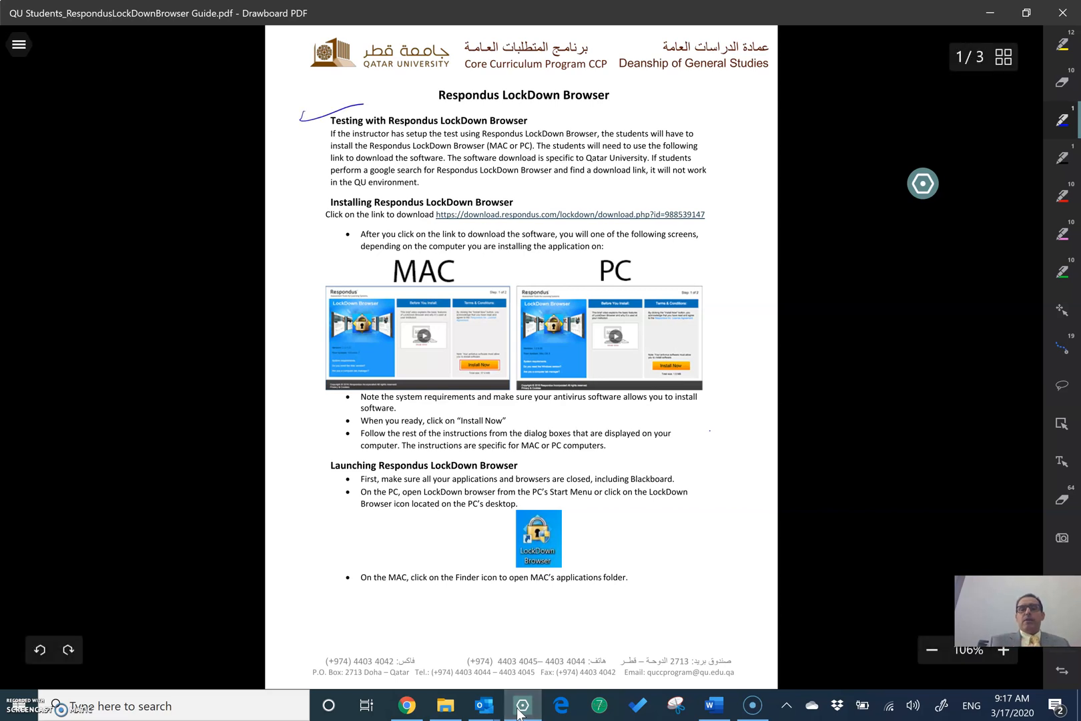
mouse_move(642, 243)
mouse_down()
mouse_move(601, 289)
mouse_move(641, 244)
mouse_up()
mouse_move(438, 233)
mouse_down()
mouse_move(443, 284)
mouse_move(445, 272)
mouse_up()
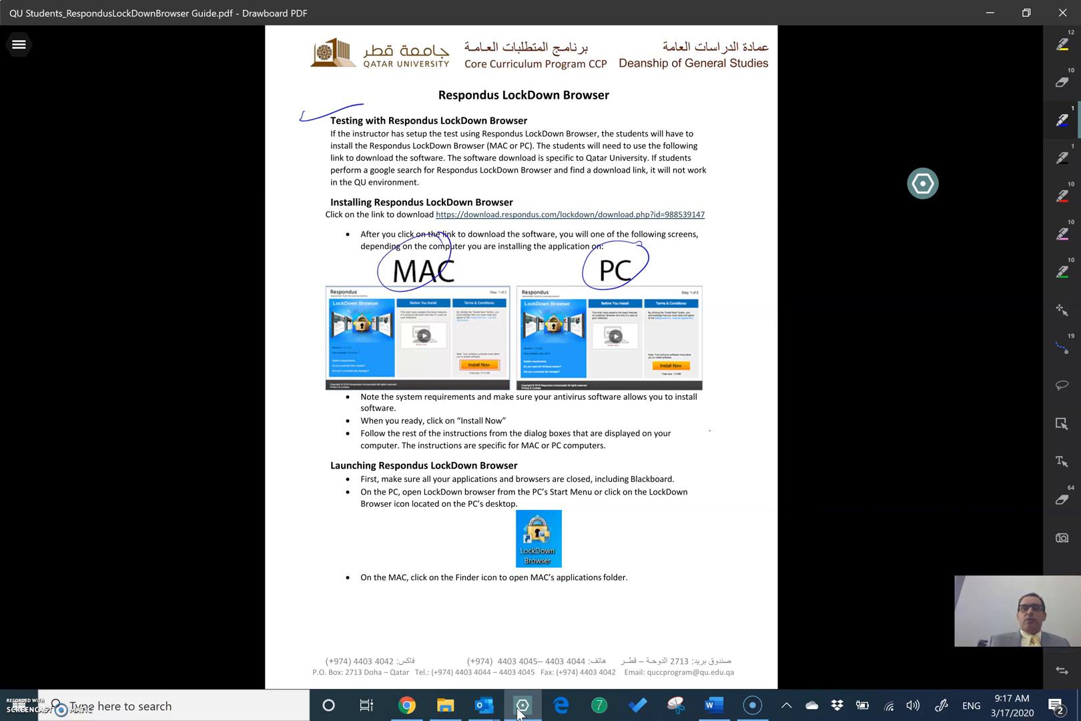
Circle the LockDown Browser desktop icon, the Finder icon and the Blackboard login page picture in the student guide
scroll(521, 360, down, 3)
mouse_move(514, 391)
mouse_down()
mouse_move(534, 482)
mouse_move(488, 404)
mouse_move(473, 461)
mouse_move(440, 449)
mouse_up()
scroll(521, 360, down, 5)
scroll(520, 361, down, 4)
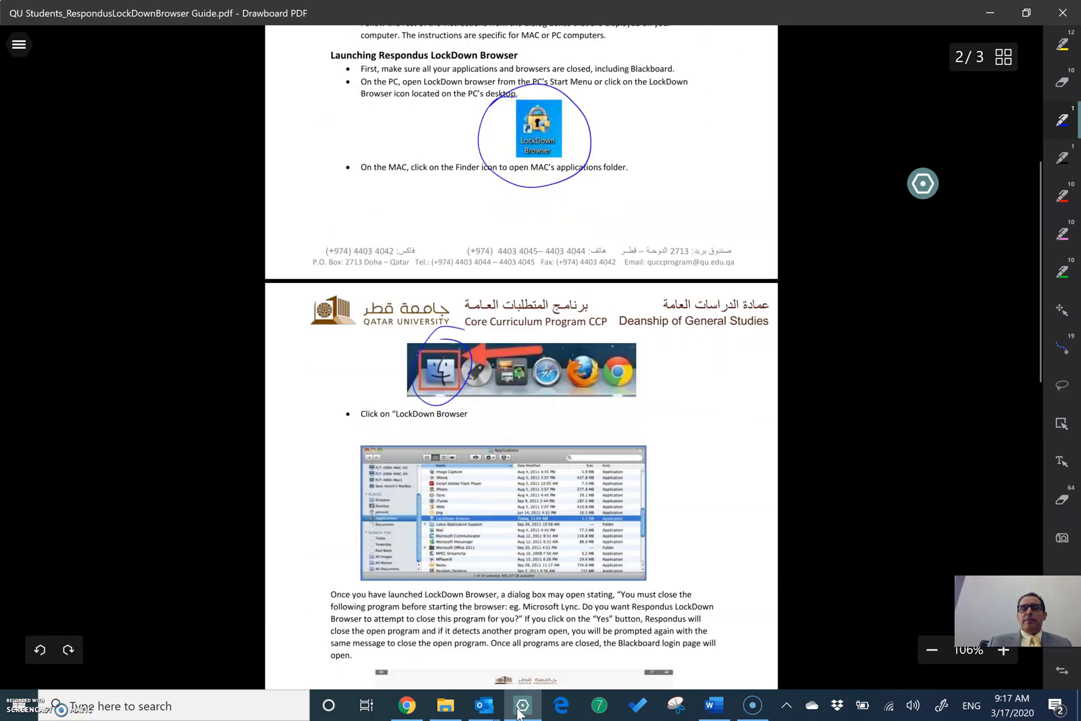
scroll(521, 361, down, 8)
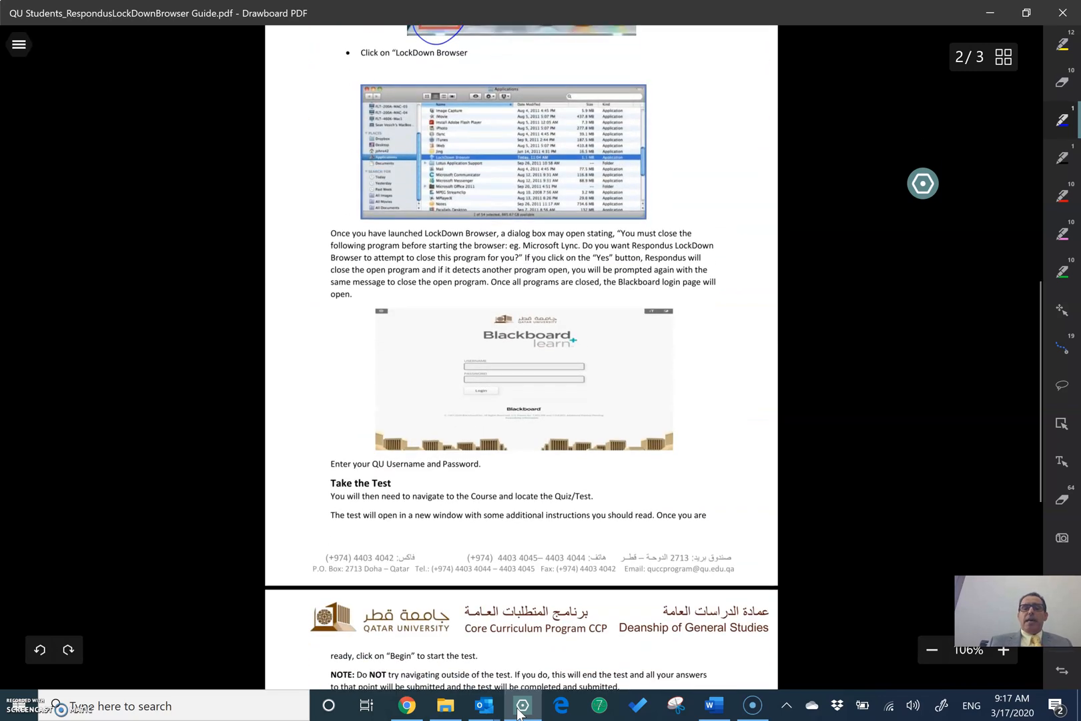
mouse_move(609, 306)
mouse_down()
mouse_move(560, 280)
mouse_move(610, 424)
mouse_move(542, 278)
mouse_up()
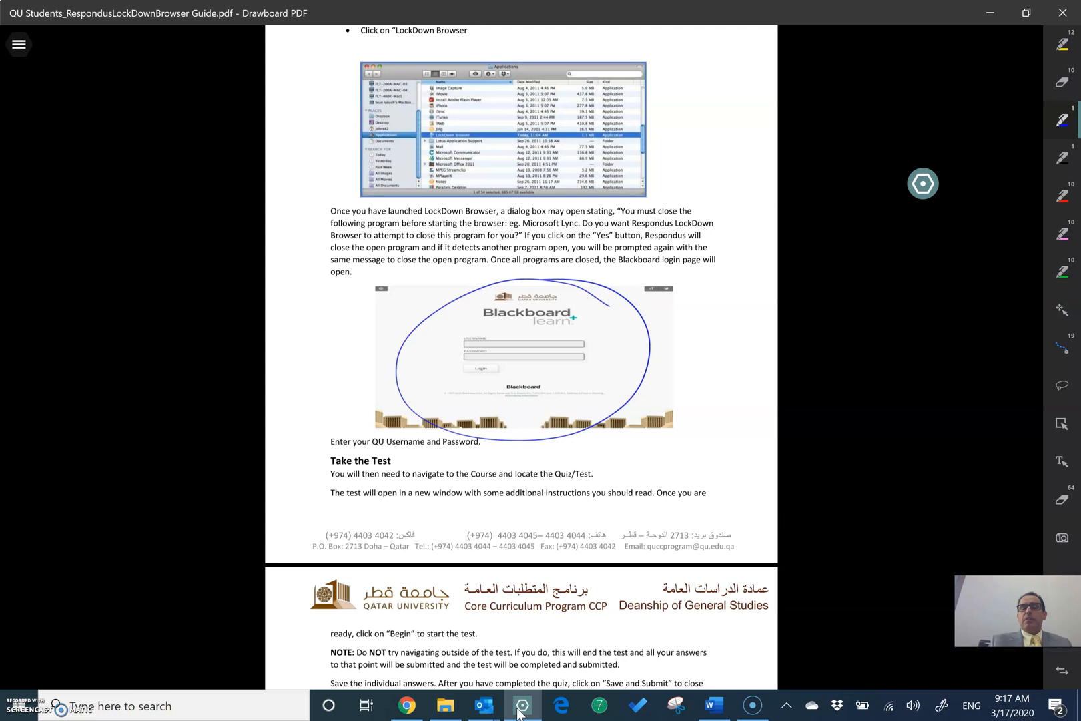
Look over the rest of the English student guide and open the Arabic version of the guide
scroll(521, 361, down, 6)
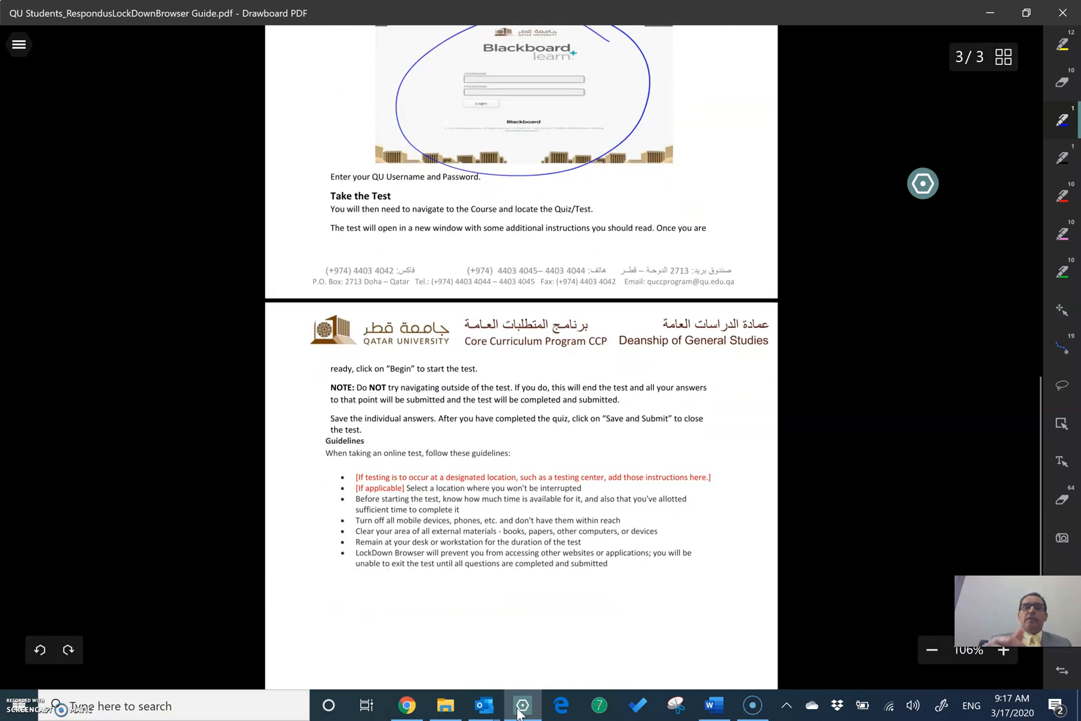
scroll(520, 360, up, 7)
scroll(521, 361, up, 14)
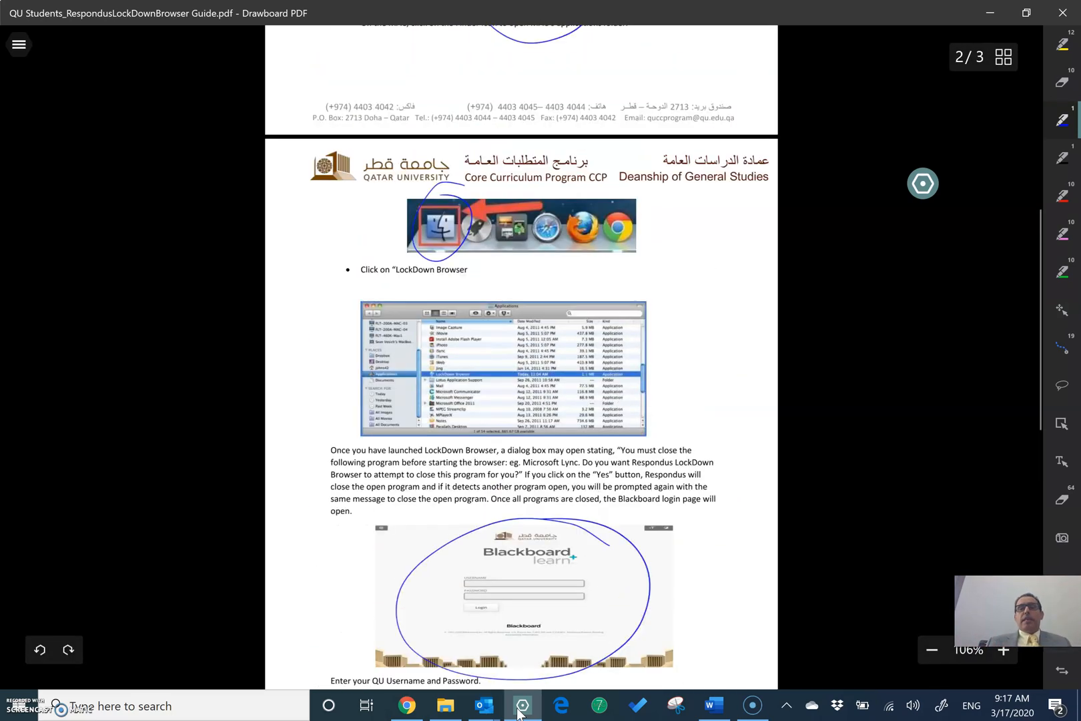
scroll(521, 361, up, 3)
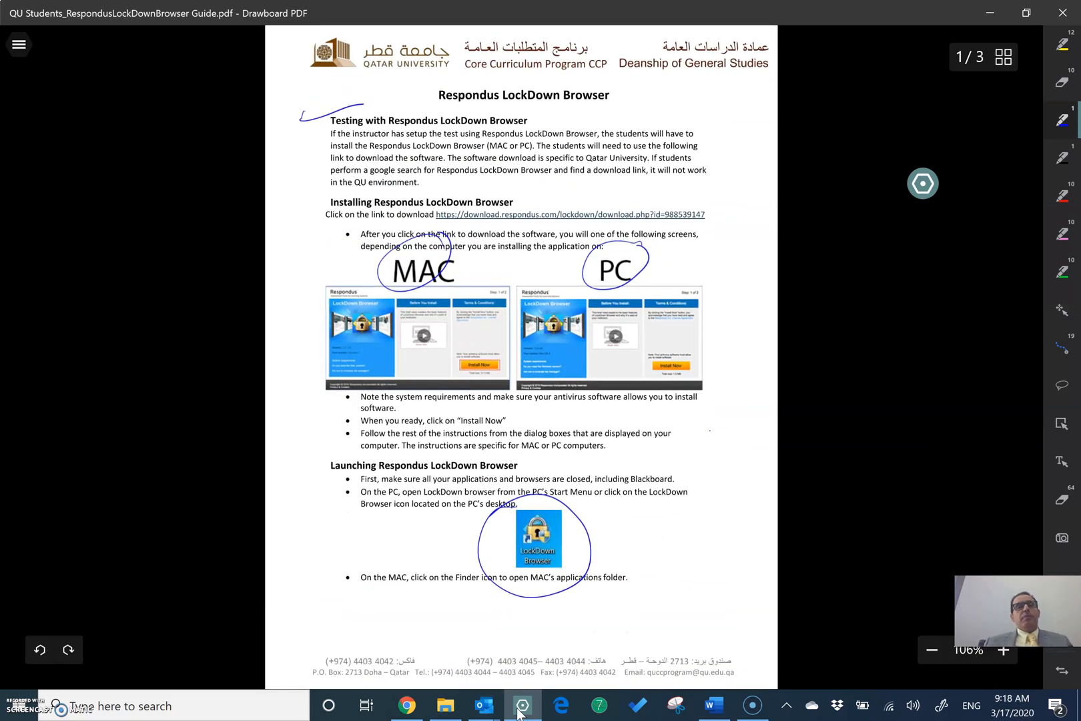
click(18, 45)
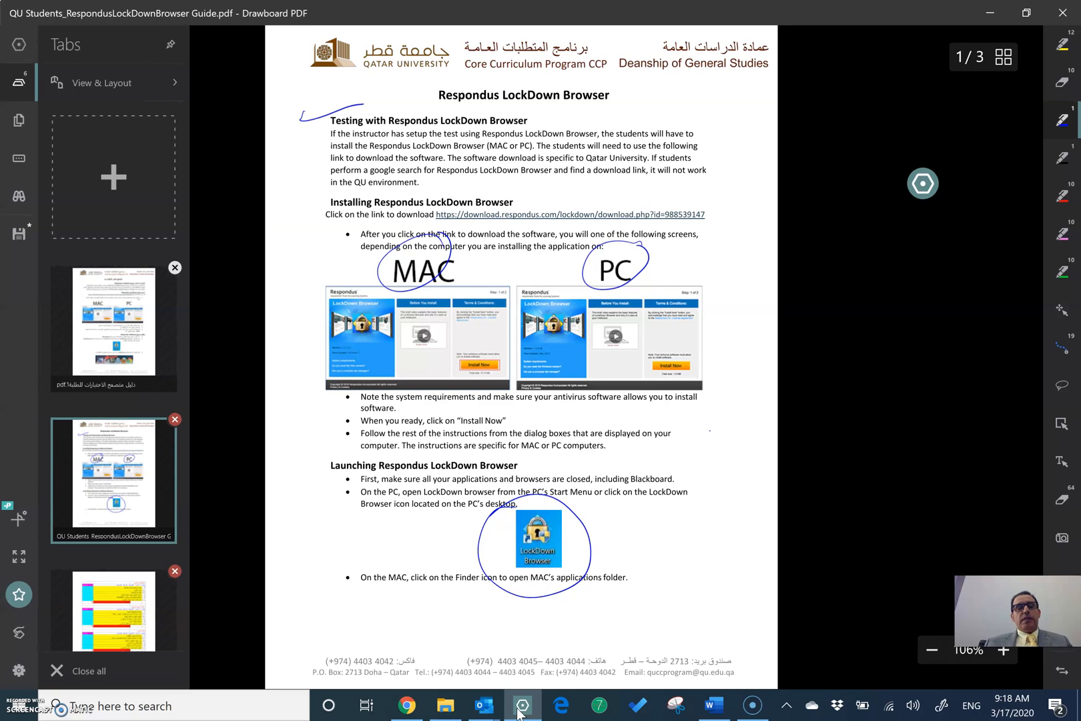
click(113, 324)
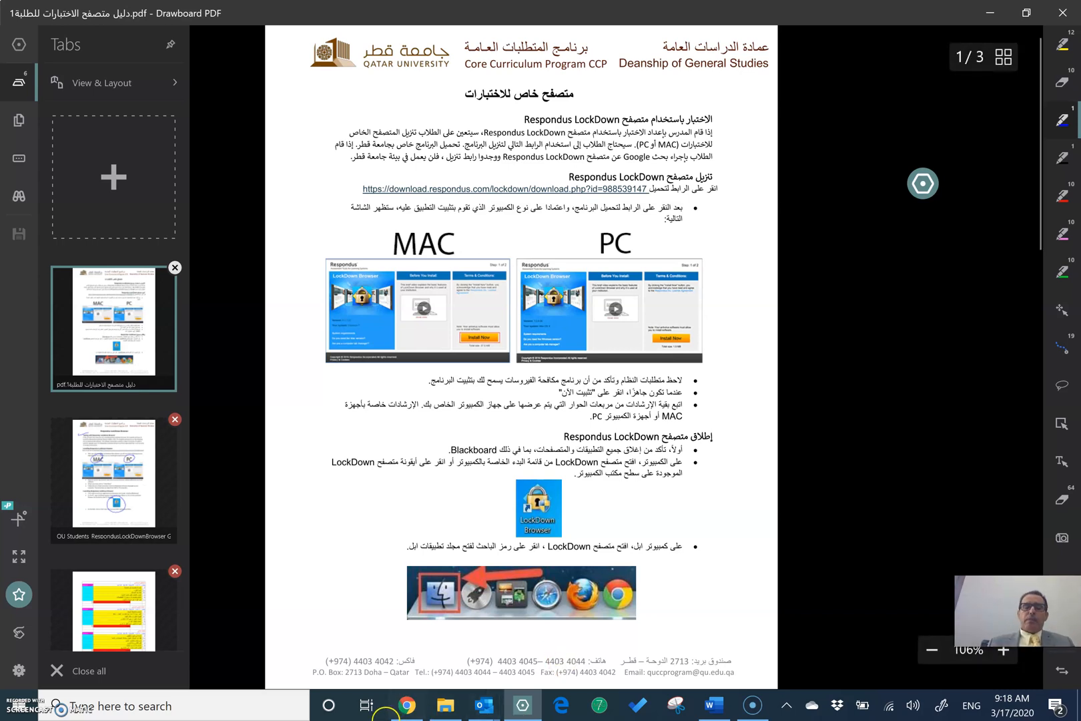
Switch back to Blackboard in Chrome and open the course's Tests, Surveys, and Pools page
click(404, 715)
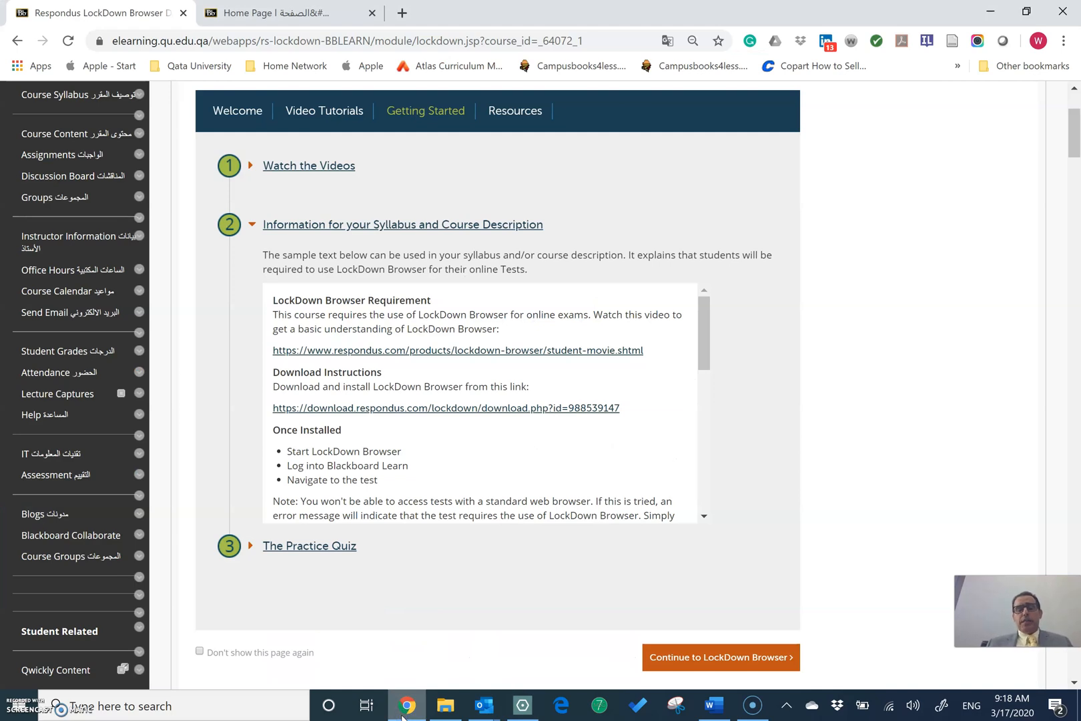
scroll(6, 417, down, 1)
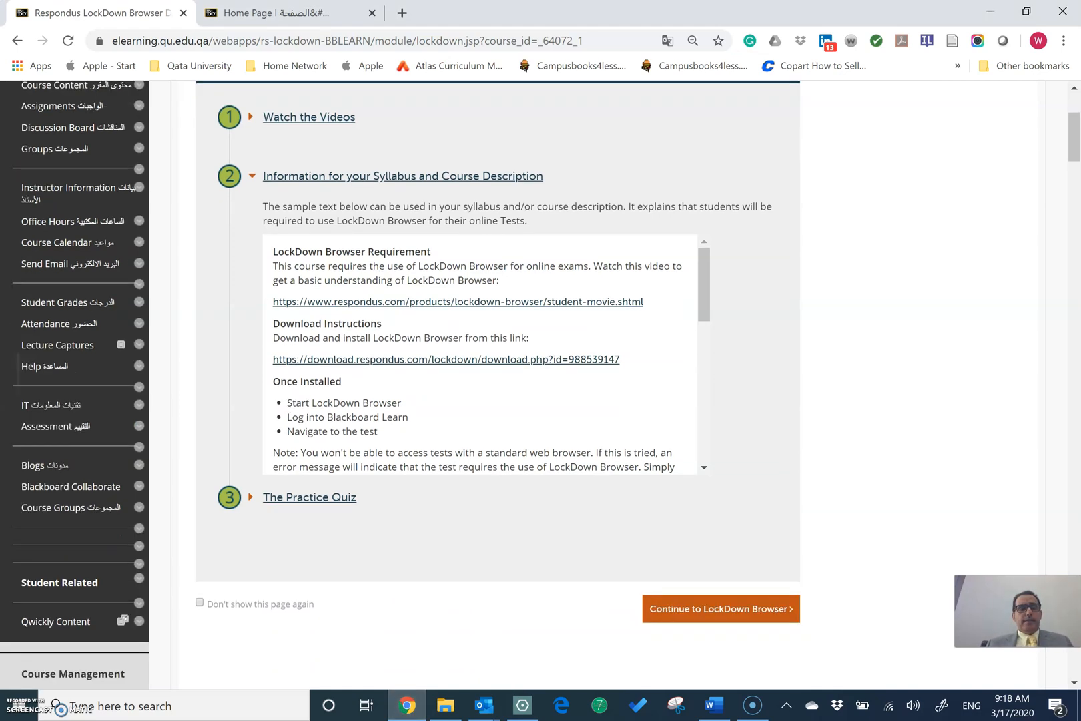
scroll(5, 417, up, 4)
scroll(5, 417, down, 5)
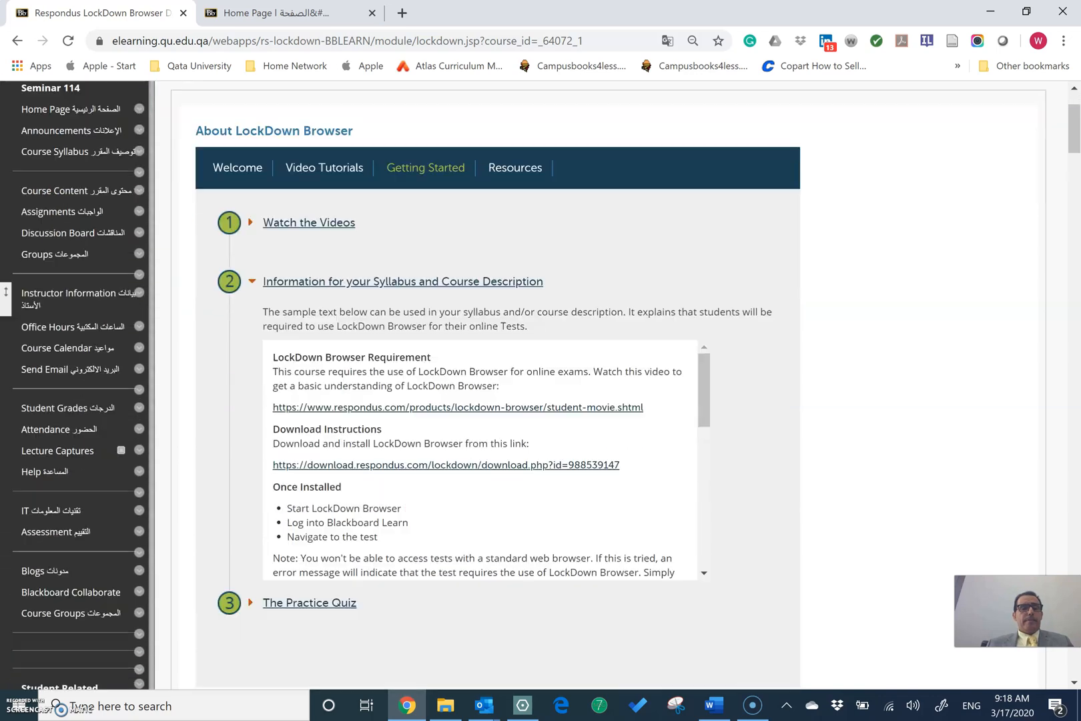
scroll(540, 385, down, 4)
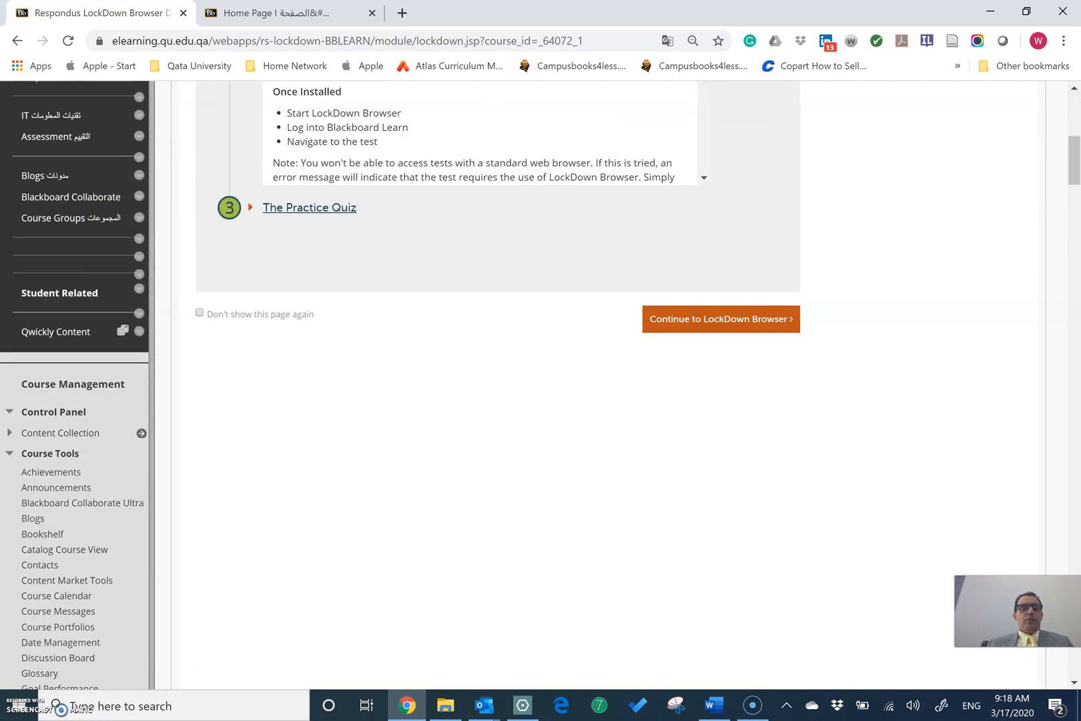
scroll(317, 611, down, 6)
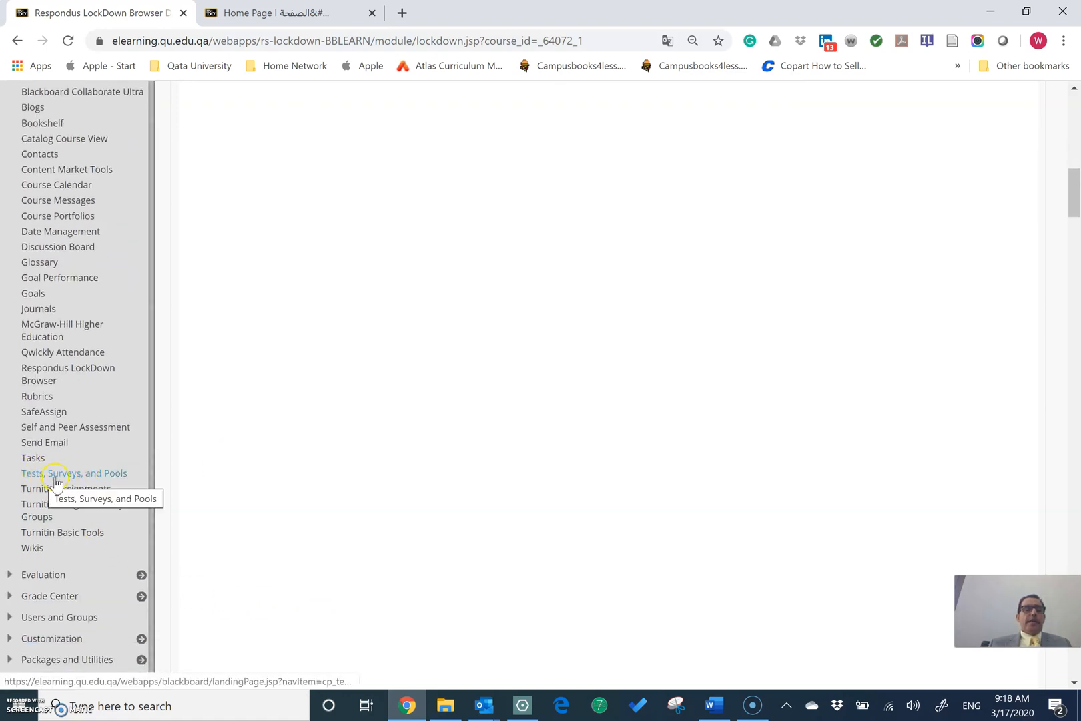
click(93, 479)
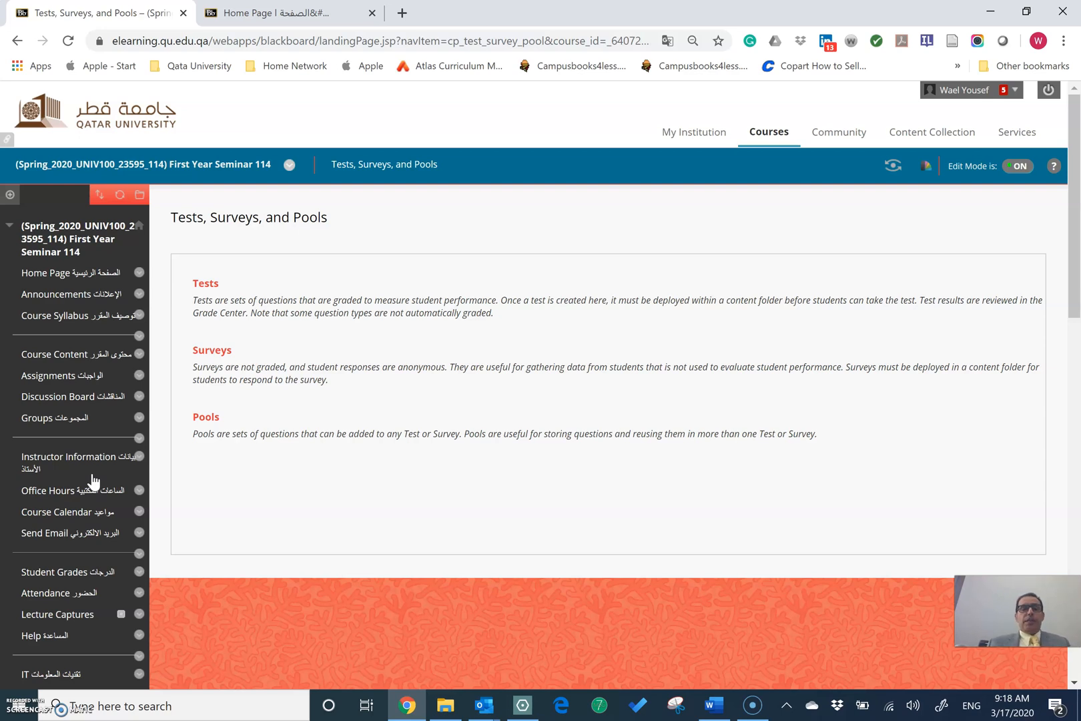
Take a full-screen snip of the page and circle the Tests, Surveys and Pools headings in red
key(super+w)
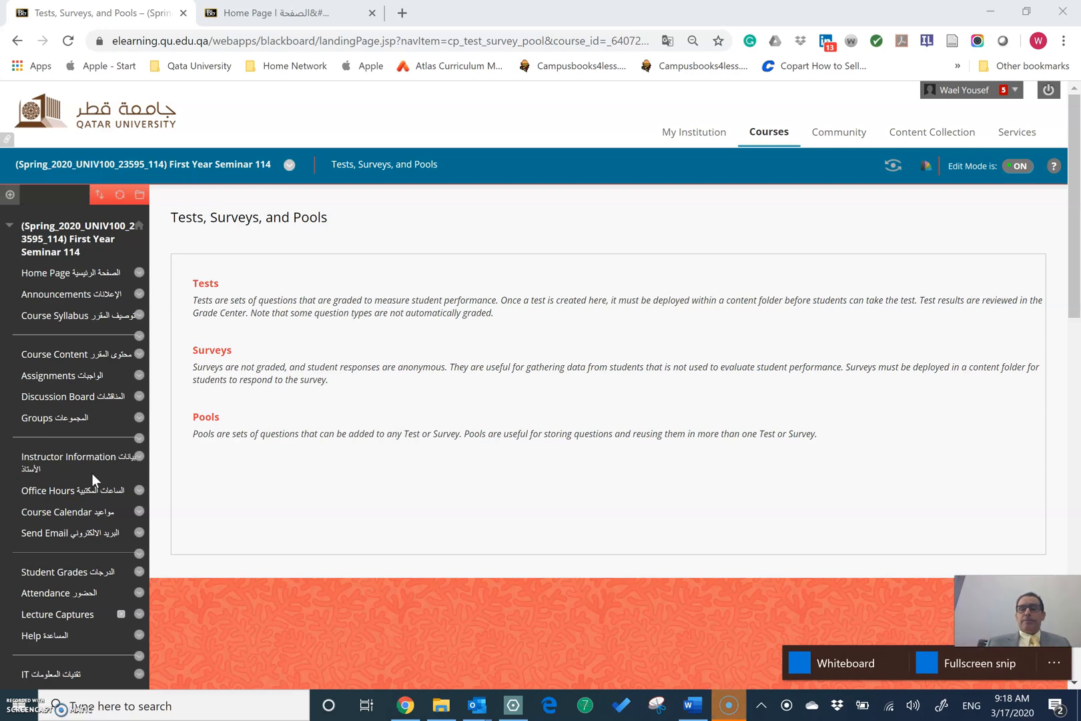
key(Return)
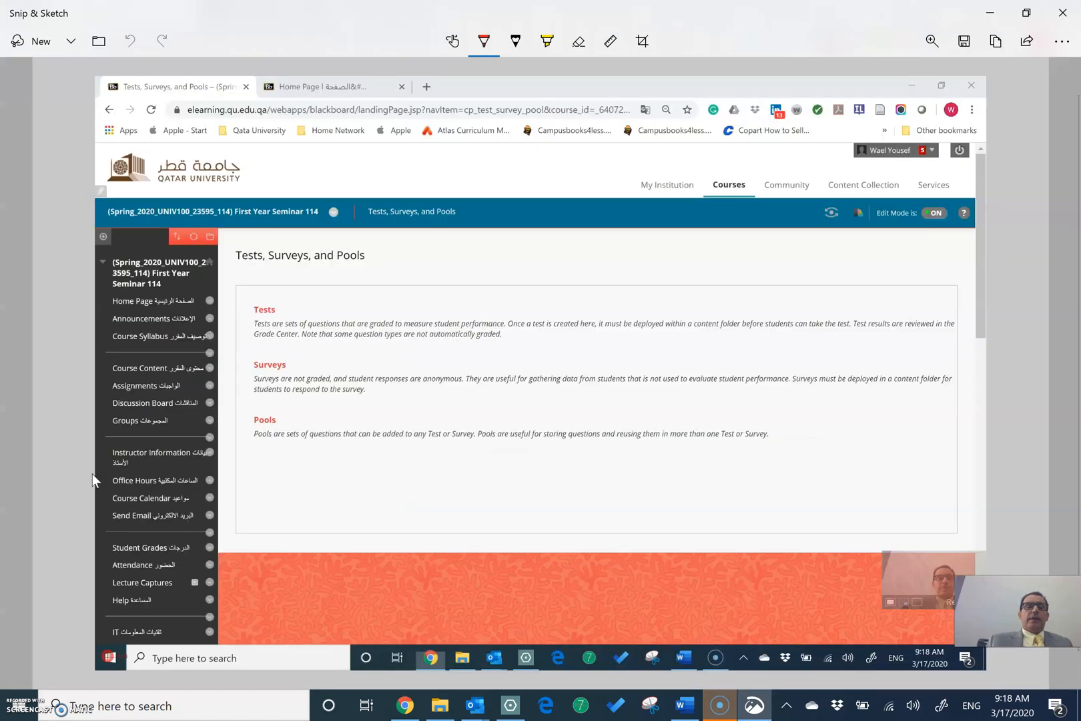
mouse_move(286, 300)
mouse_down()
mouse_move(260, 295)
mouse_move(284, 288)
mouse_up()
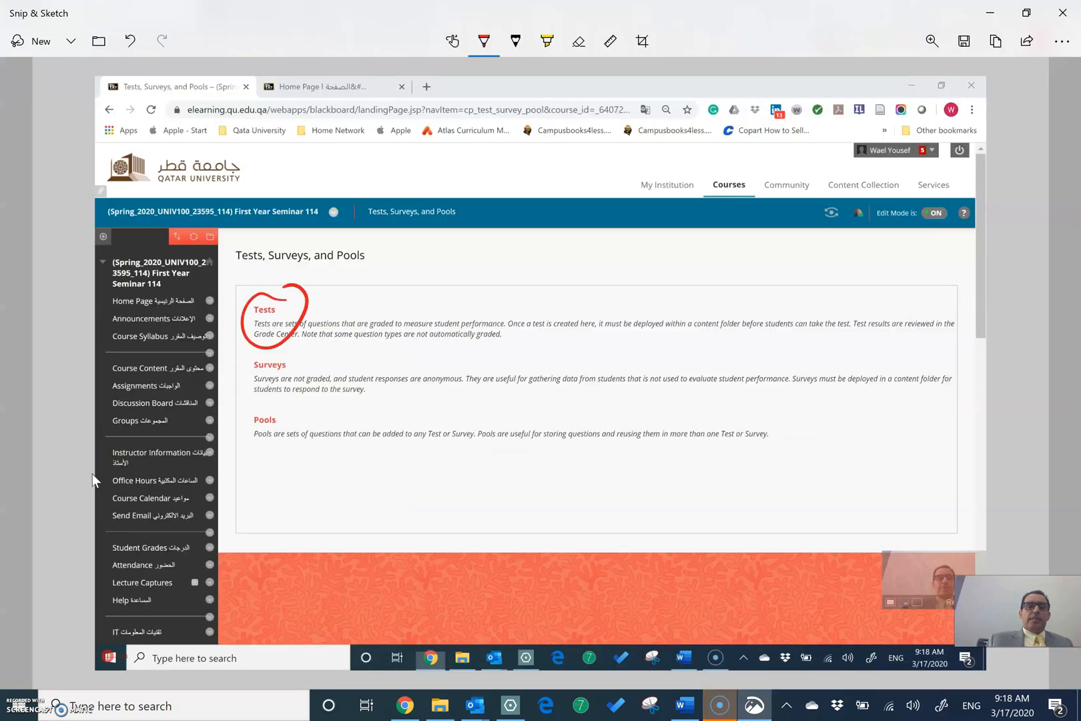
mouse_move(318, 349)
mouse_down()
mouse_move(241, 386)
mouse_move(293, 367)
mouse_move(248, 435)
mouse_move(294, 419)
mouse_up()
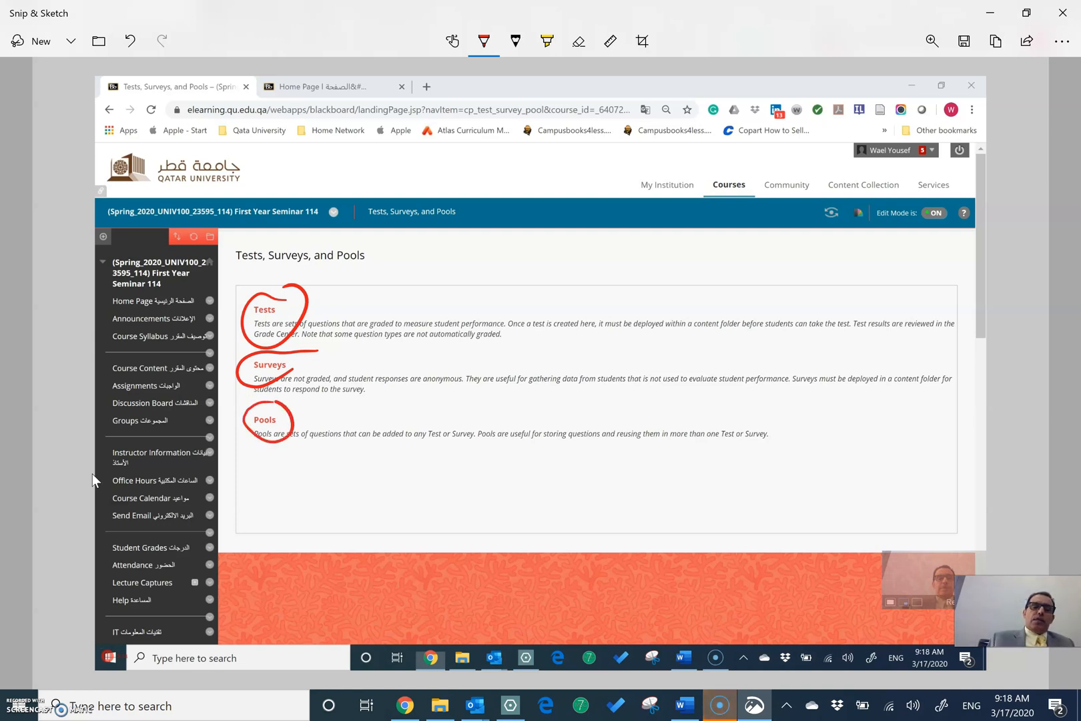
Underline part of the Pools description, undo all the red ink marks and close the snip
key(ctrl+z)
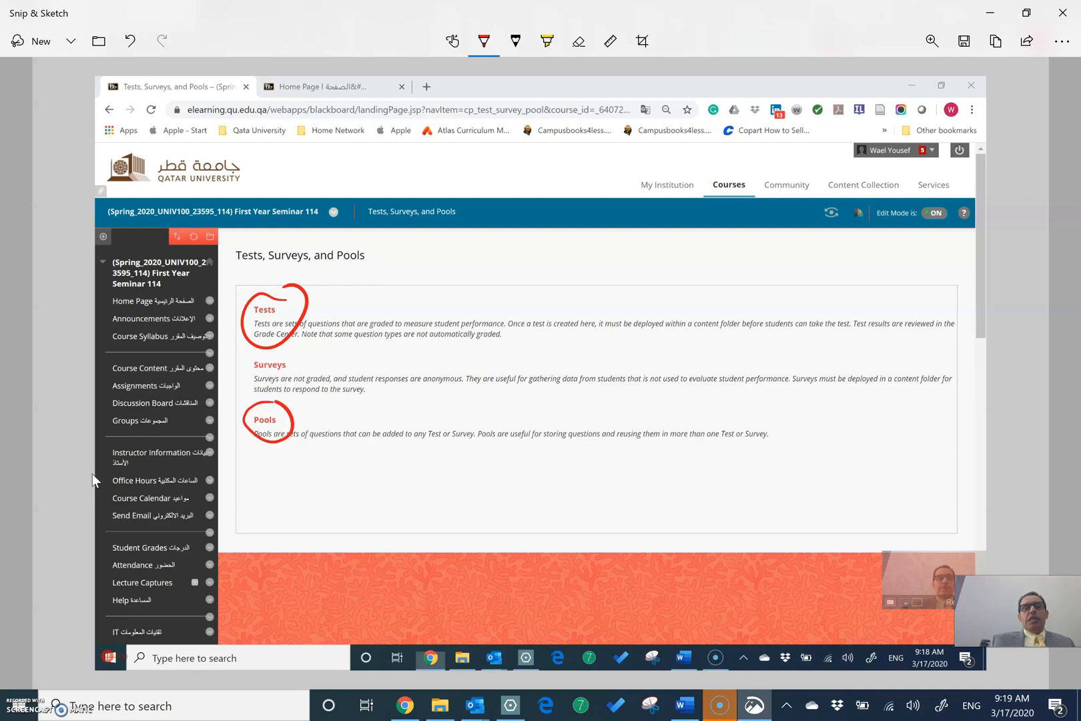
drag(309, 449, 475, 458)
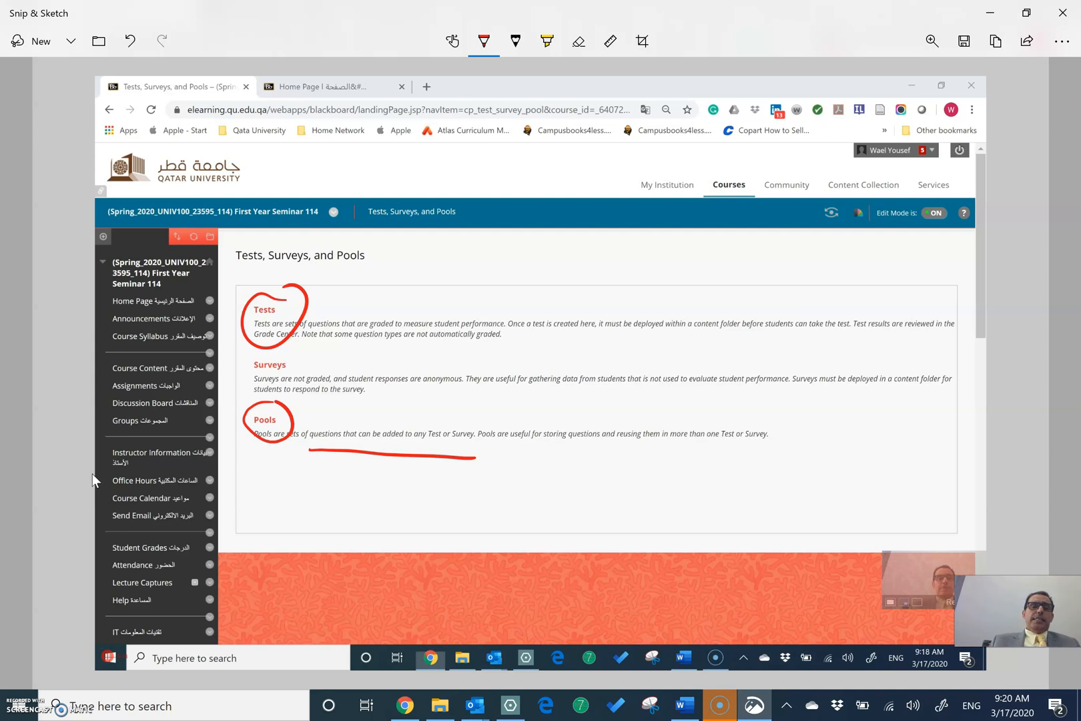
key(ctrl+z)
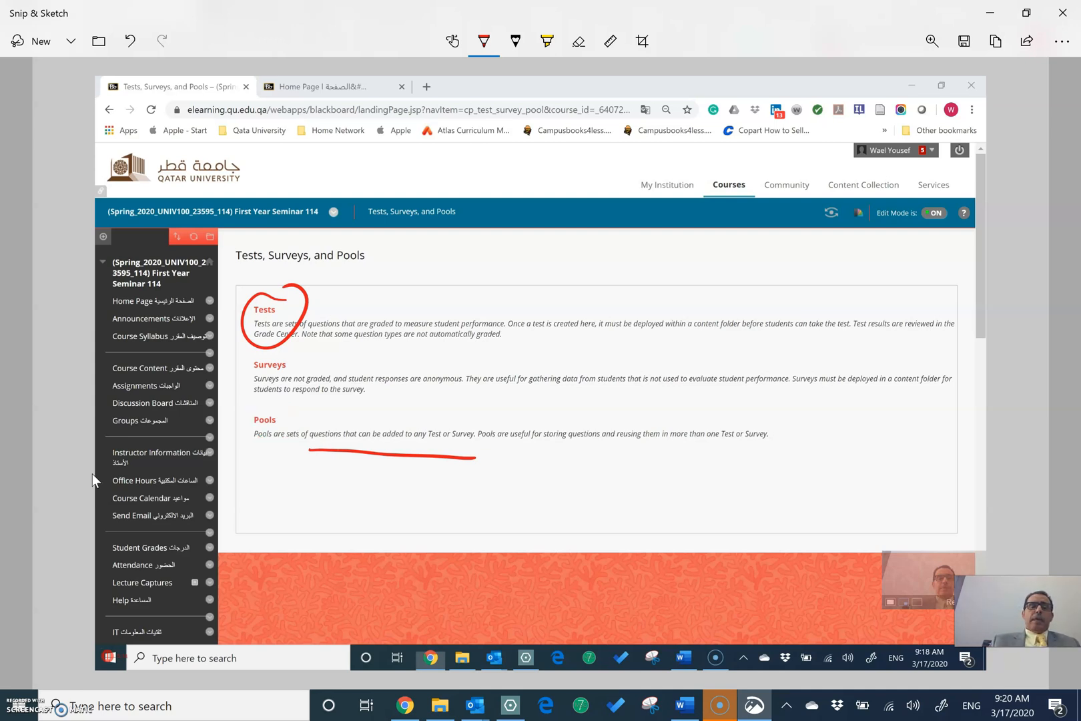
key(ctrl+z)
key(ctrl+z)
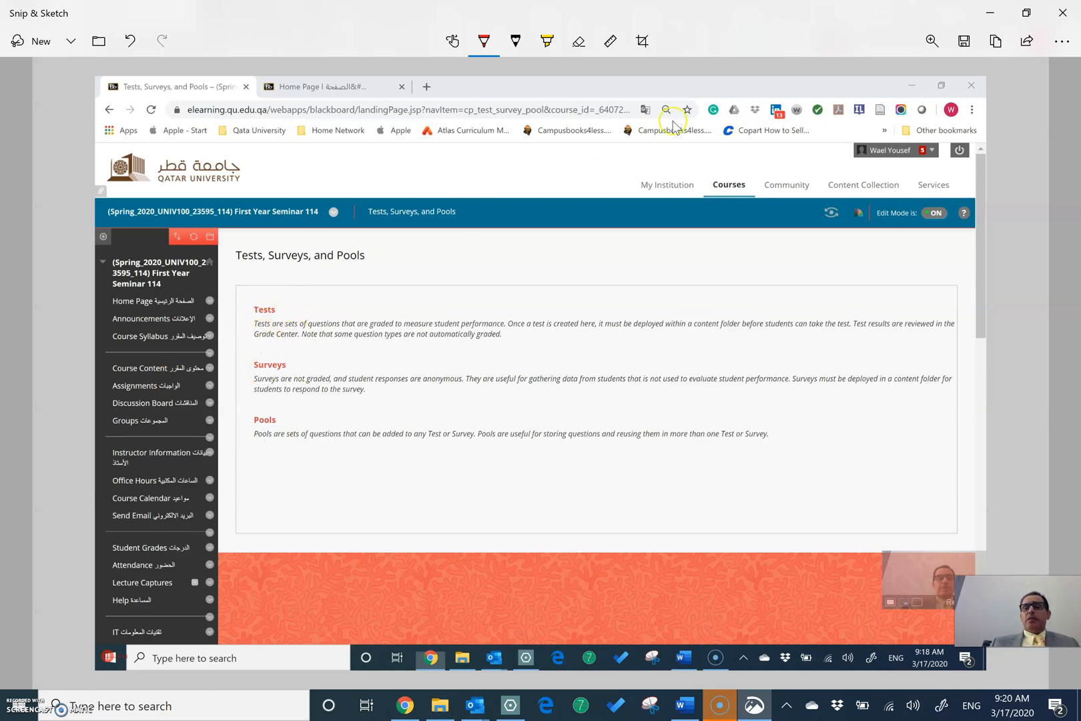
click(1060, 12)
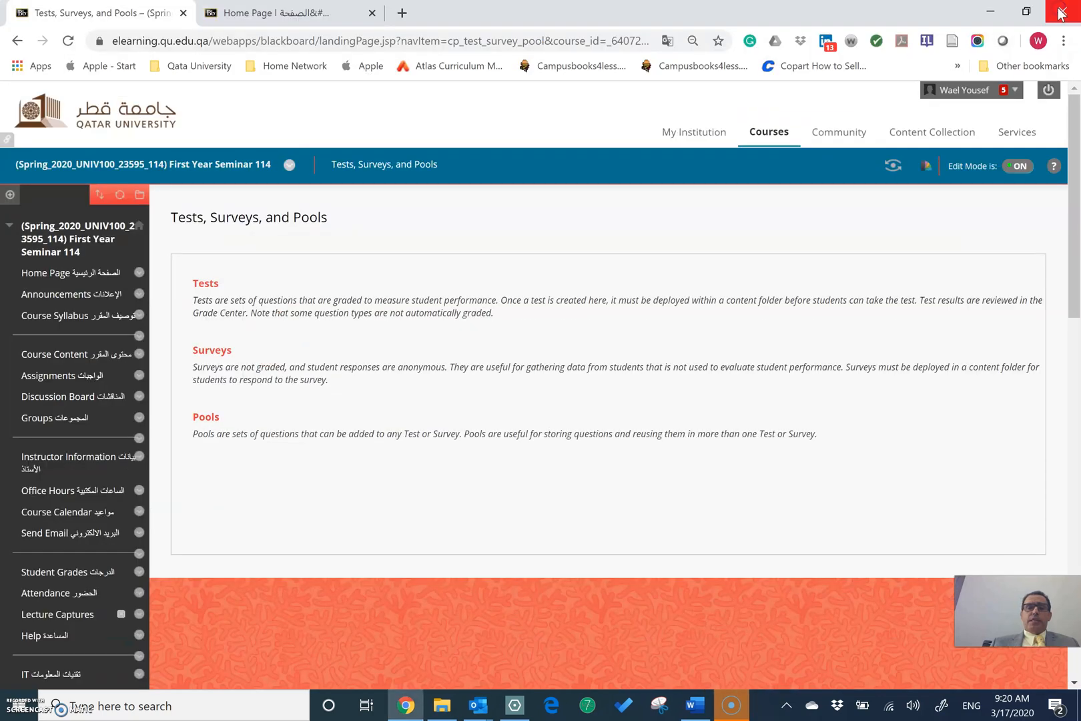
Build a new test named "Quiz" and submit it with no description or instructions
click(204, 292)
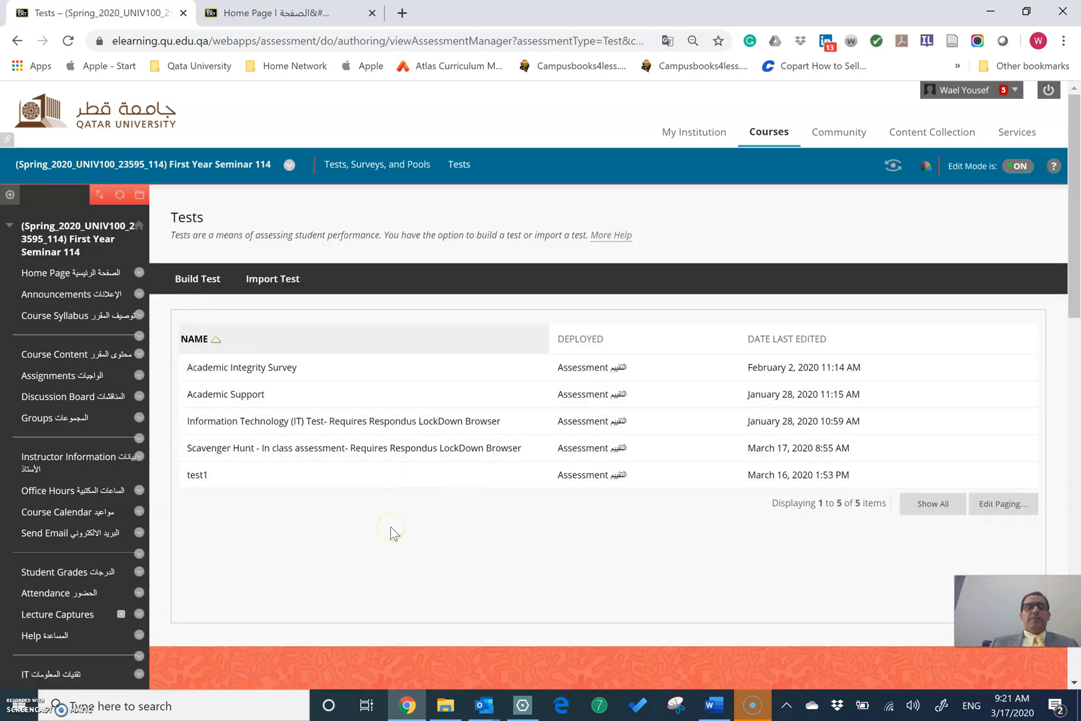
click(208, 285)
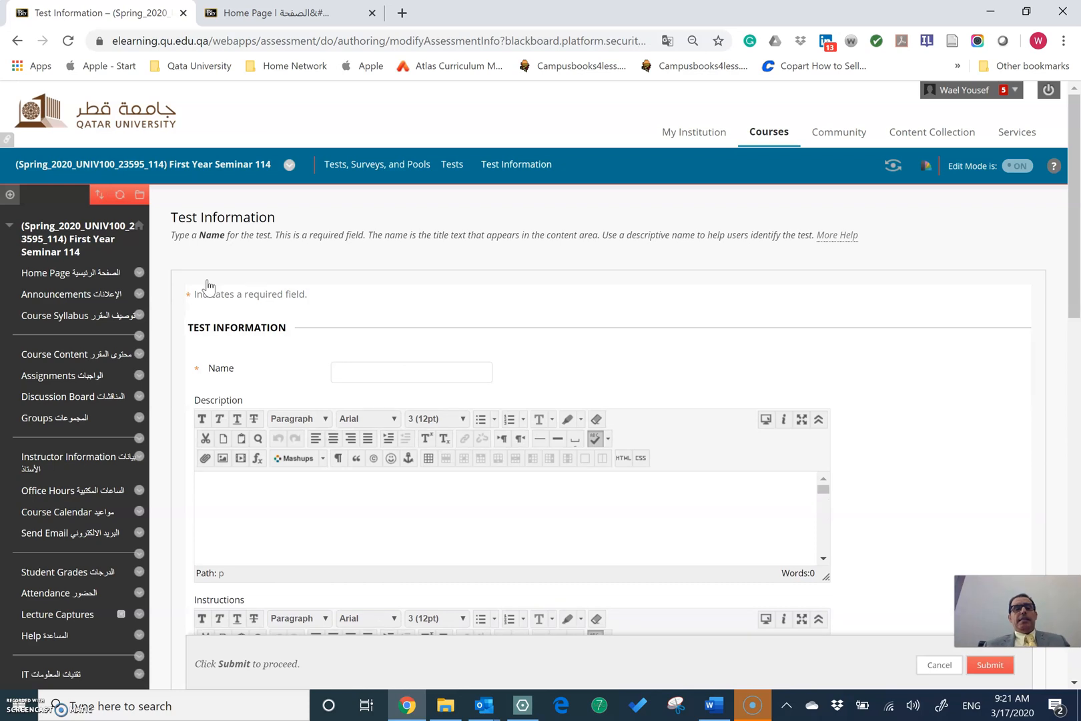
text(Q)
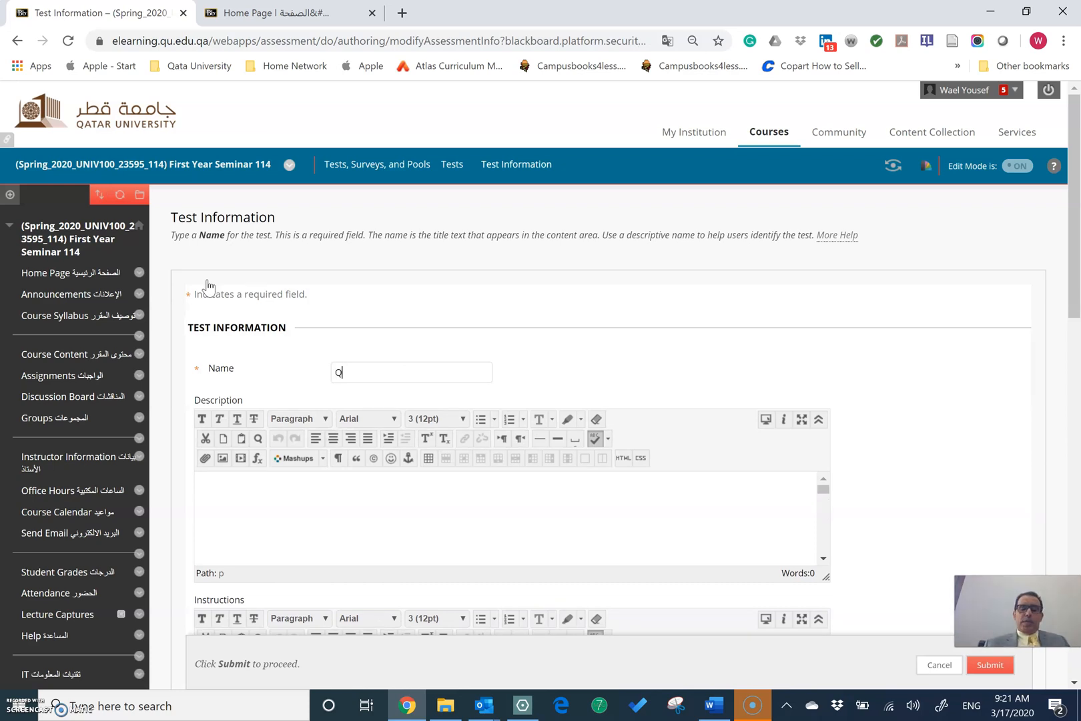
text(uiz)
scroll(207, 286, down, 3)
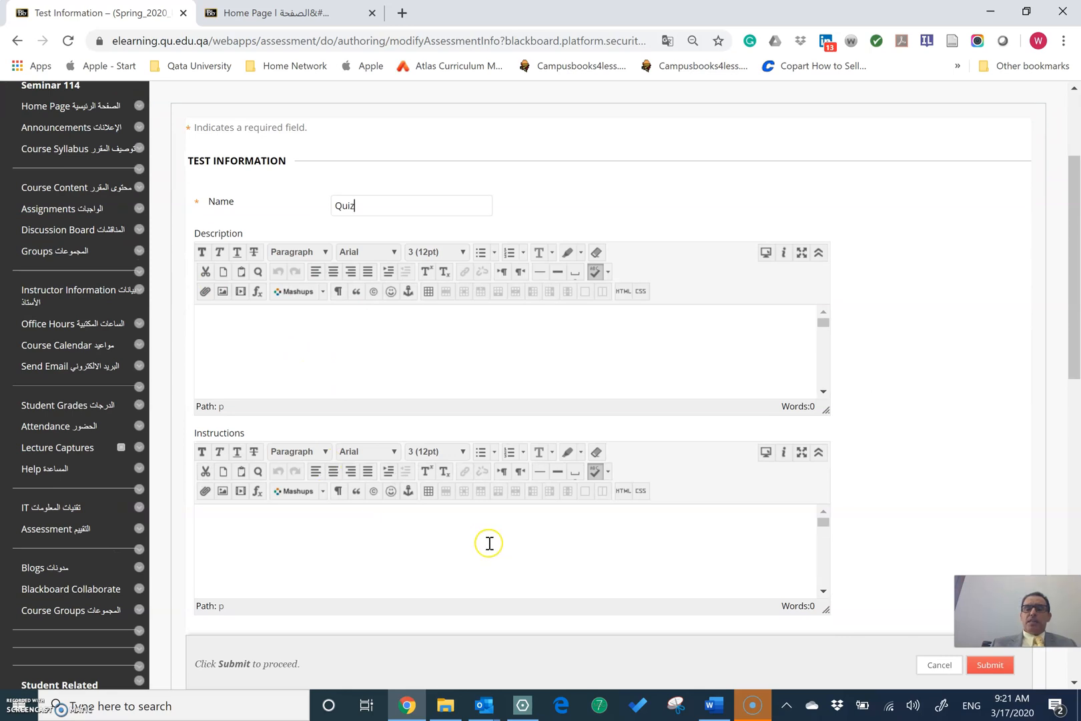
scroll(494, 569, down, 2)
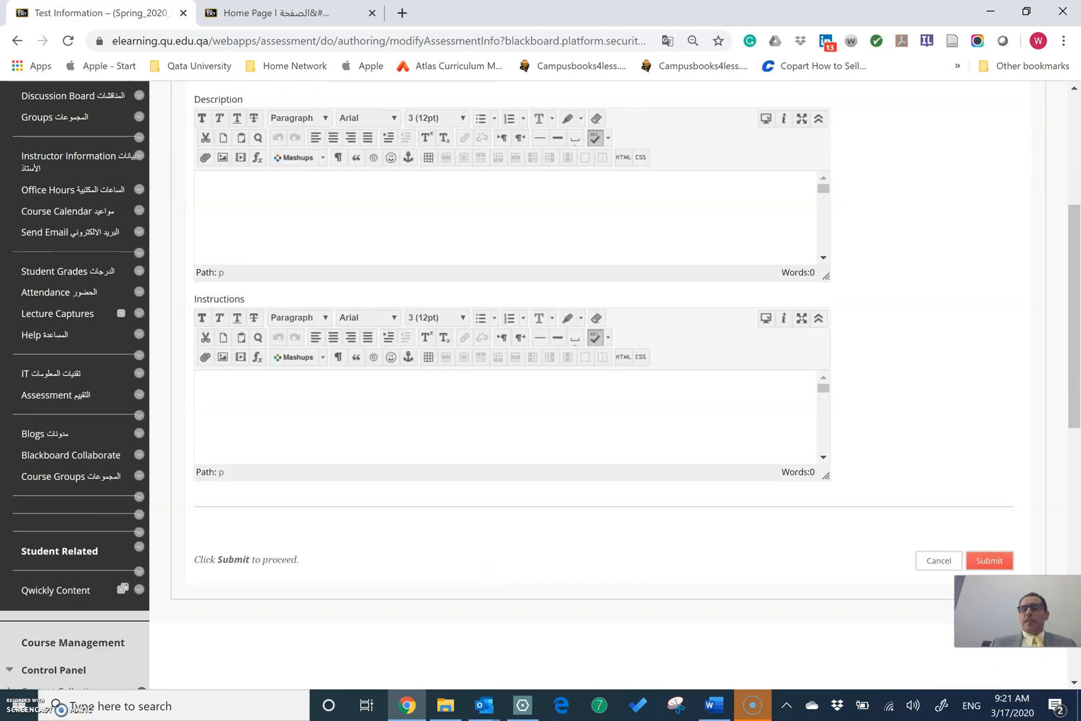
click(987, 562)
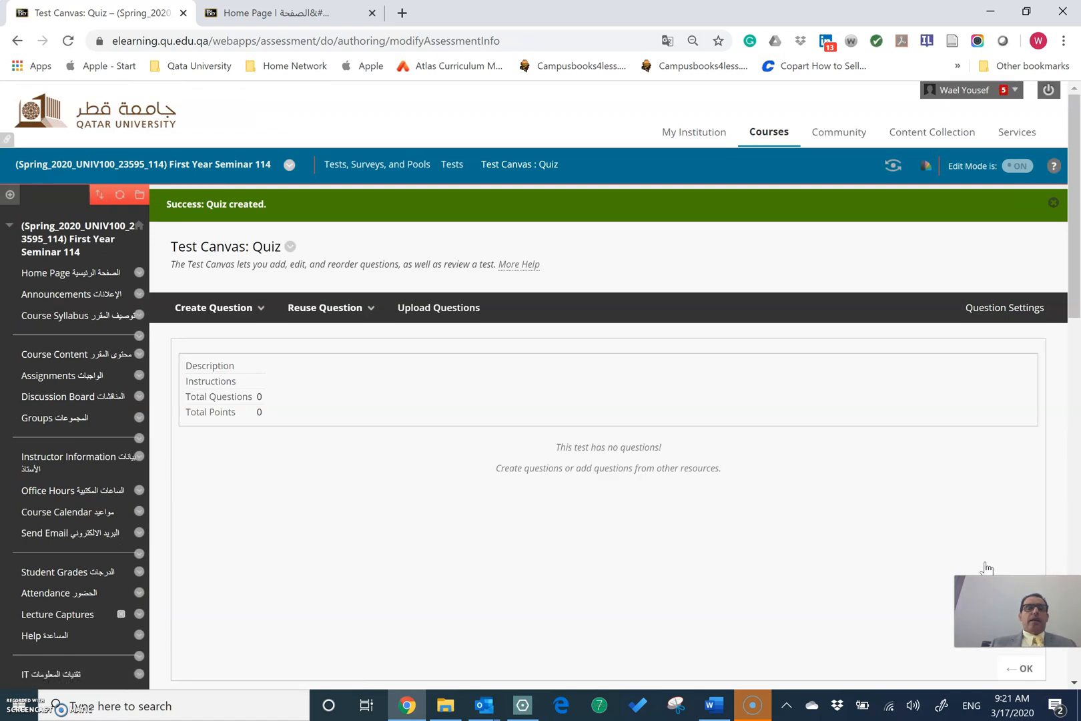
Review the options for uploading, reusing and creating questions on the test canvas, including the available question types
scroll(986, 567, down, 2)
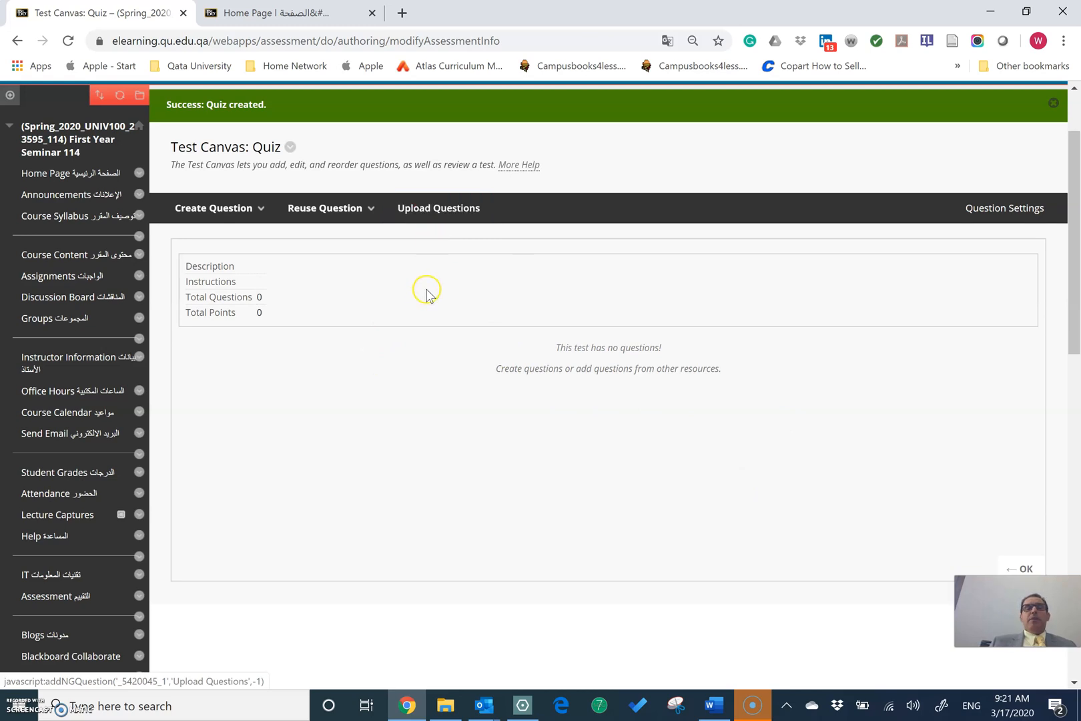
click(449, 220)
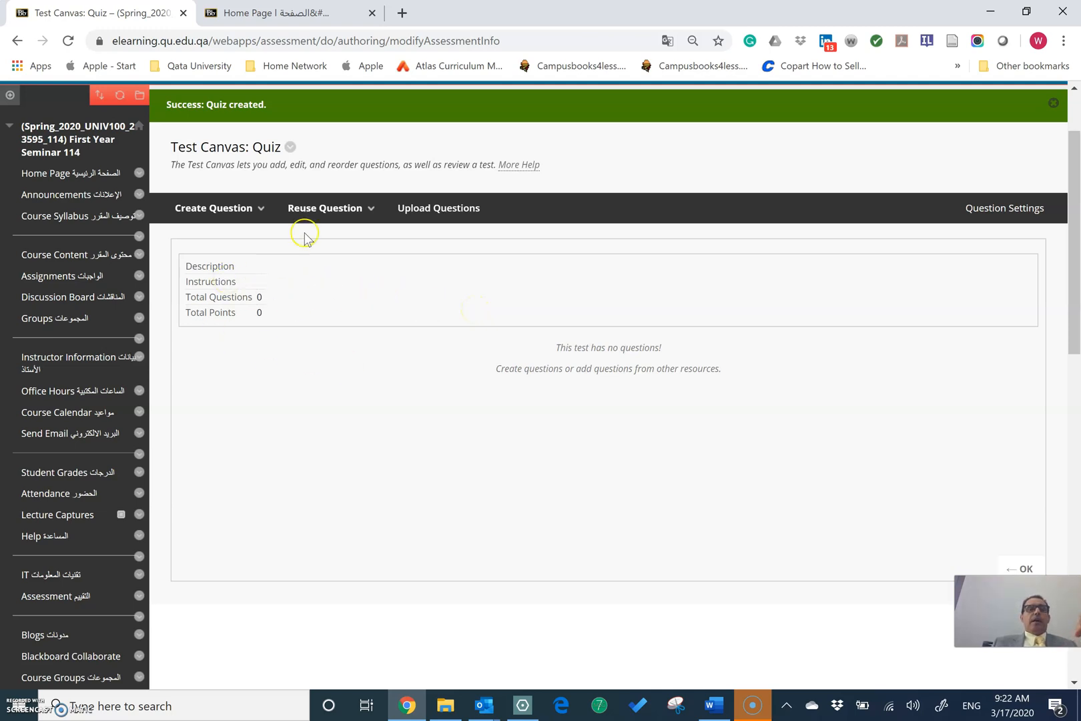
click(315, 209)
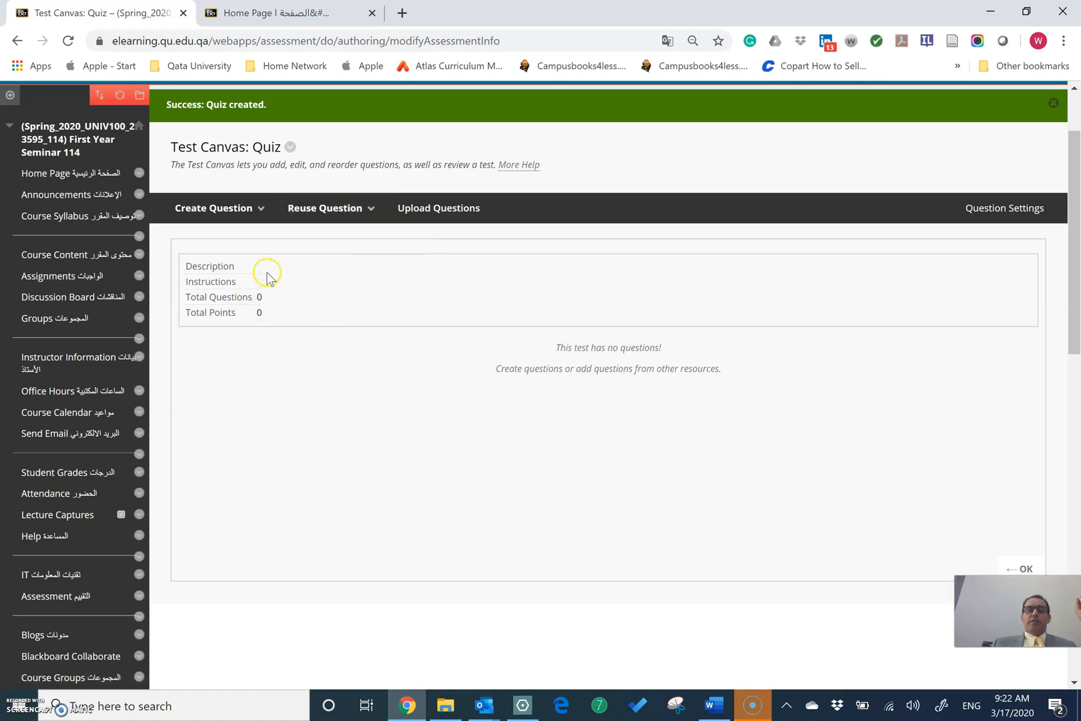
click(260, 212)
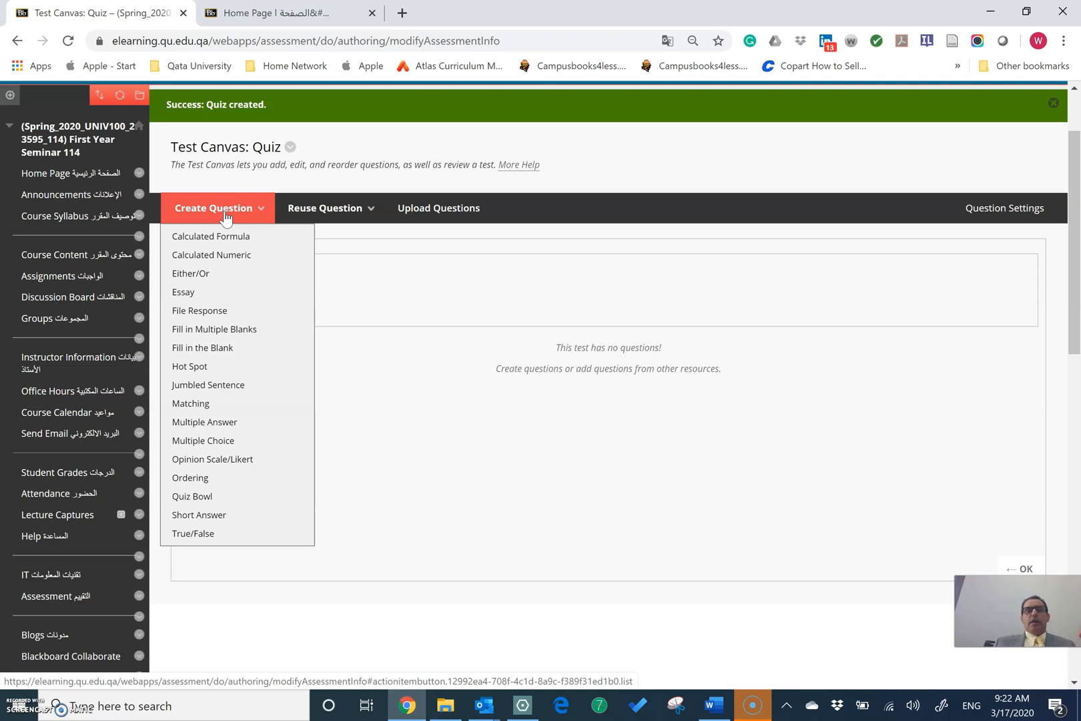
click(225, 212)
click(225, 212)
Switch to the Exams sample document in Word and copy the multiple choice example "Which of the following is a prime number?"
click(718, 706)
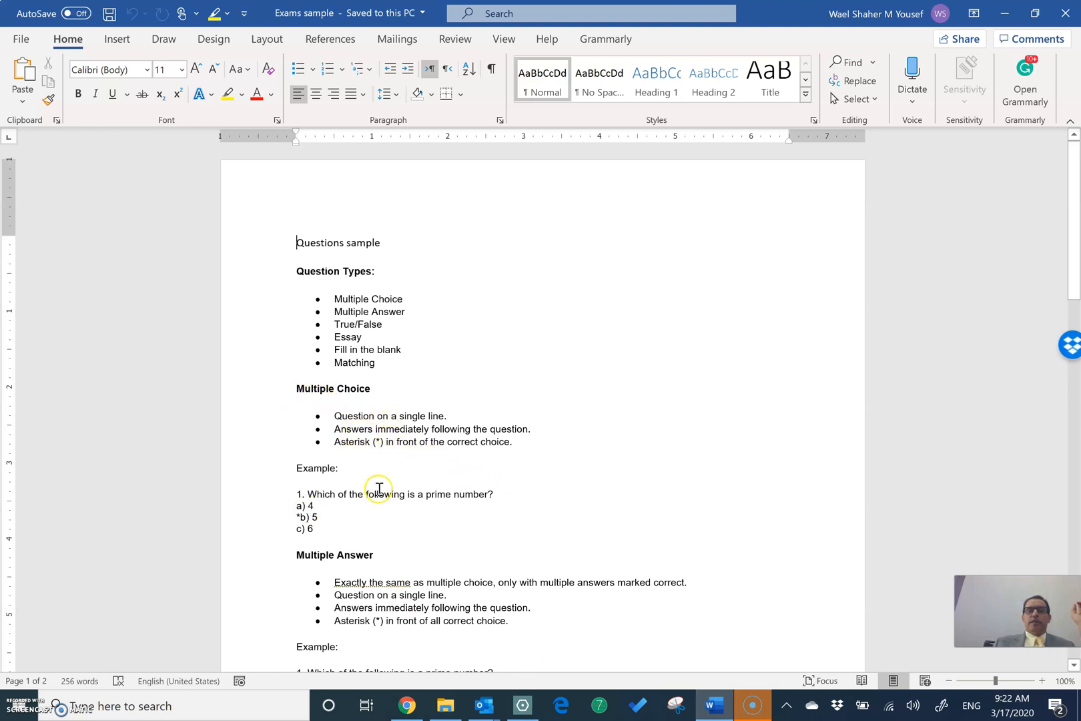
drag(308, 495, 494, 498)
key(ctrl+c)
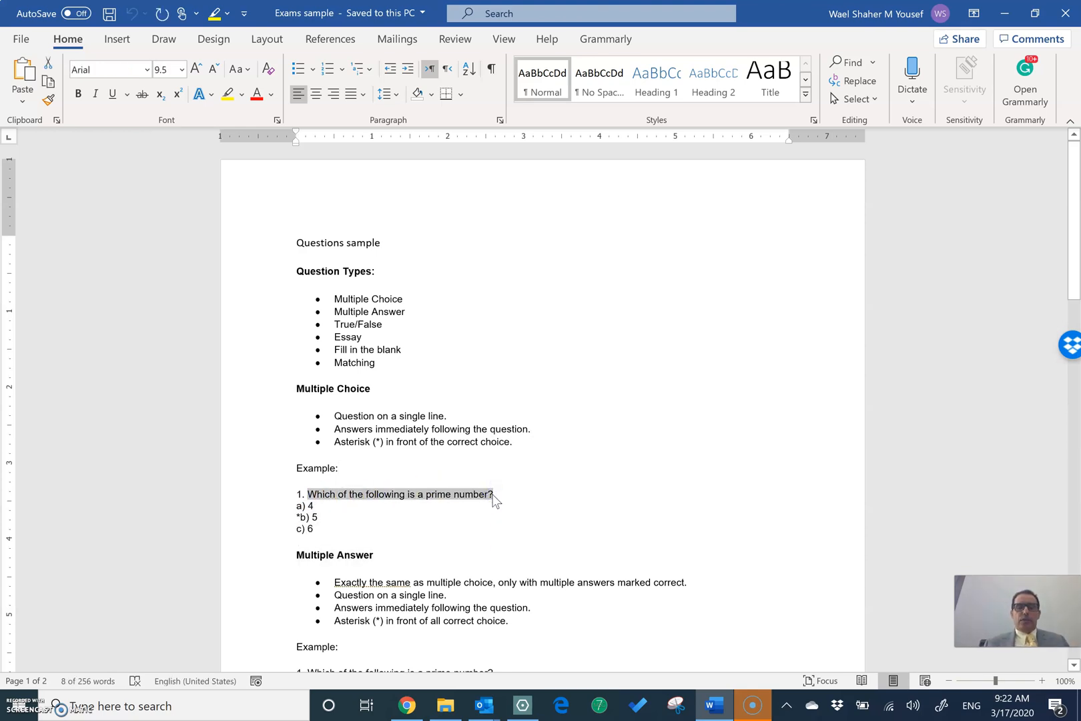
Return to the test canvas in Chrome and start a new Multiple Choice question
click(404, 706)
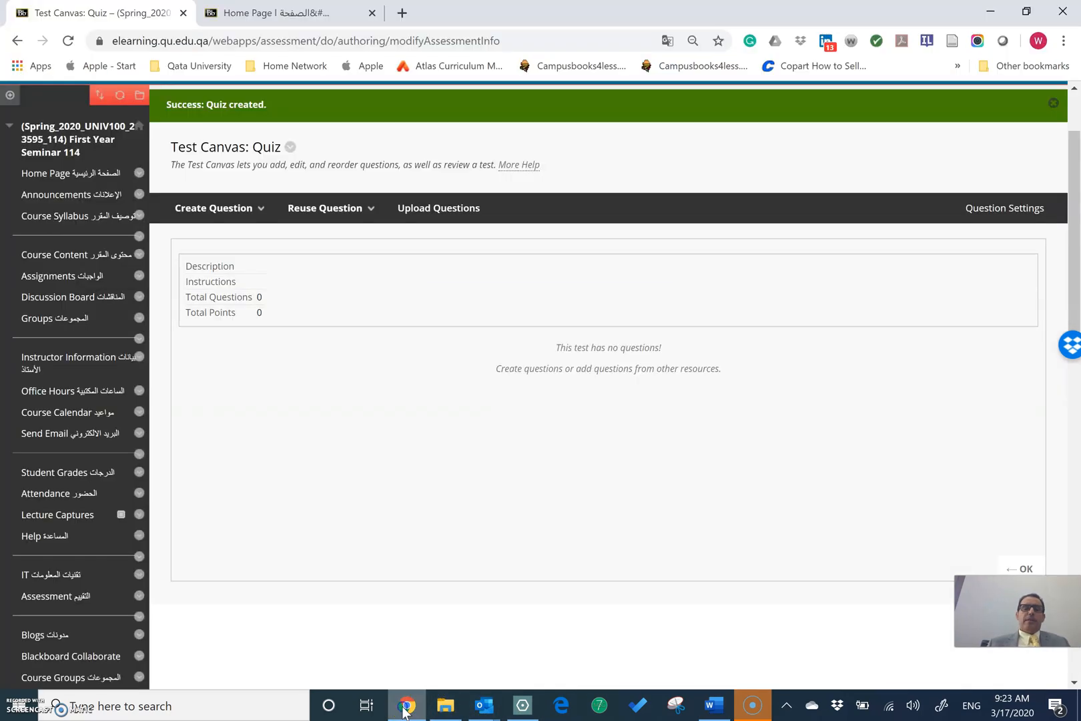
click(213, 208)
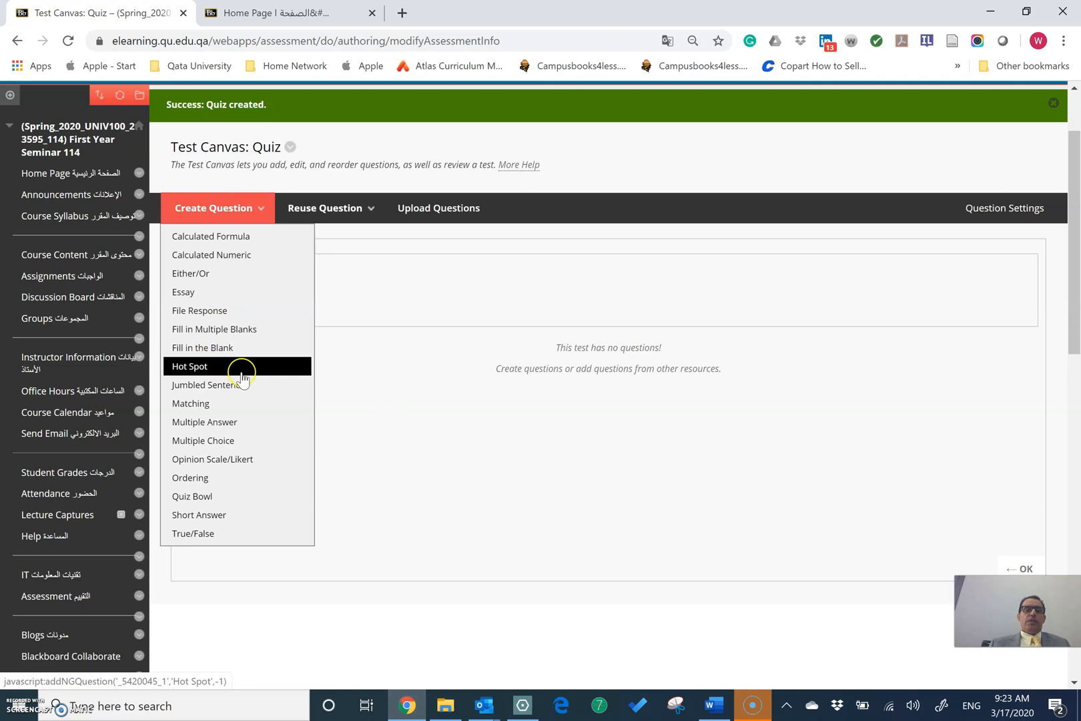
click(237, 442)
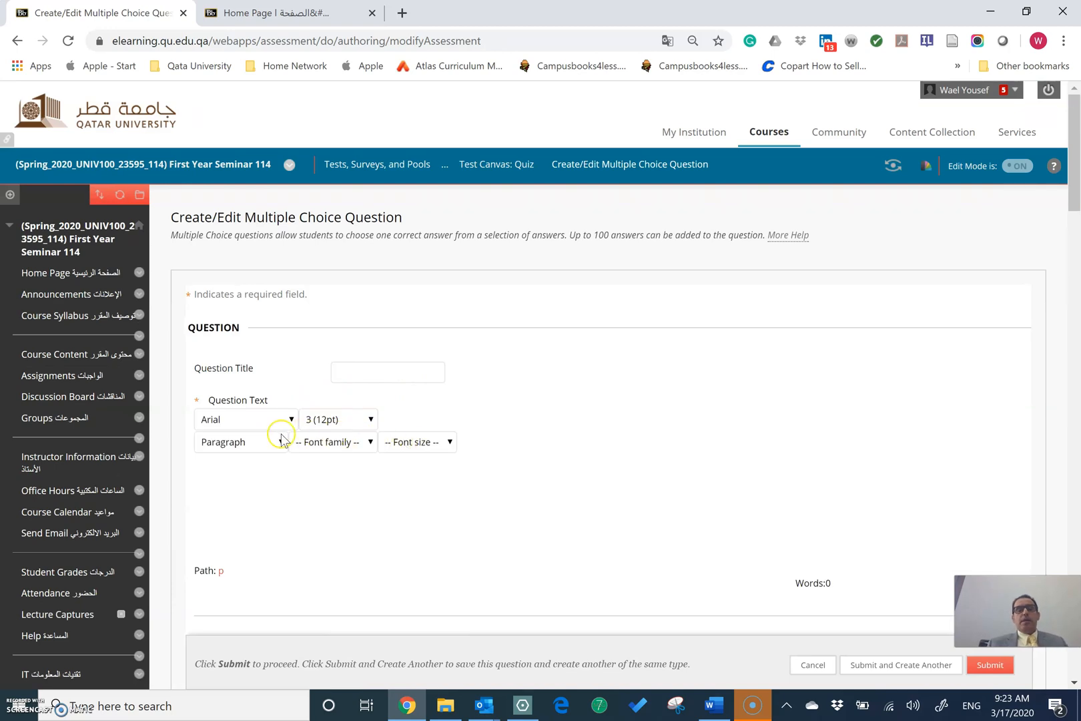
click(287, 486)
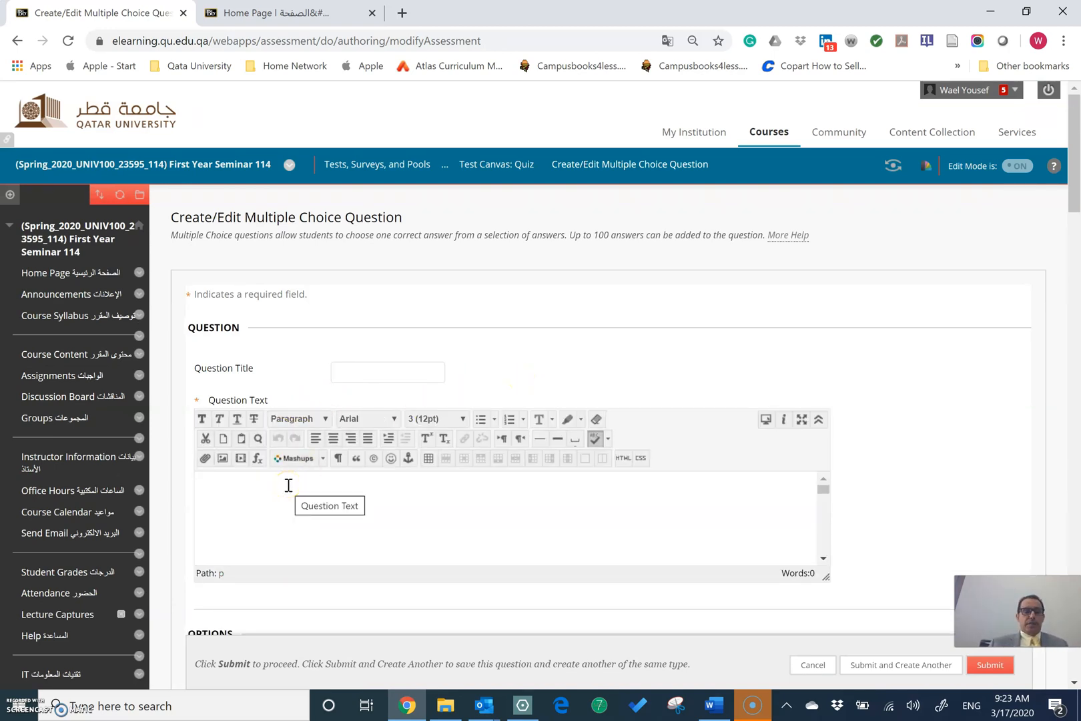
key(ctrl+v)
key(BackSpace)
key(BackSpace)
key(BackSpace)
key(BackSpace)
key(BackSpace)
key(BackSpace)
key(BackSpace)
key(BackSpace)
key(BackSpace)
key(BackSpace)
key(BackSpace)
key(BackSpace)
key(BackSpace)
key(BackSpace)
key(BackSpace)
key(BackSpace)
key(BackSpace)
key(BackSpace)
key(BackSpace)
key(BackSpace)
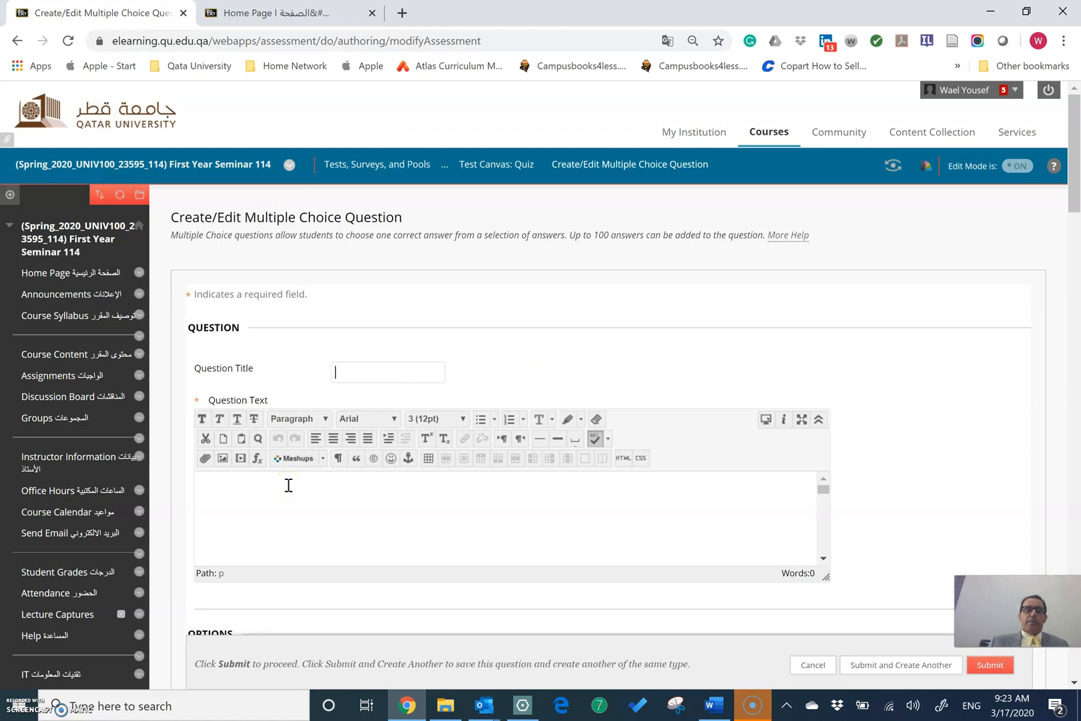
Paste "Which of the following is a prime number?" as the question text
click(244, 500)
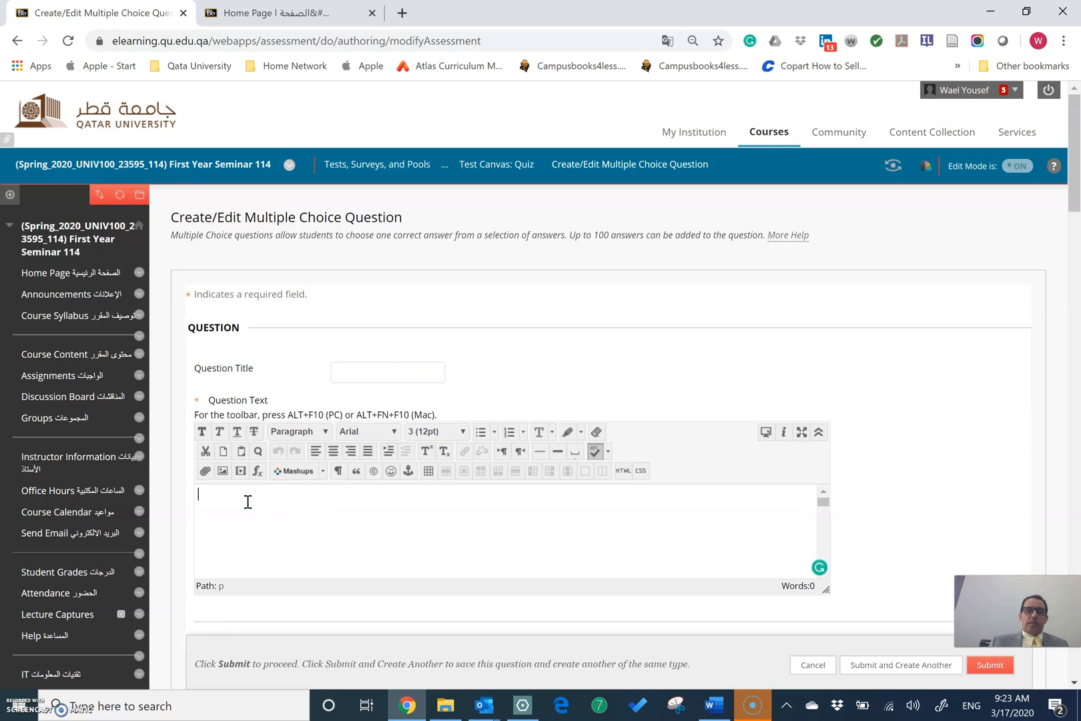
key(ctrl+v)
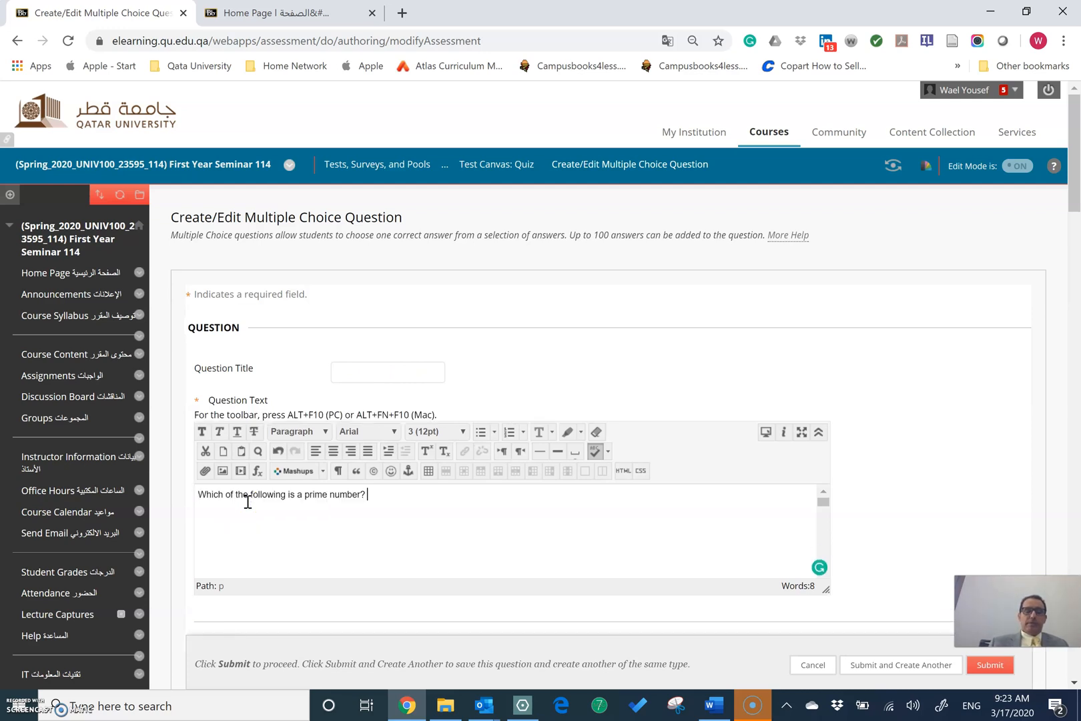
scroll(399, 553, down, 3)
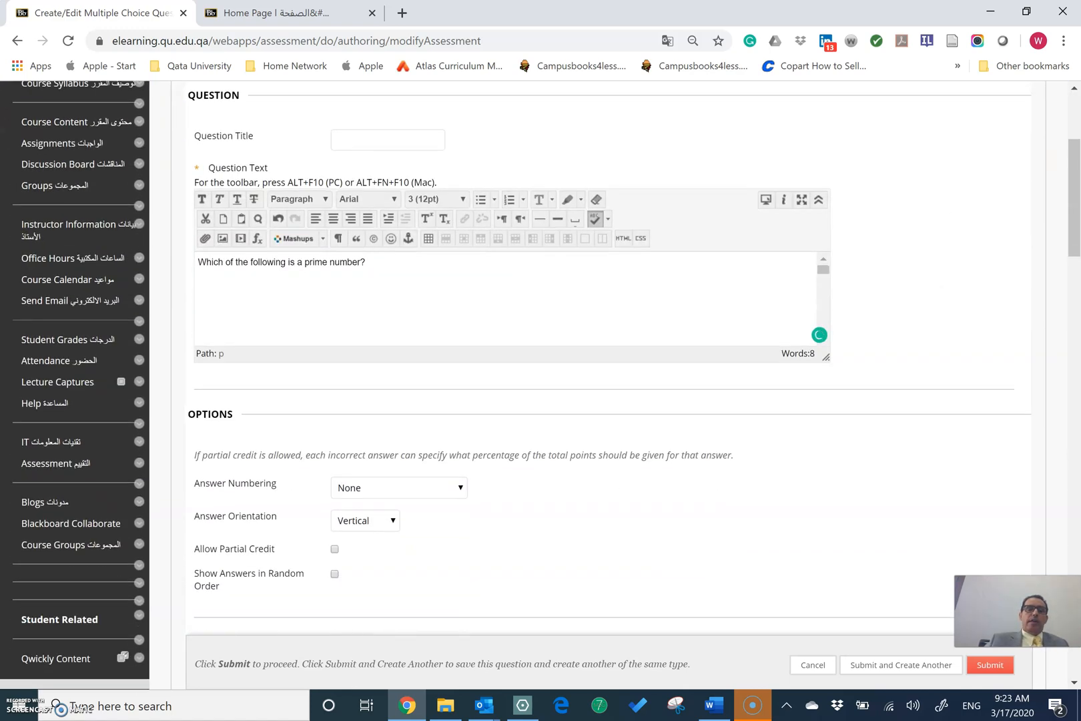
Check the prime number example's answer choices in the Exams sample Word document, and return to the question form in Chrome
scroll(541, 384, down, 3)
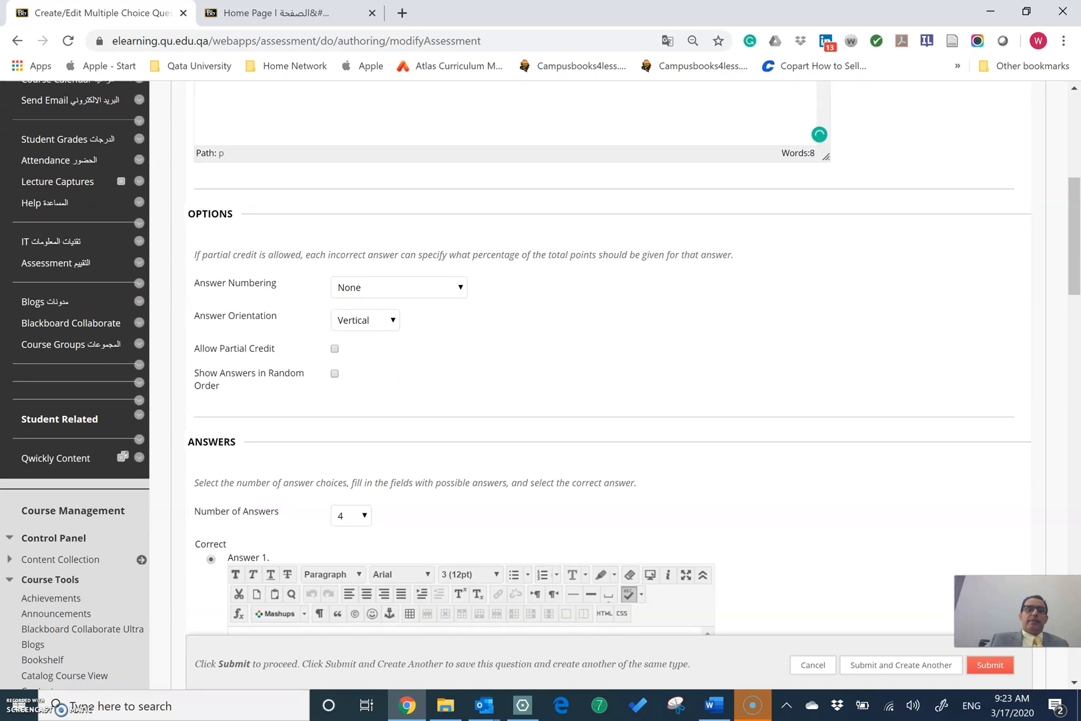
scroll(451, 552, down, 3)
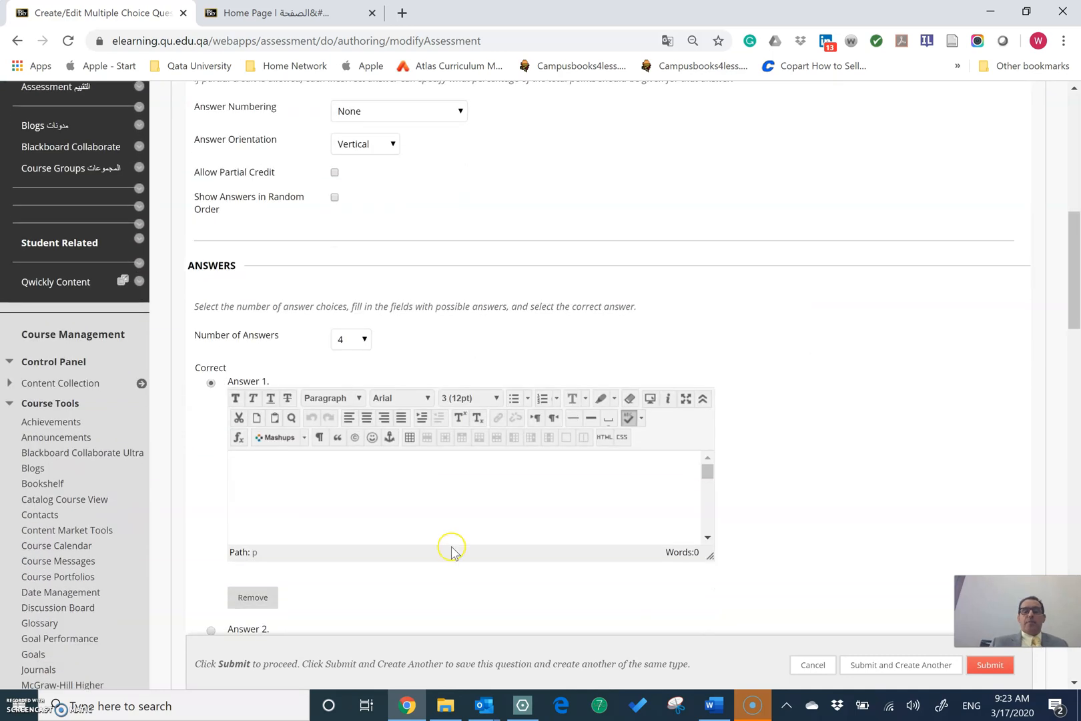
click(712, 707)
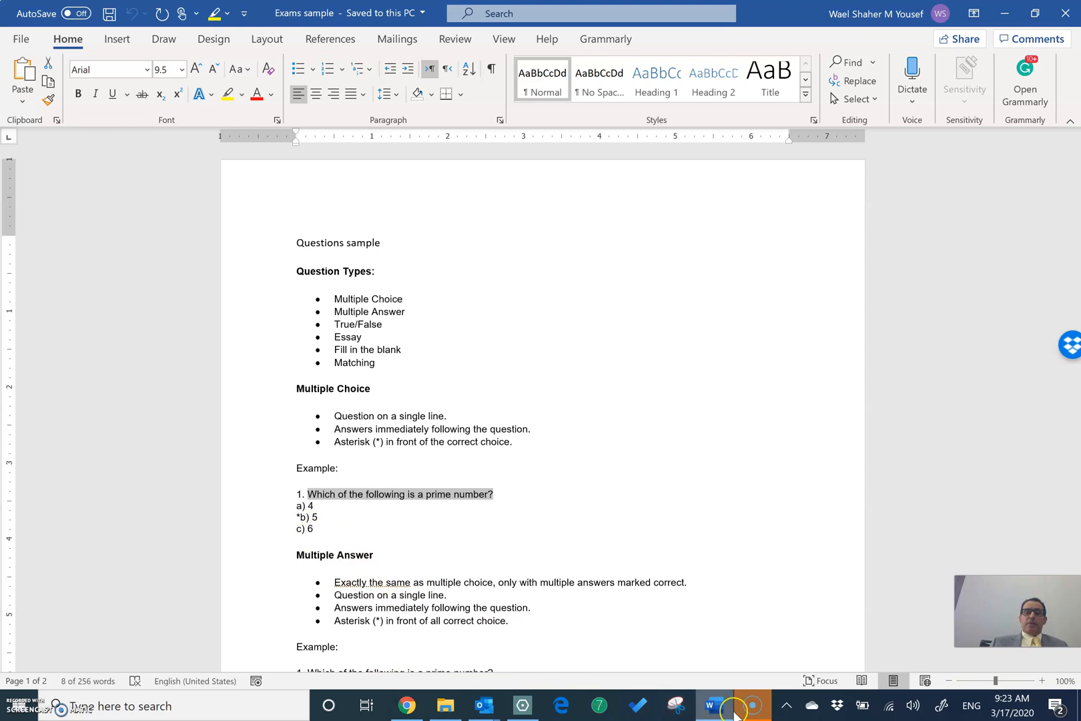
click(714, 707)
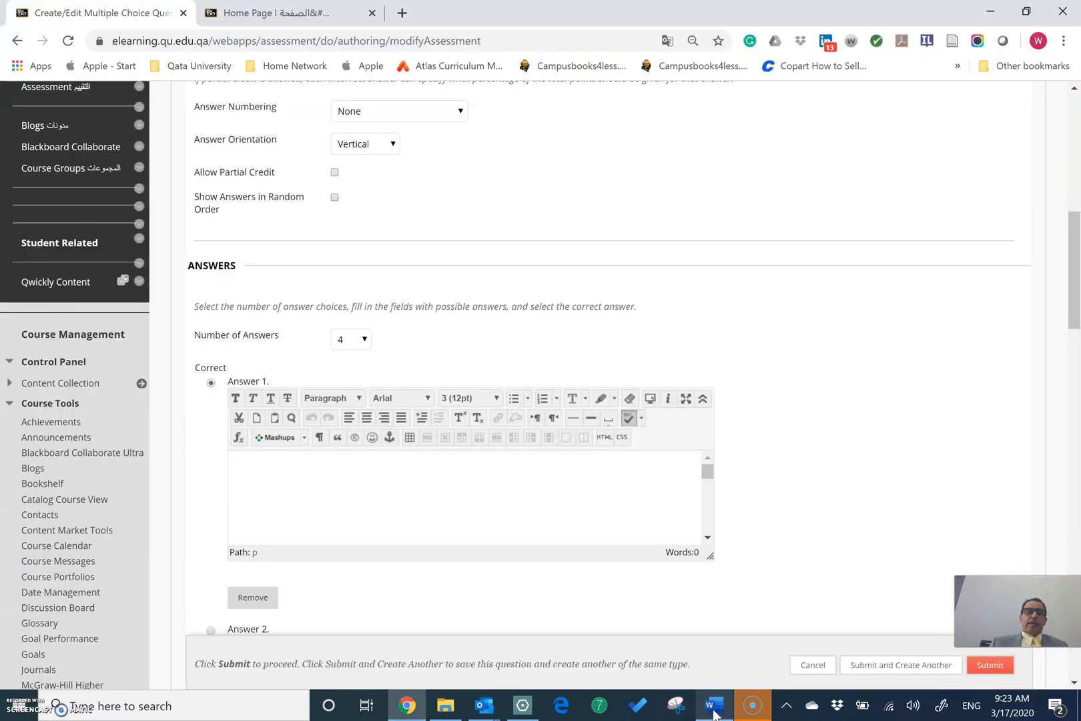
Examine the Number of Answers choices and the answer options available for the multiple choice question
click(365, 341)
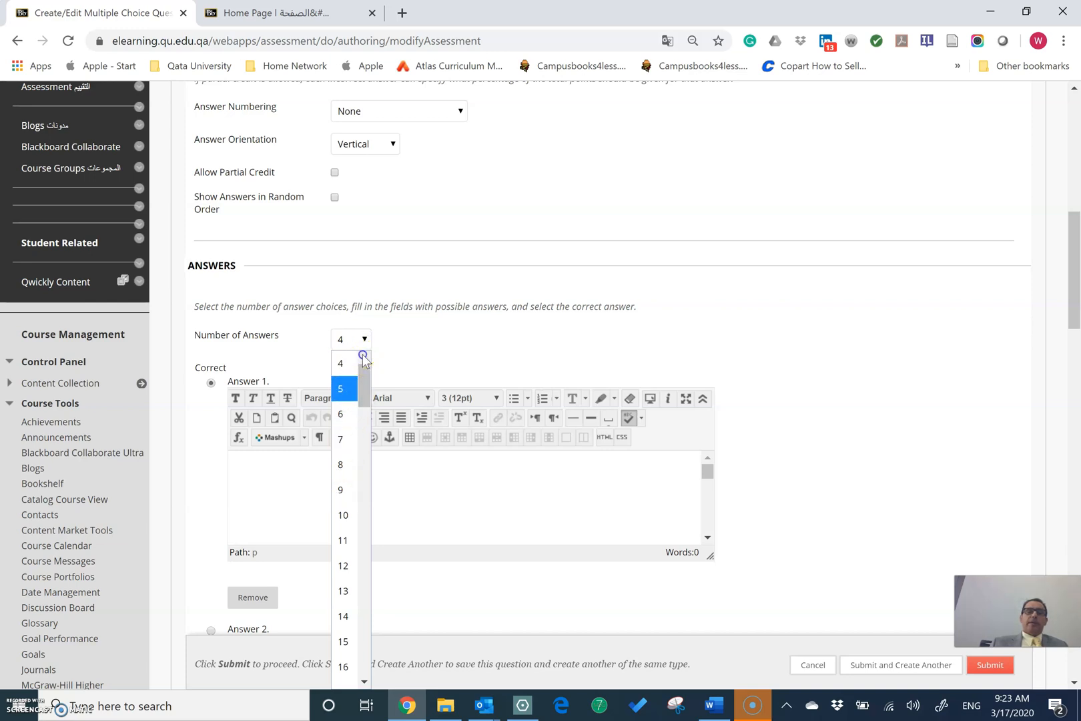
click(343, 341)
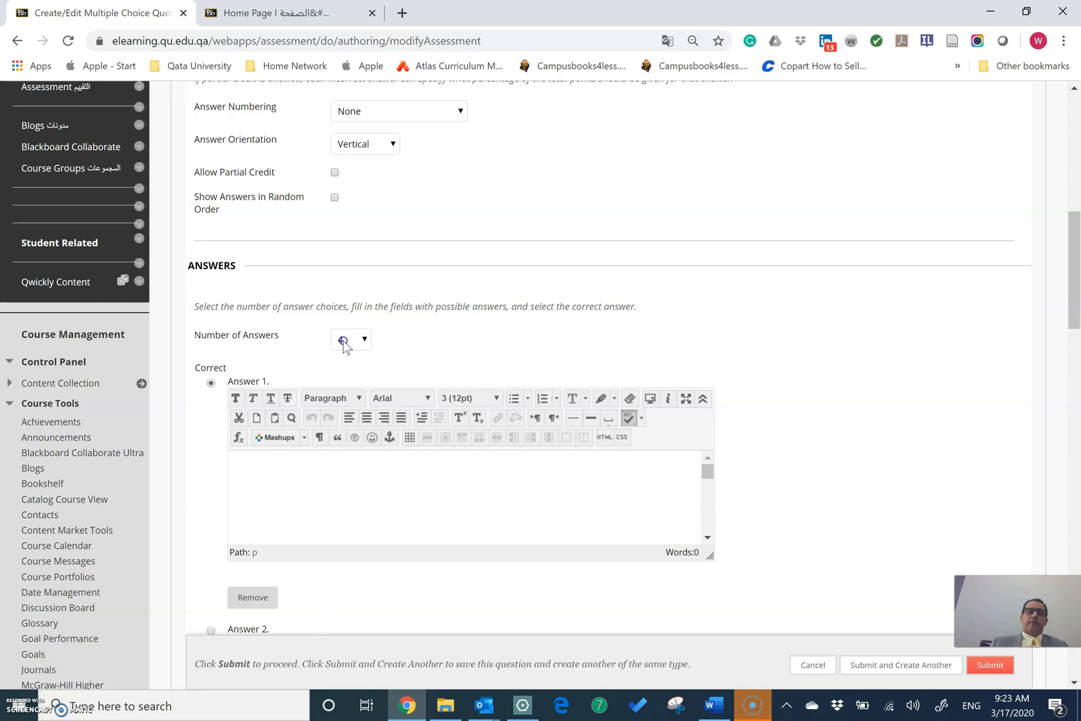
click(343, 342)
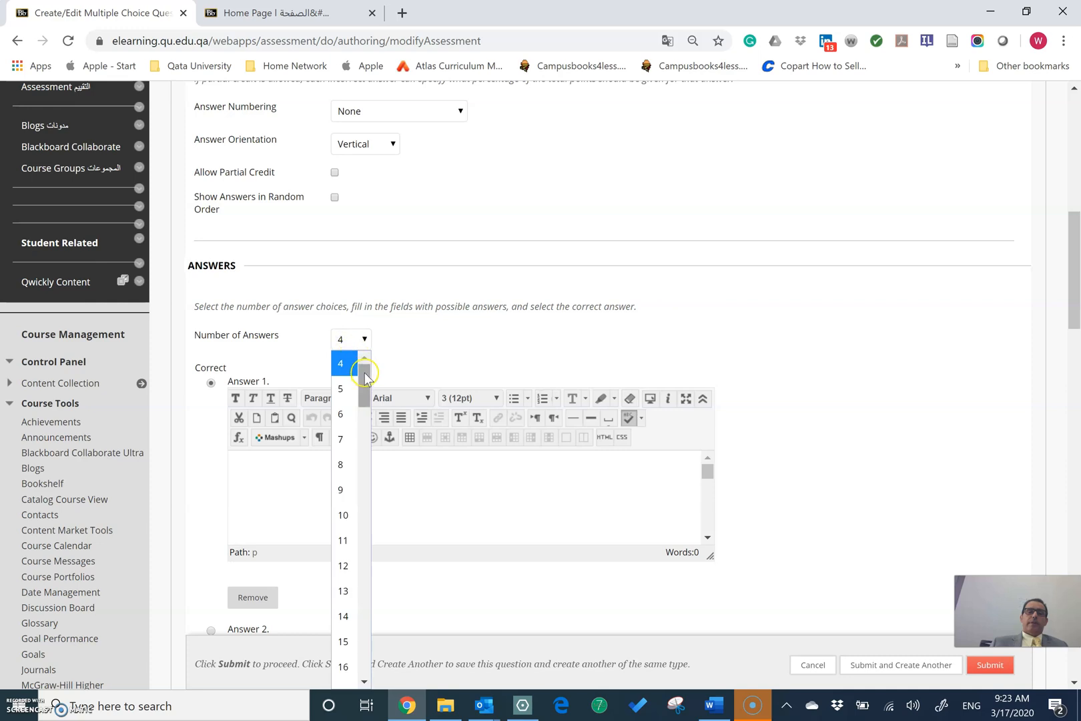
click(350, 344)
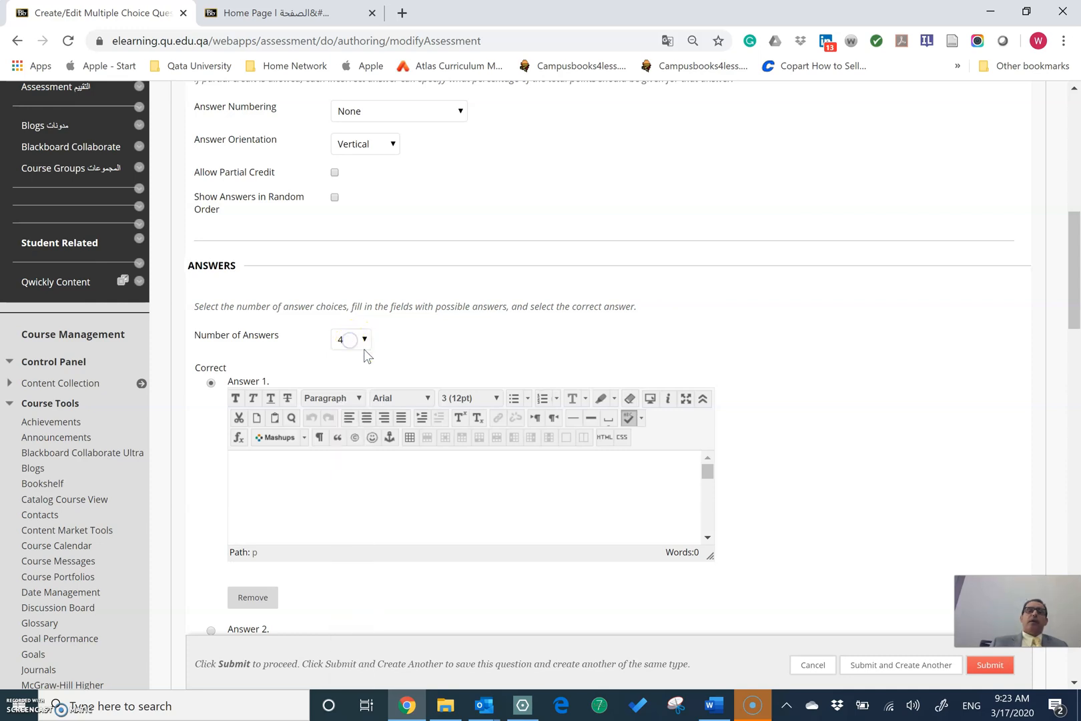
scroll(365, 356, up, 2)
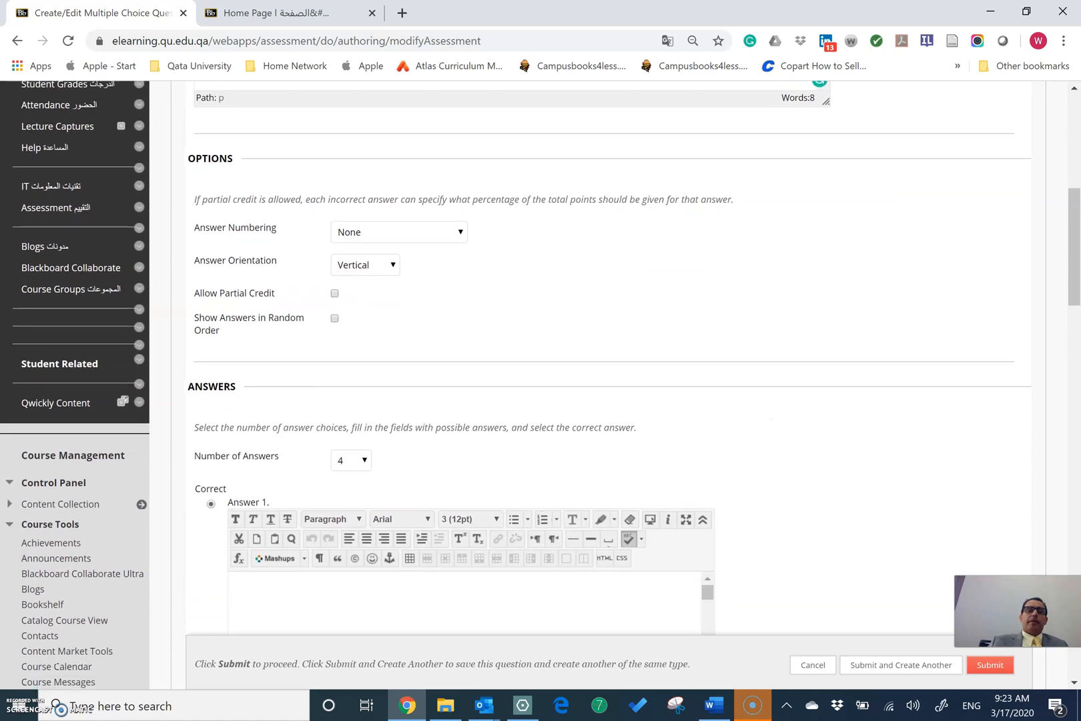
scroll(366, 356, up, 1)
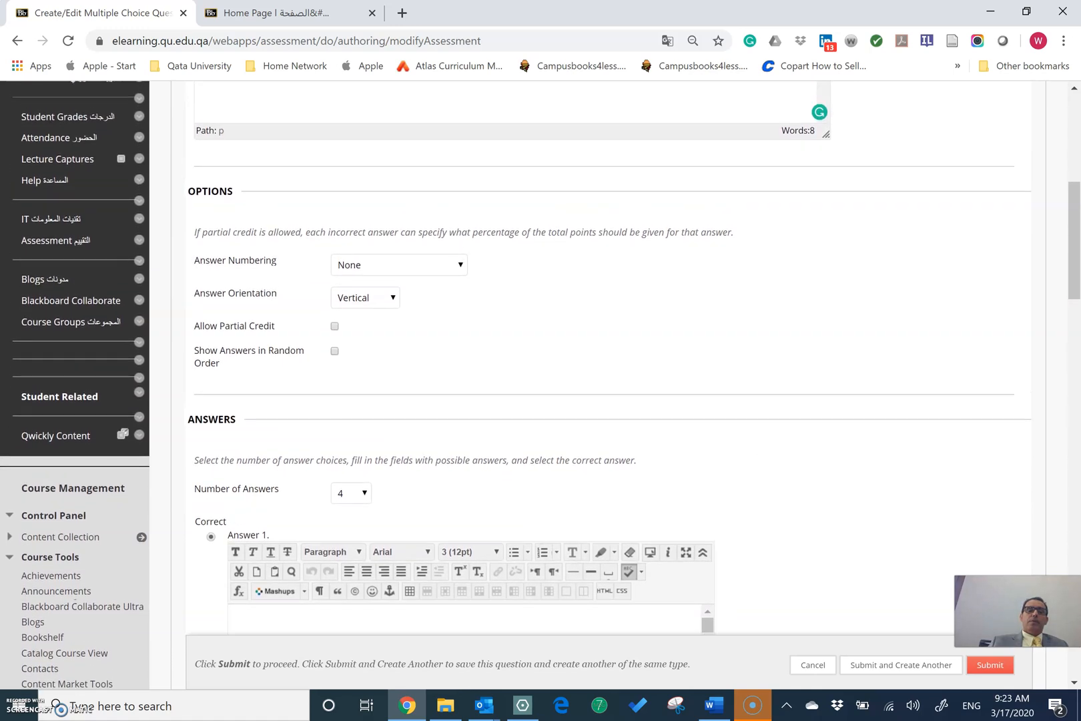
scroll(358, 355, down, 4)
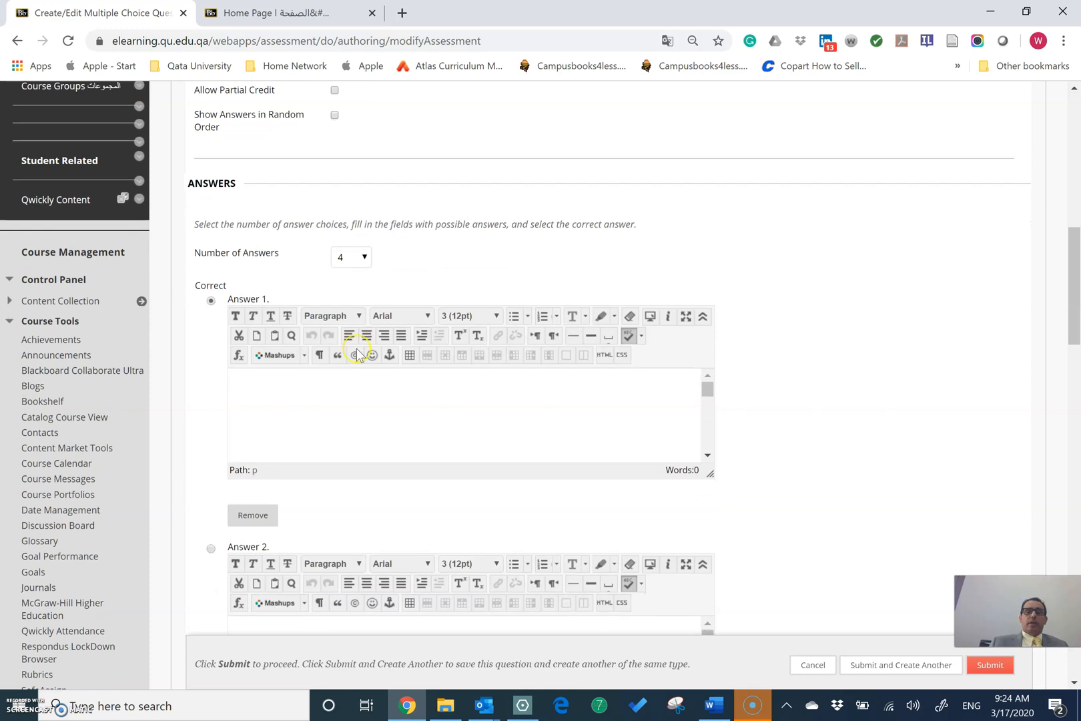
click(364, 258)
click(366, 259)
Enter 4 as Answer 1 and 5 as Answer 2, checking the choices against the Exams sample document in Word
click(266, 429)
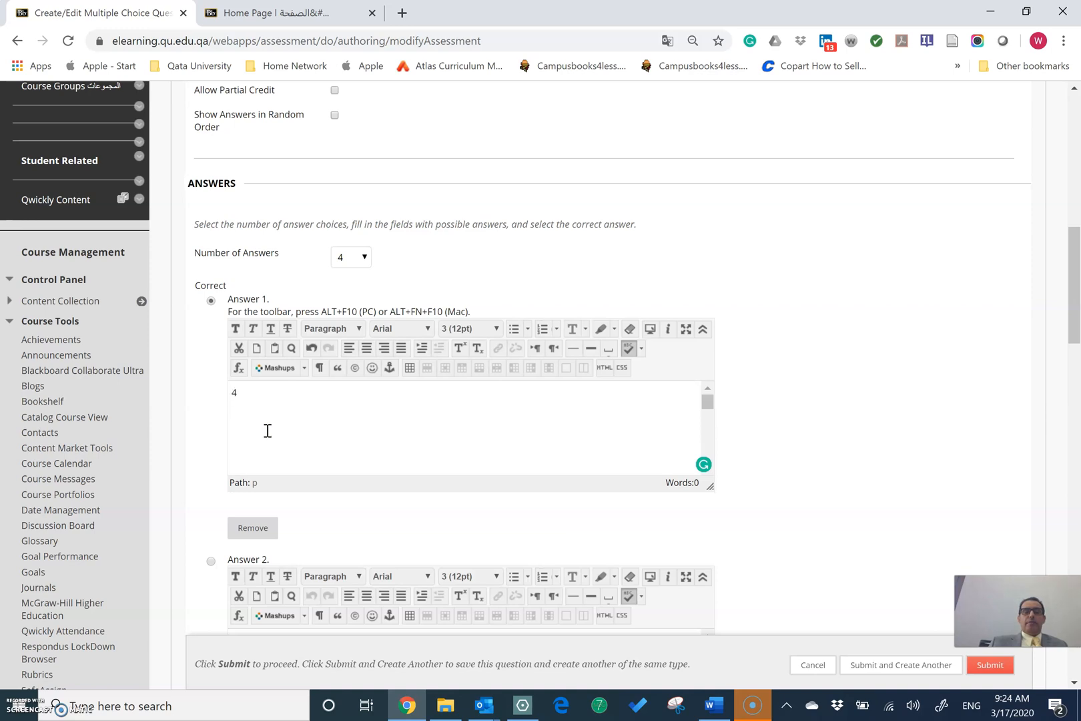
scroll(267, 431, down, 3)
click(302, 471)
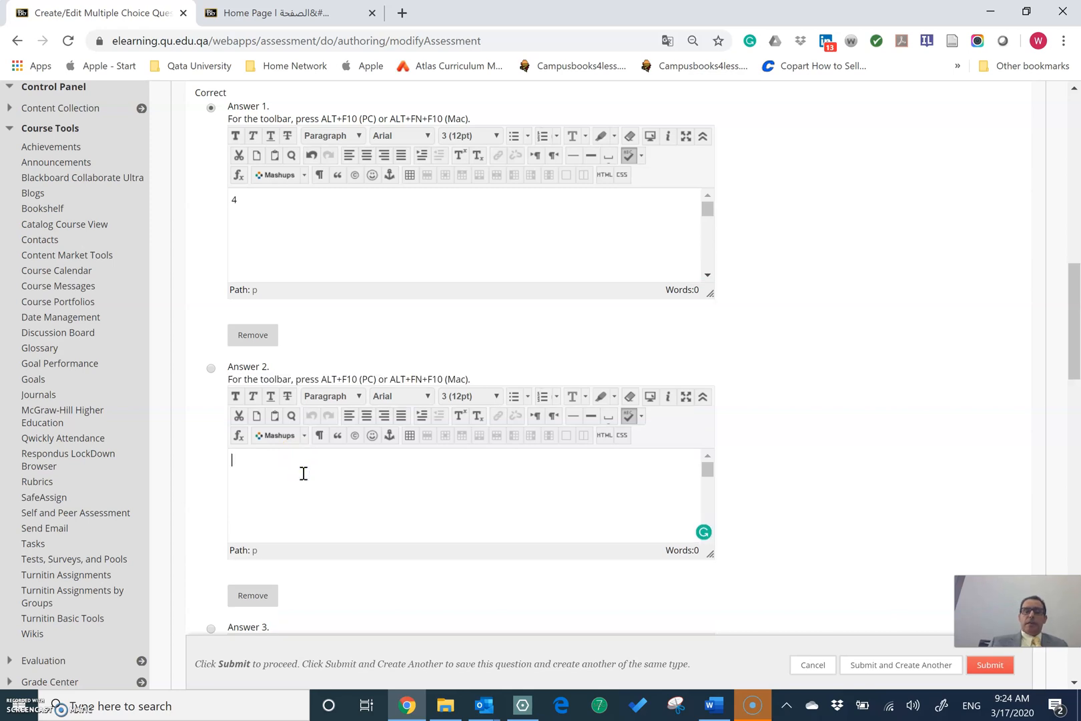
click(710, 707)
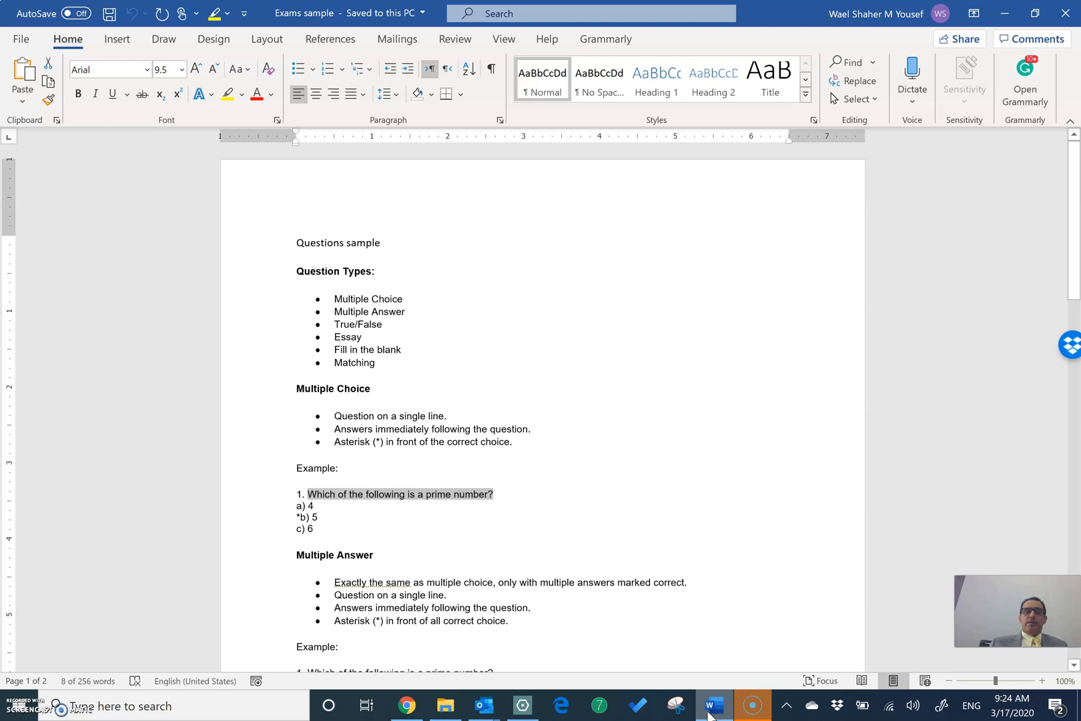
click(710, 711)
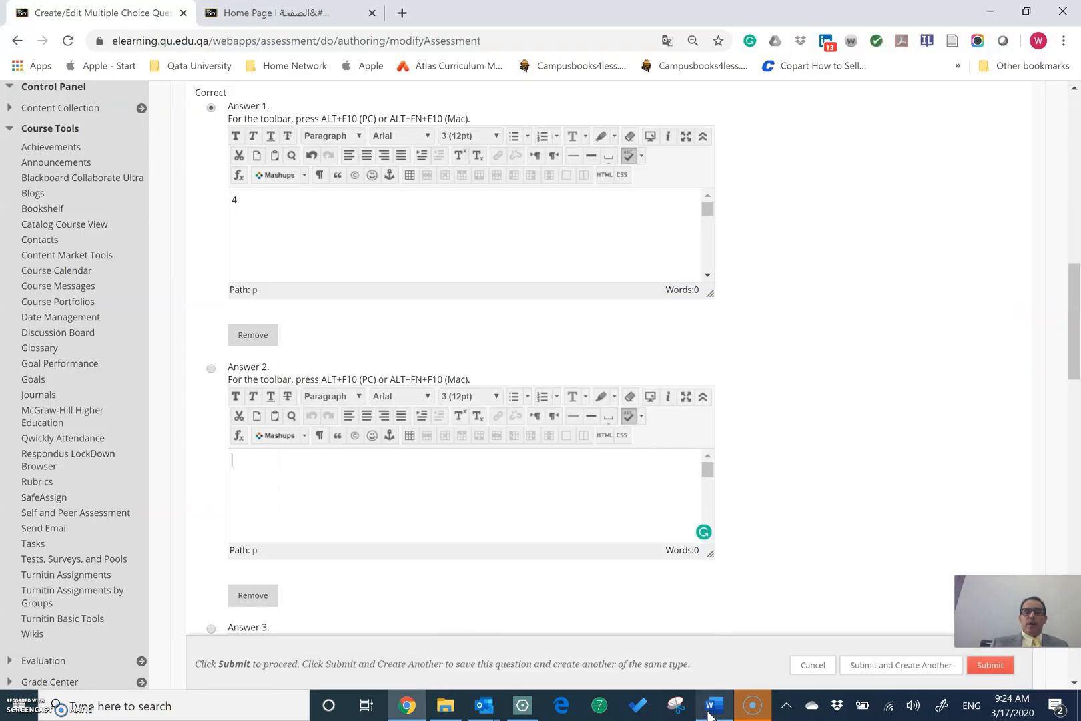
Enter 6 as Answer 3 and 7 as Answer 4
scroll(202, 606, down, 4)
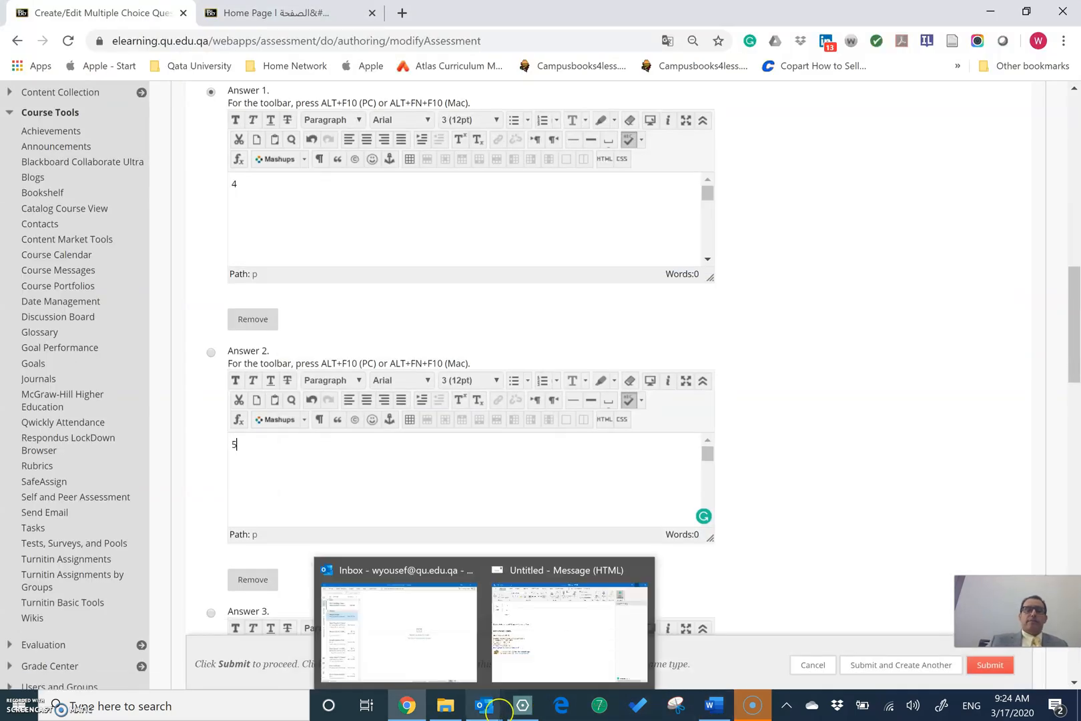
click(291, 470)
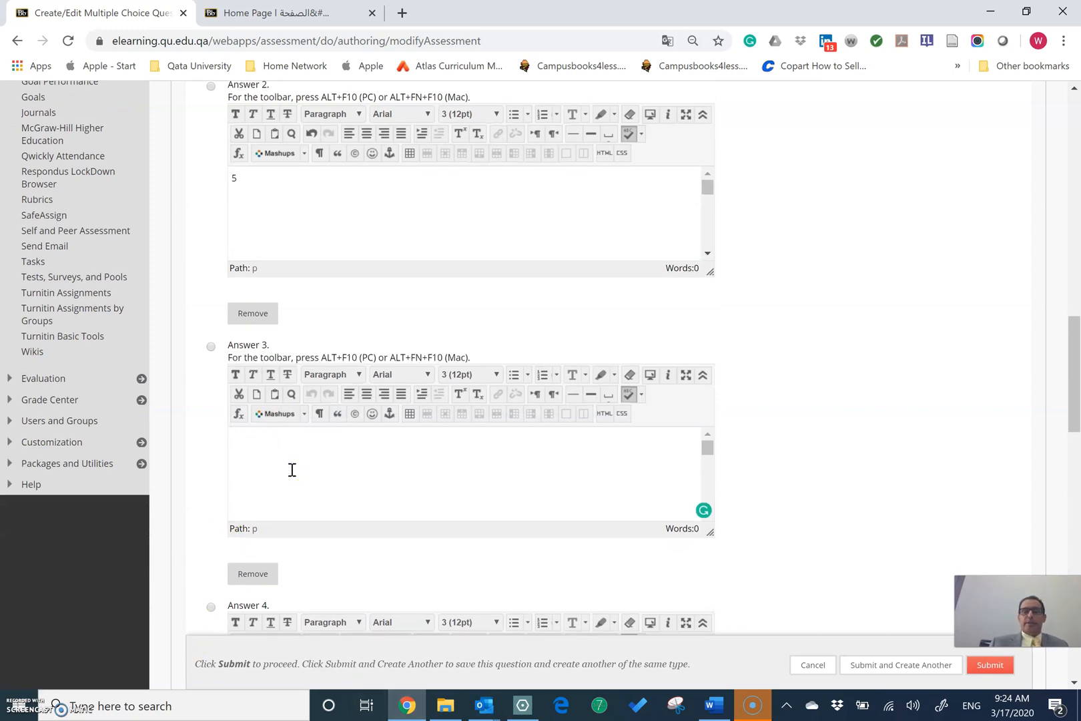
scroll(292, 470, down, 6)
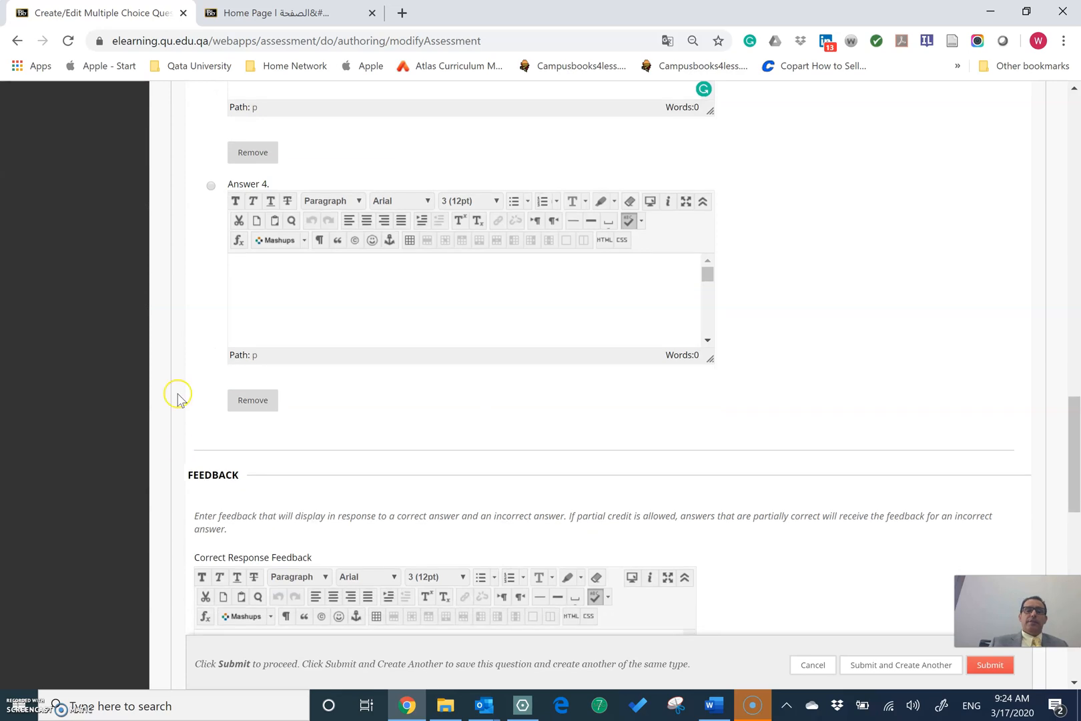
click(271, 297)
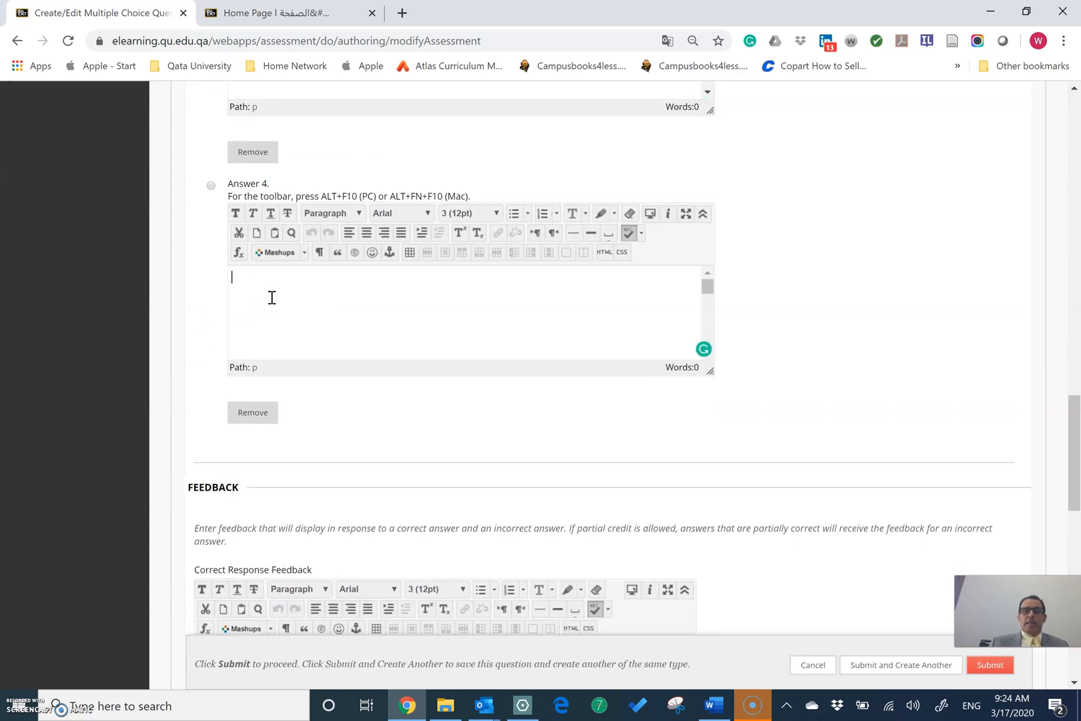
Mark Answer 2, with the value 5, as the correct answer to the question
scroll(467, 334, up, 13)
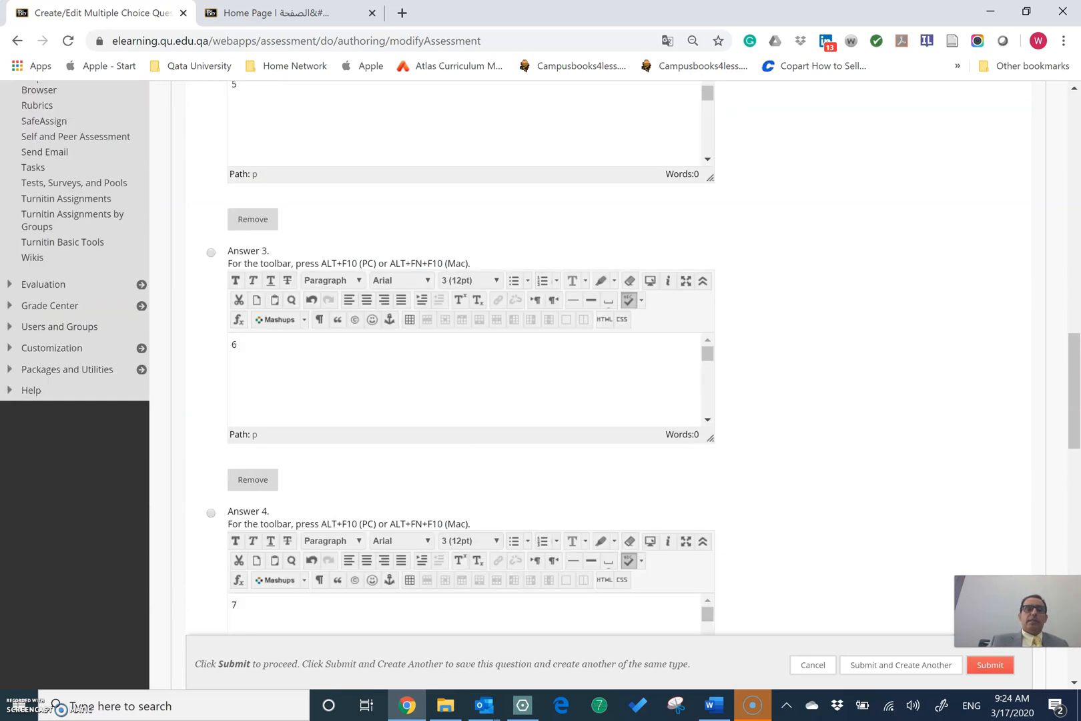
scroll(467, 334, up, 3)
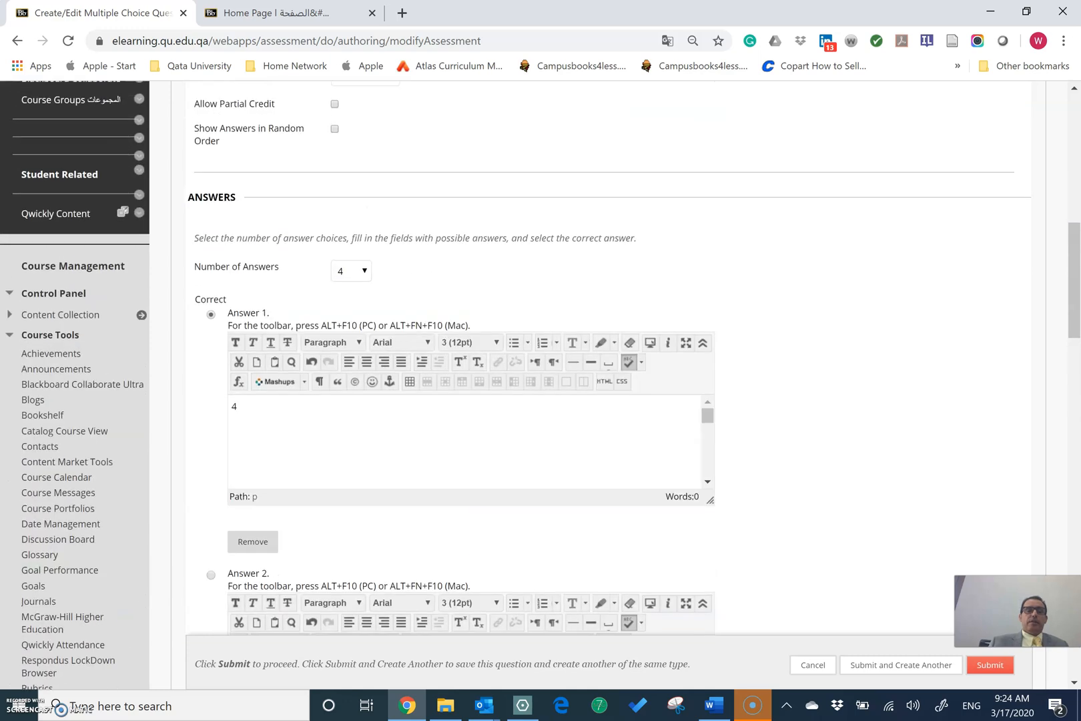
scroll(467, 334, down, 3)
scroll(467, 381, down, 1)
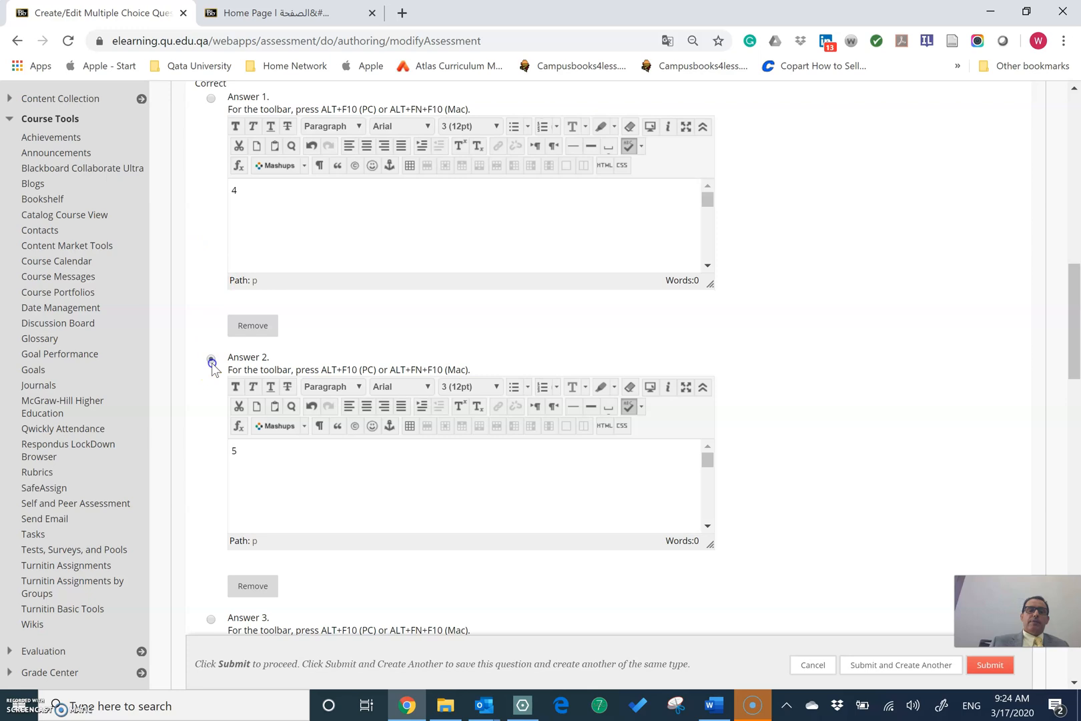
scroll(212, 369, up, 2)
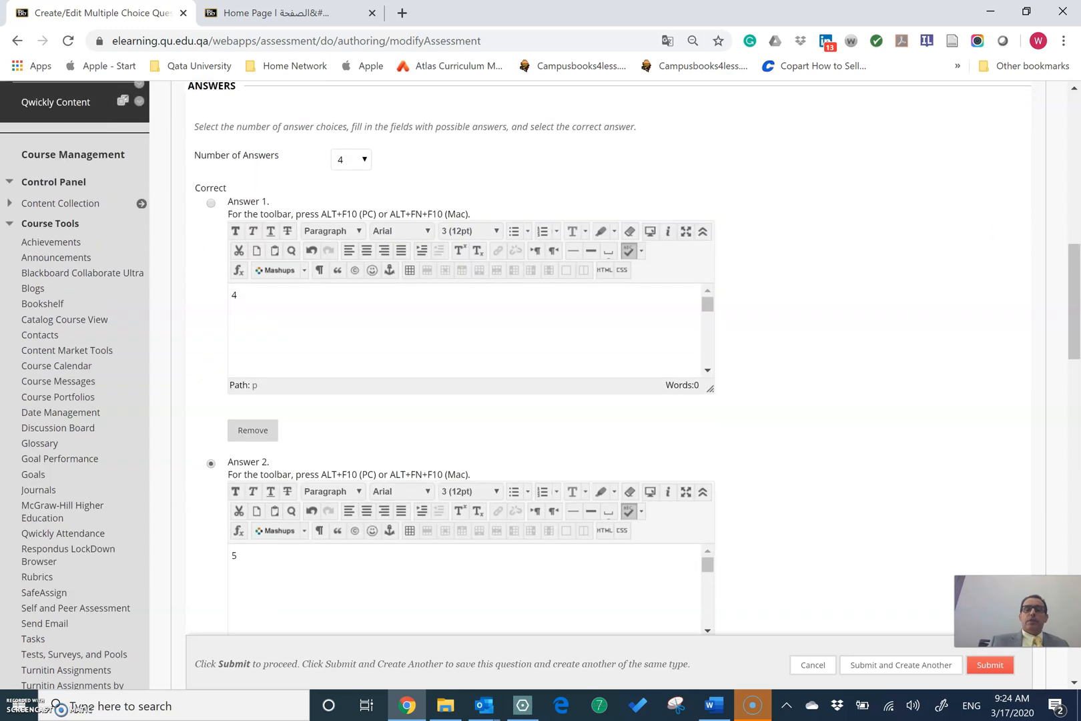
Review the remaining answers, feedback and categories sections, and submit the multiple choice question to the test canvas
scroll(467, 361, down, 9)
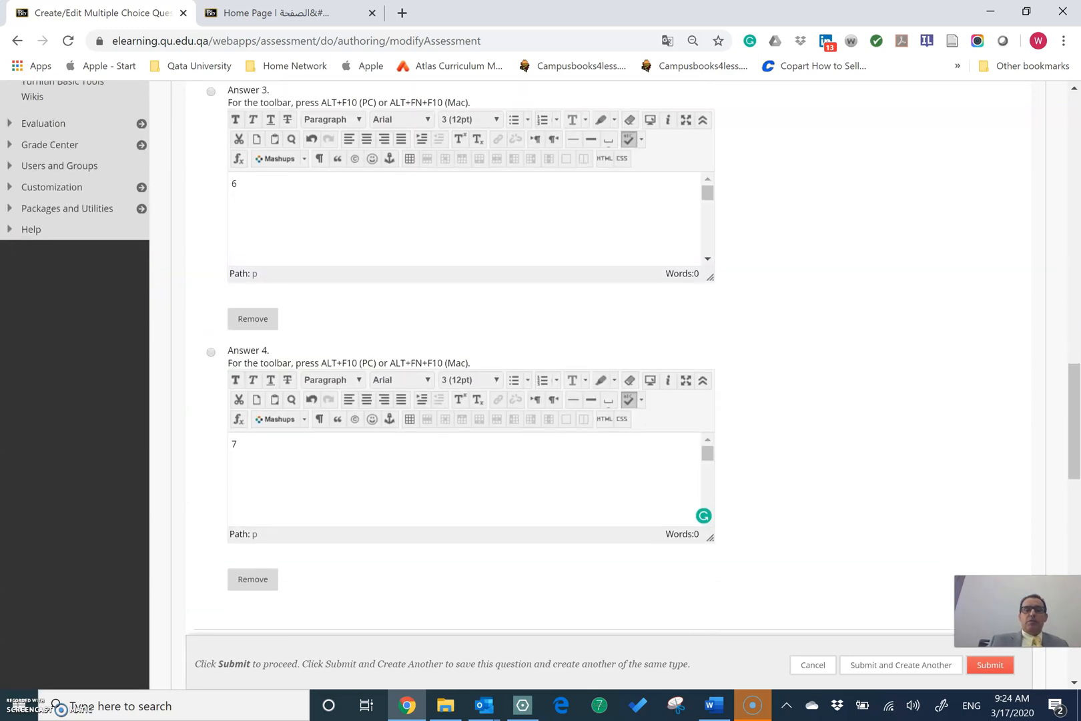
scroll(620, 355, down, 5)
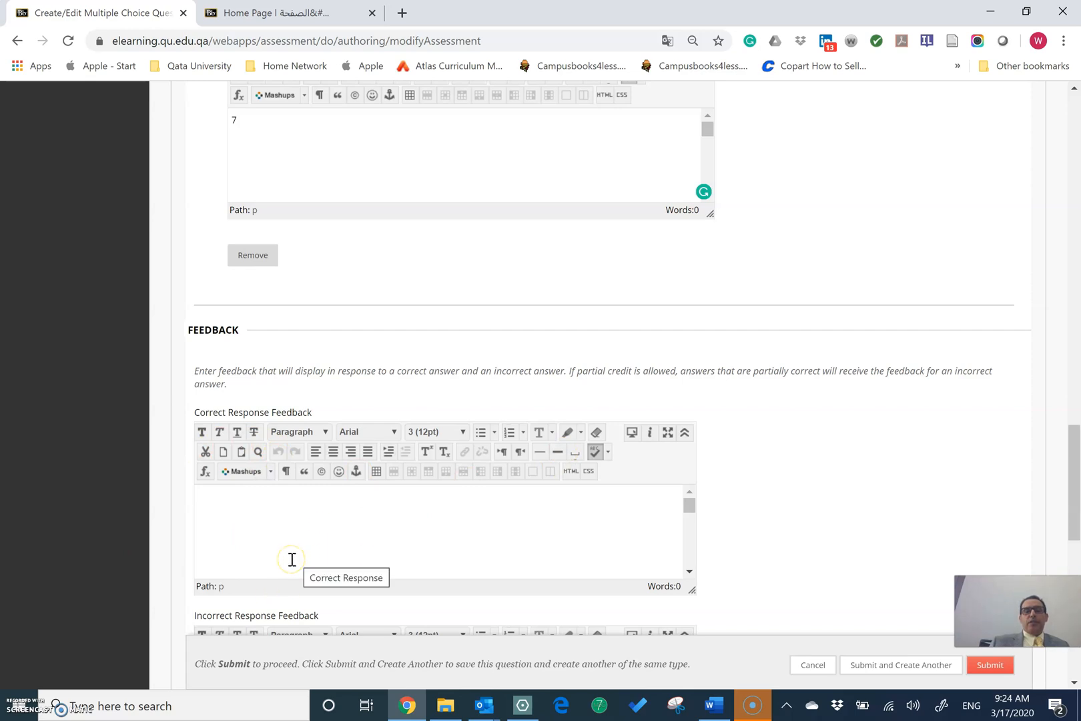
scroll(292, 560, down, 5)
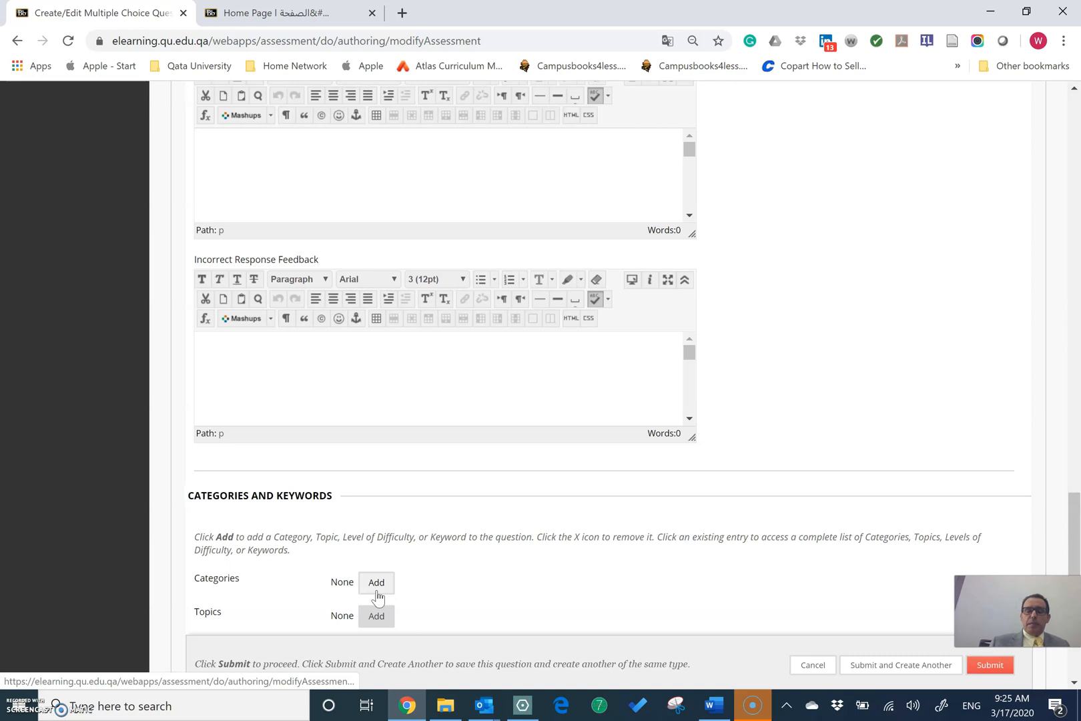
click(988, 665)
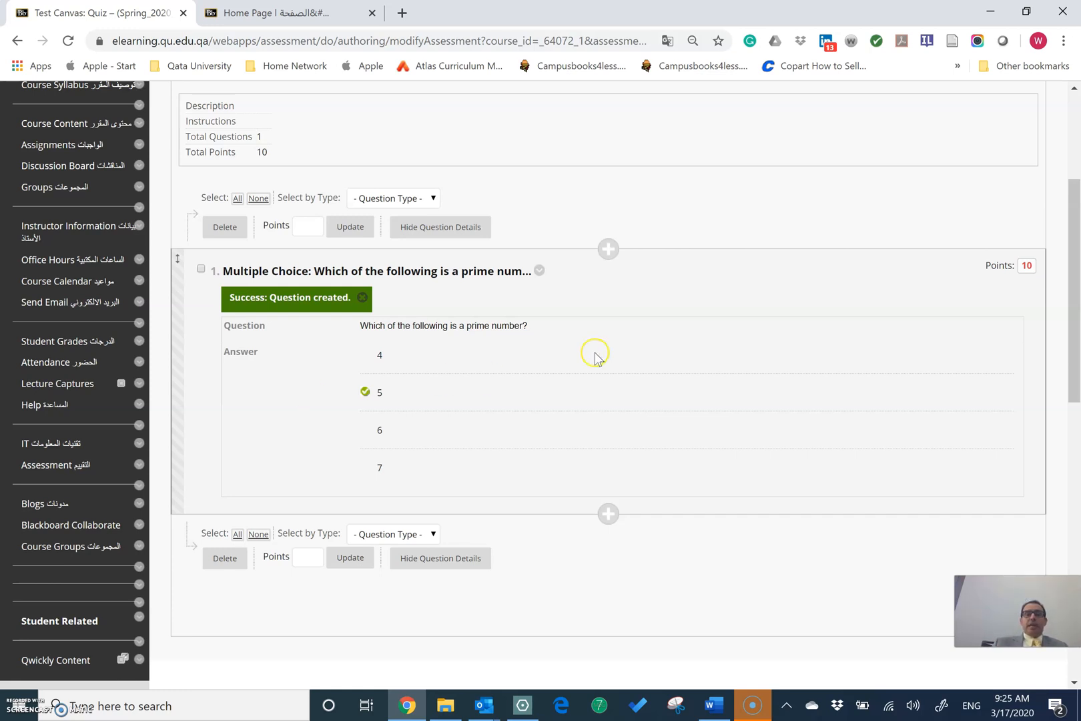
Edit the prime number question to use Lowercase Letters (a, b, c) for answer numbering, and submit the change
click(538, 273)
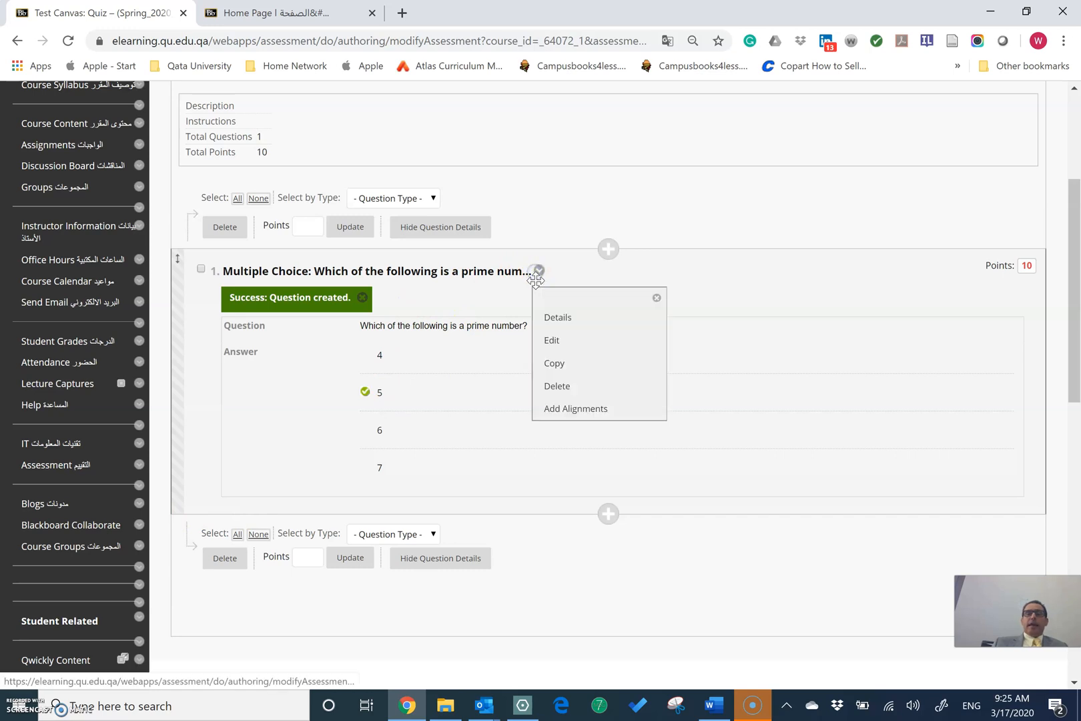
click(553, 341)
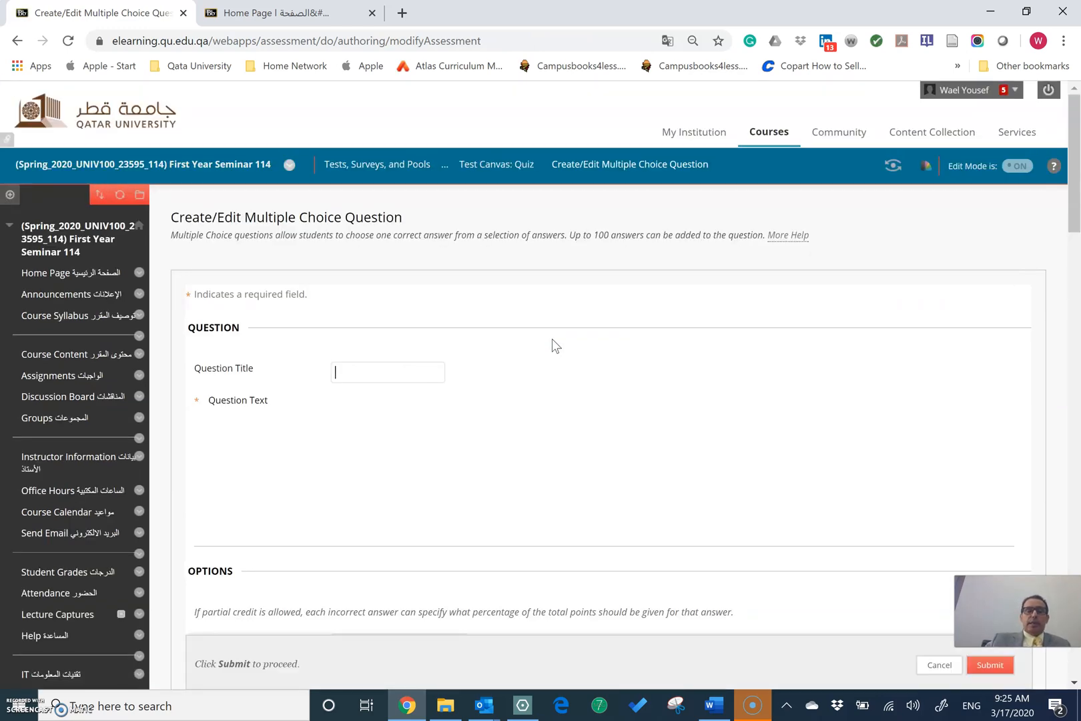
scroll(553, 341, down, 6)
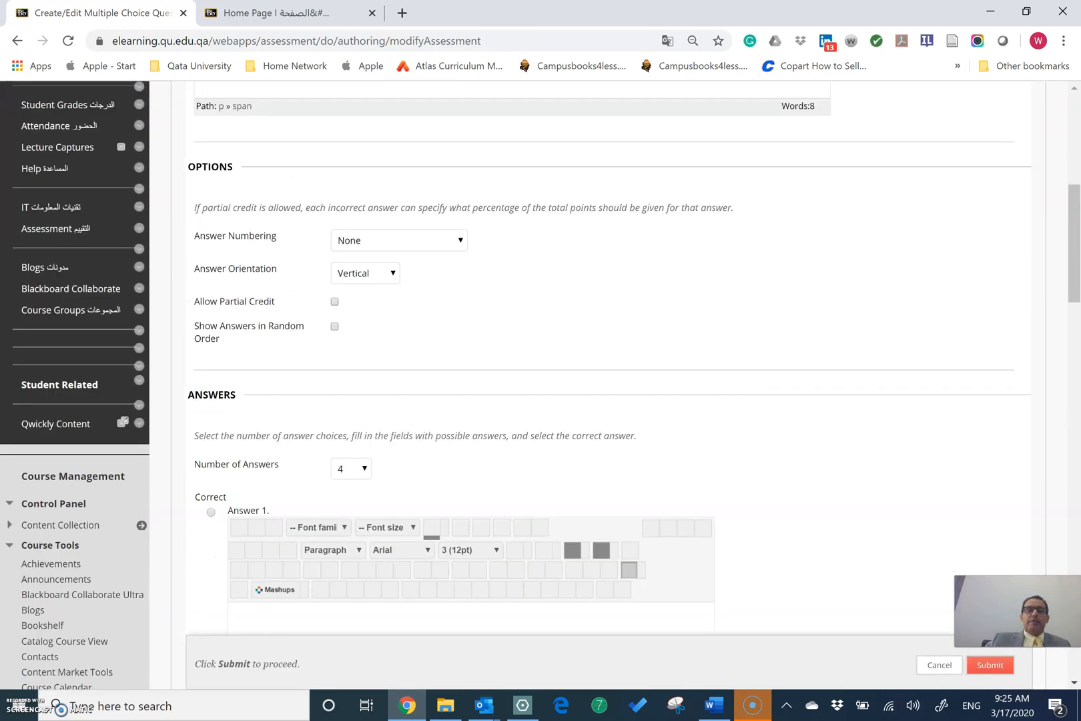
scroll(552, 385, down, 1)
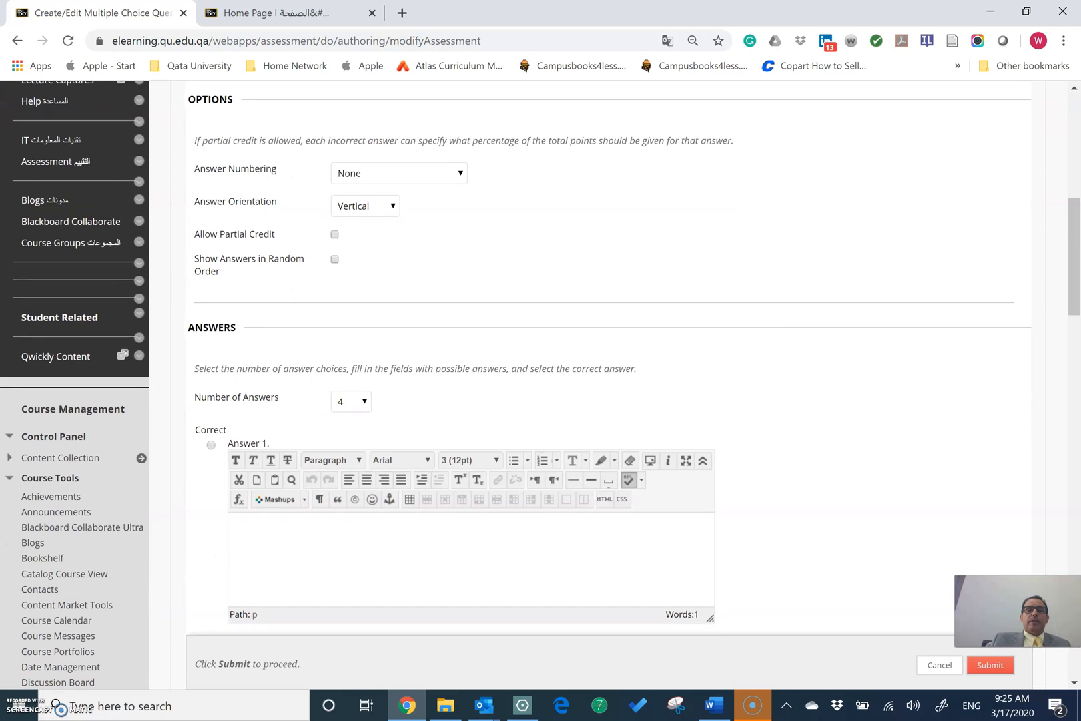
click(462, 172)
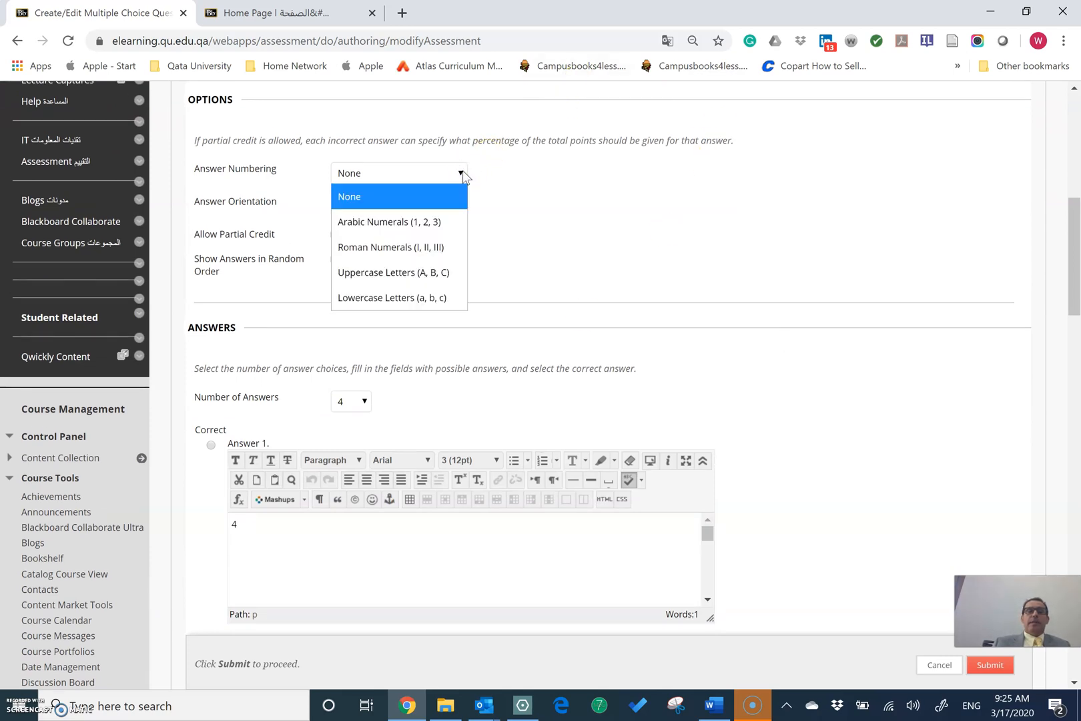
click(435, 300)
scroll(435, 302, down, 12)
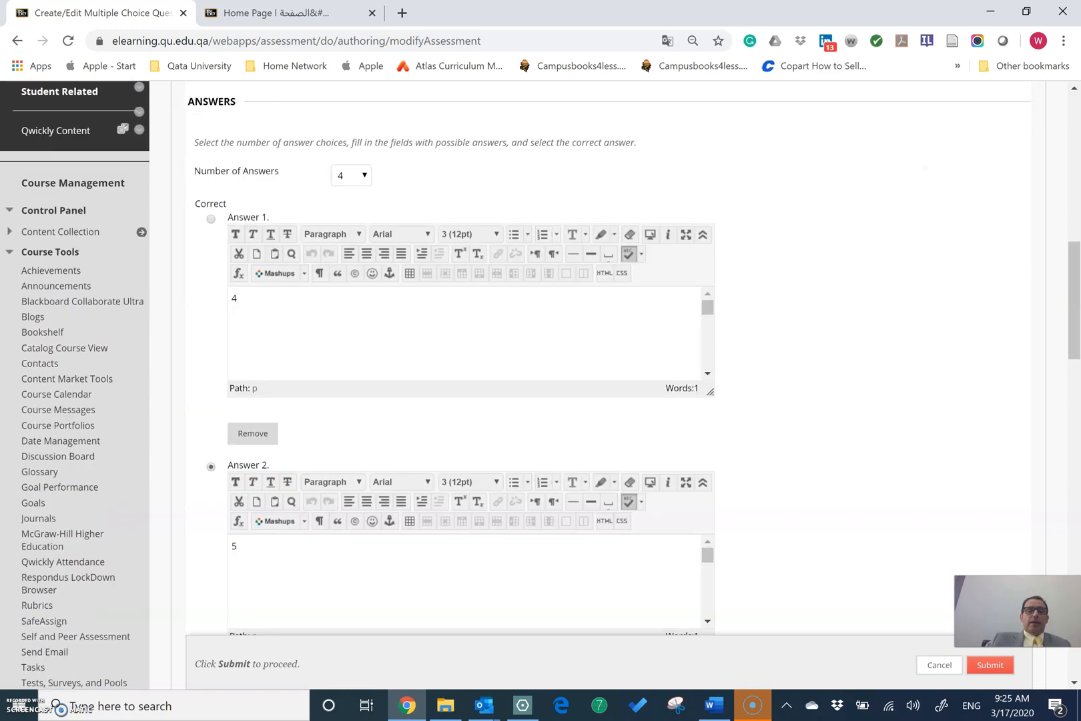
scroll(784, 647, down, 5)
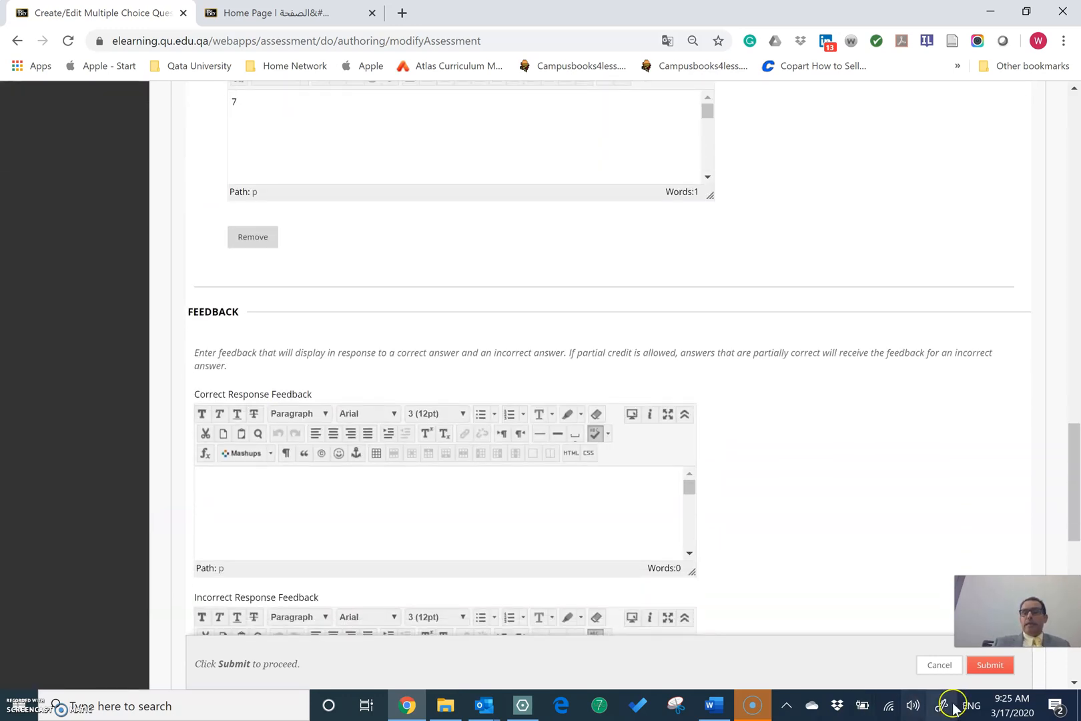
click(992, 665)
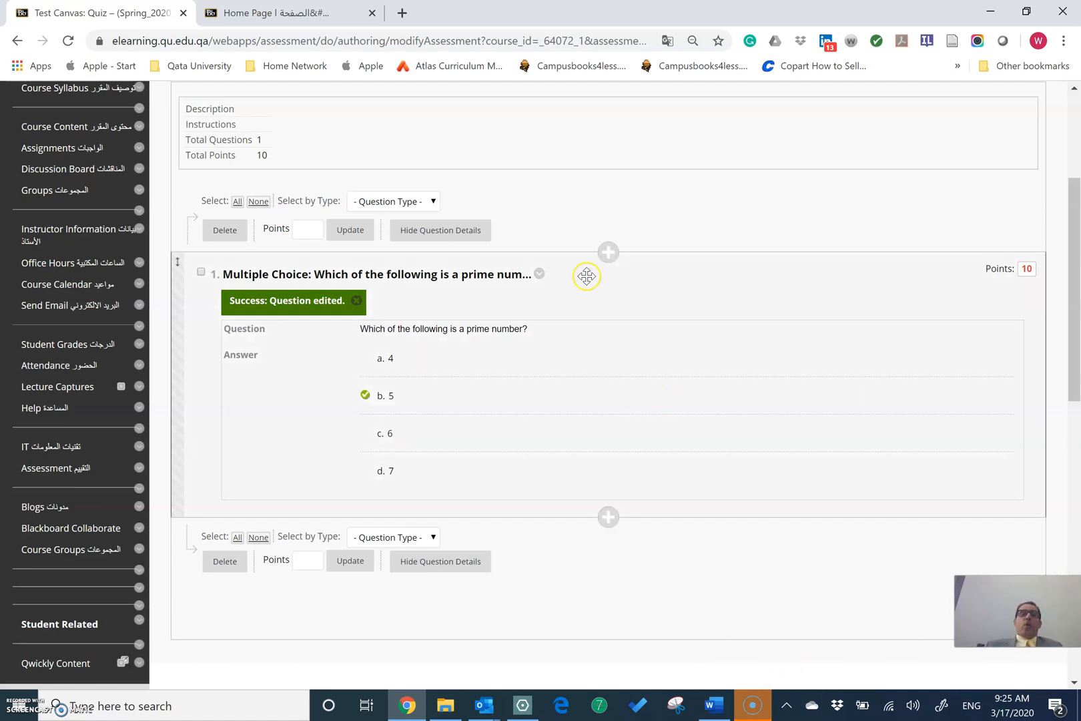
Duplicate the prime number multiple choice question and look over the copy's text, options and answers
click(541, 276)
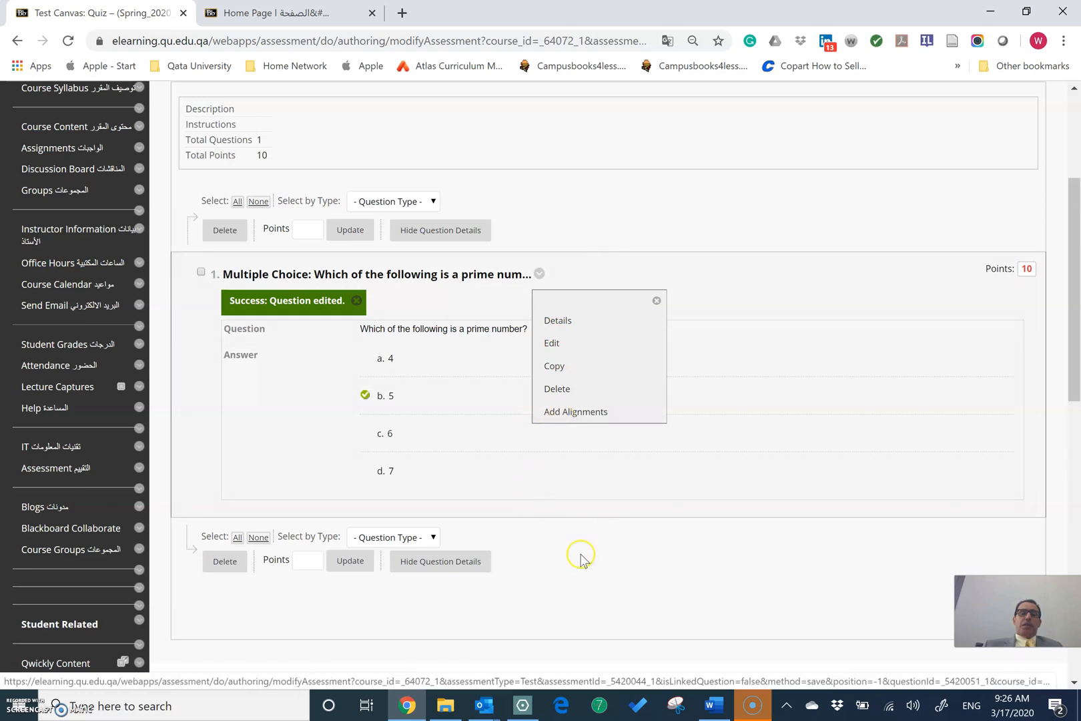
click(554, 366)
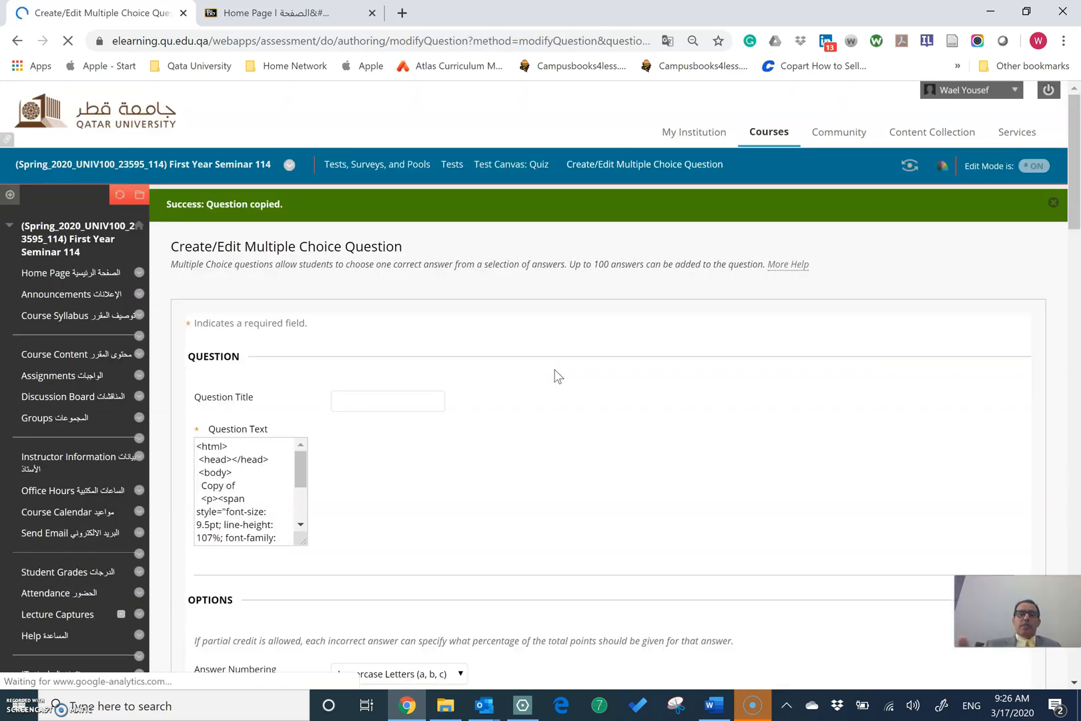
scroll(558, 376, down, 10)
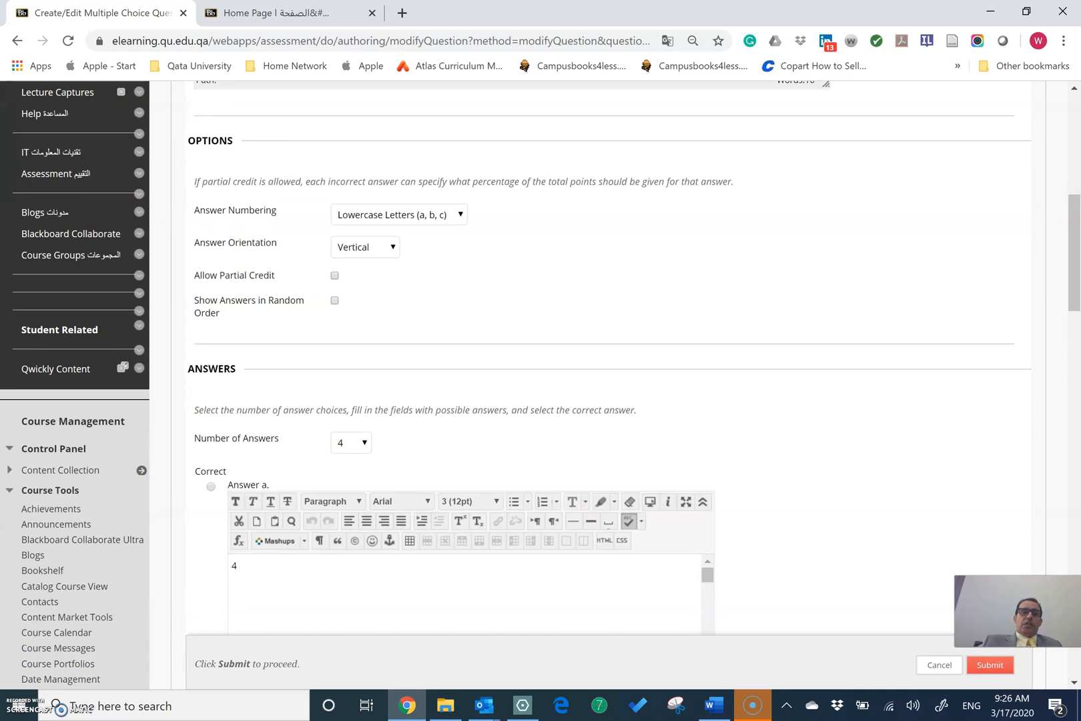
scroll(558, 375, down, 5)
scroll(558, 376, up, 15)
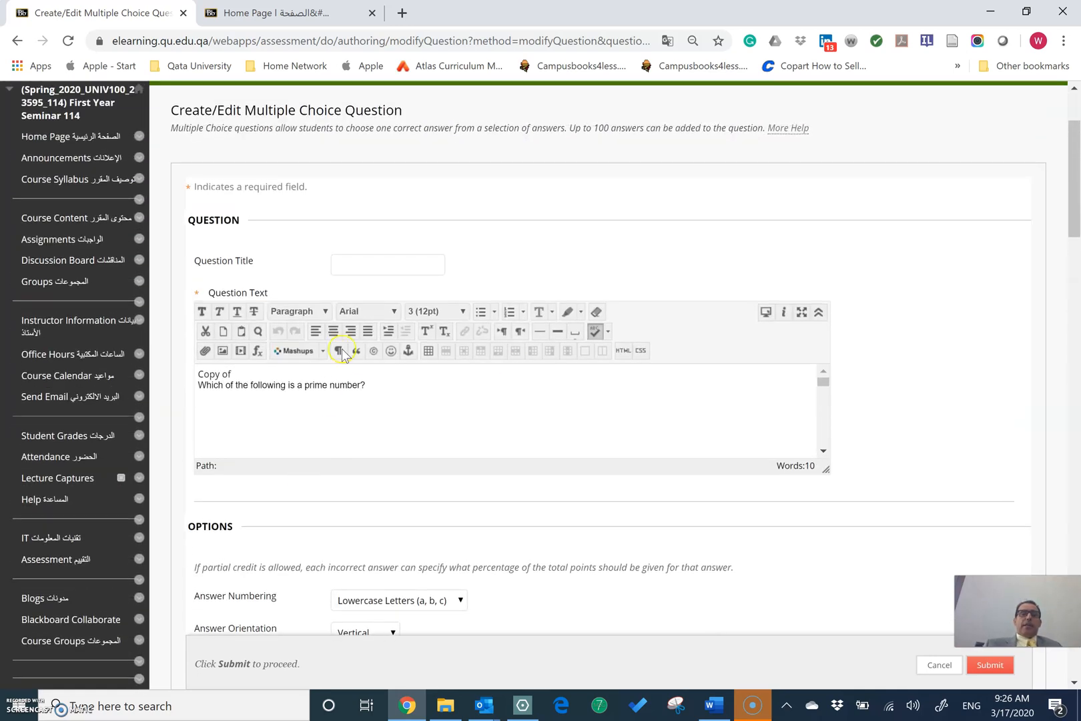
Try to remove the "Copy of" text from the duplicated question, and cancel the edit
click(233, 373)
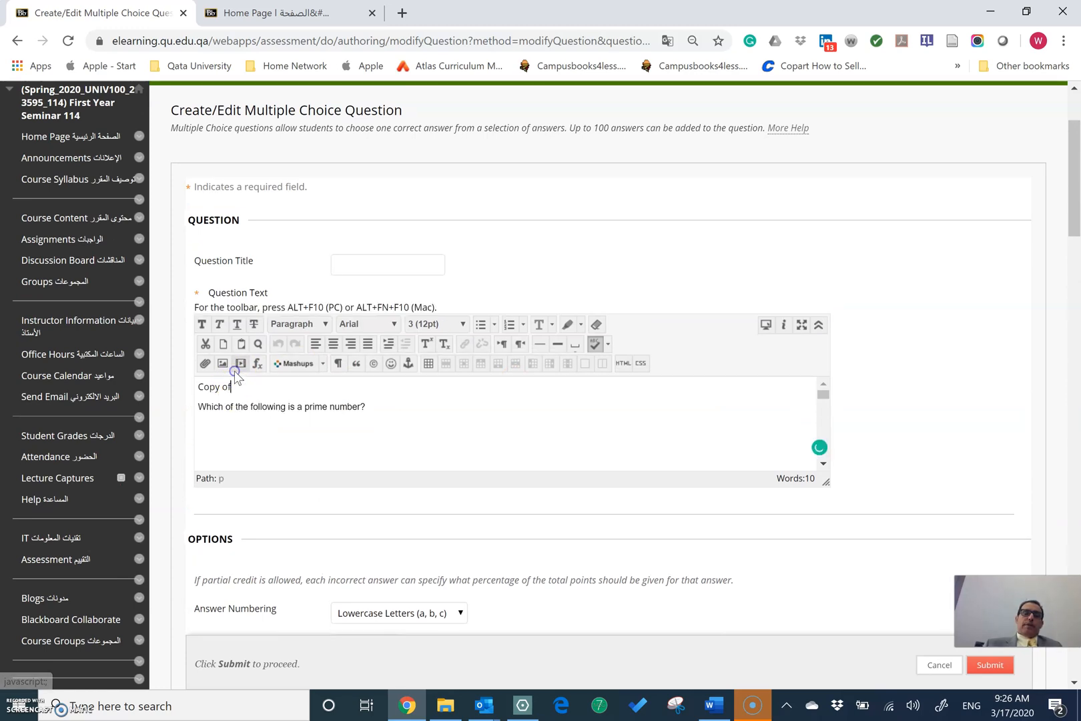
key(BackSpace)
key(BackSpace)
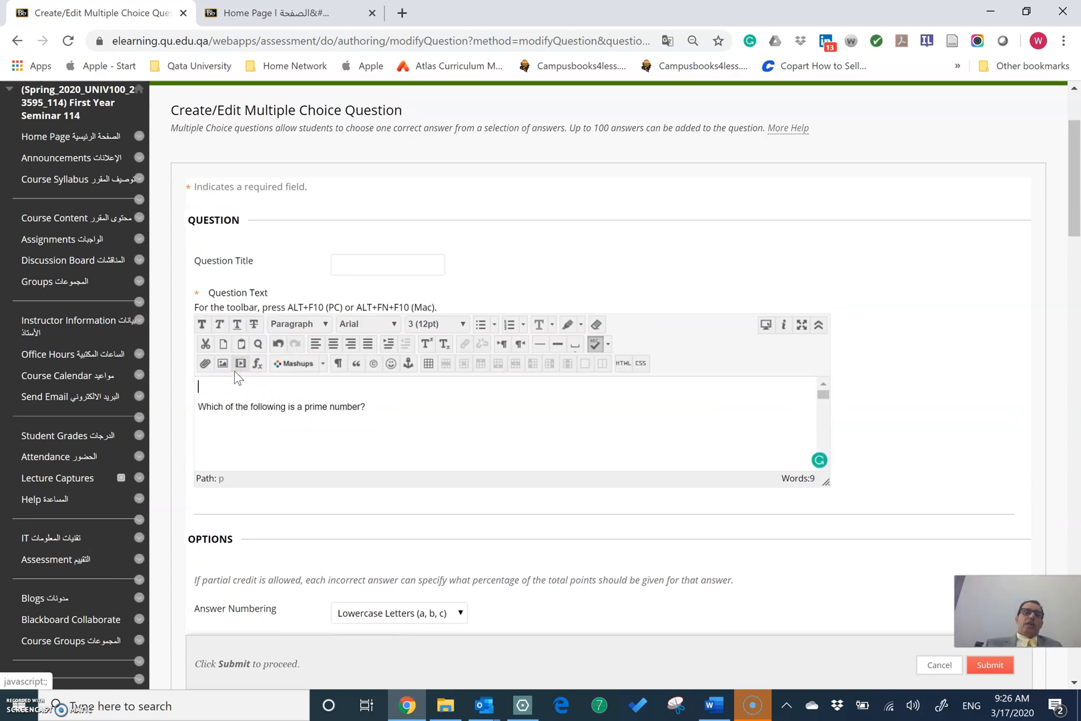
click(202, 404)
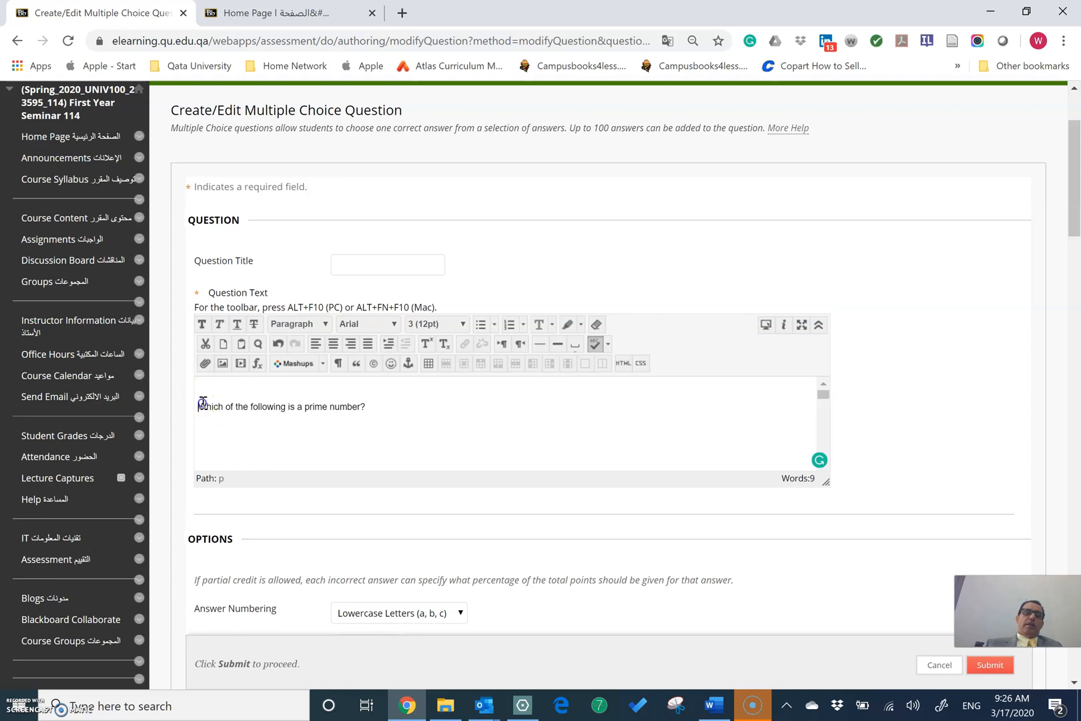
key(BackSpace)
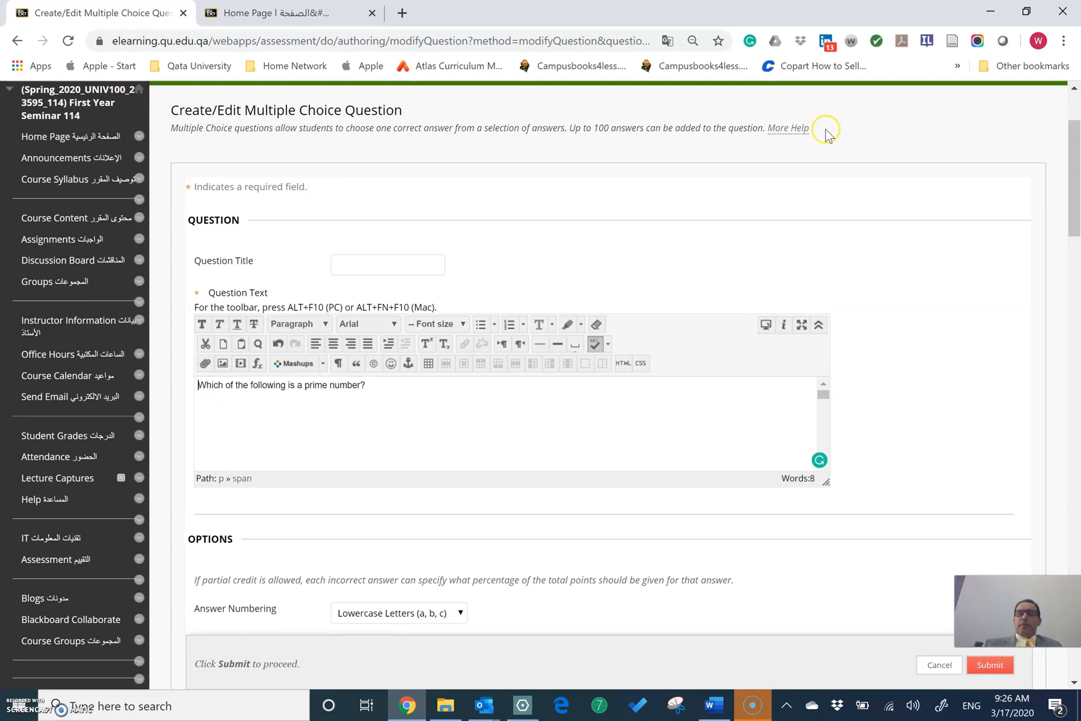
scroll(827, 133, down, 7)
click(925, 675)
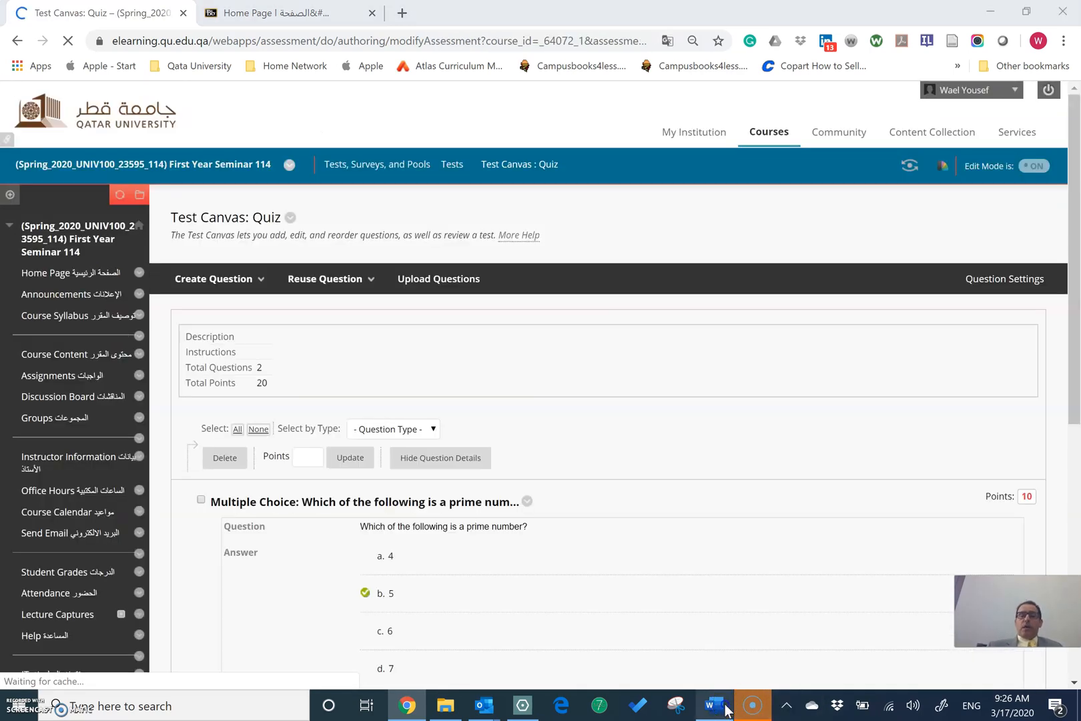
Switch to the Exams sample document in Word and copy the Multiple Answer example's question "Which of the following is a prime number?"
click(727, 709)
scroll(726, 709, down, 5)
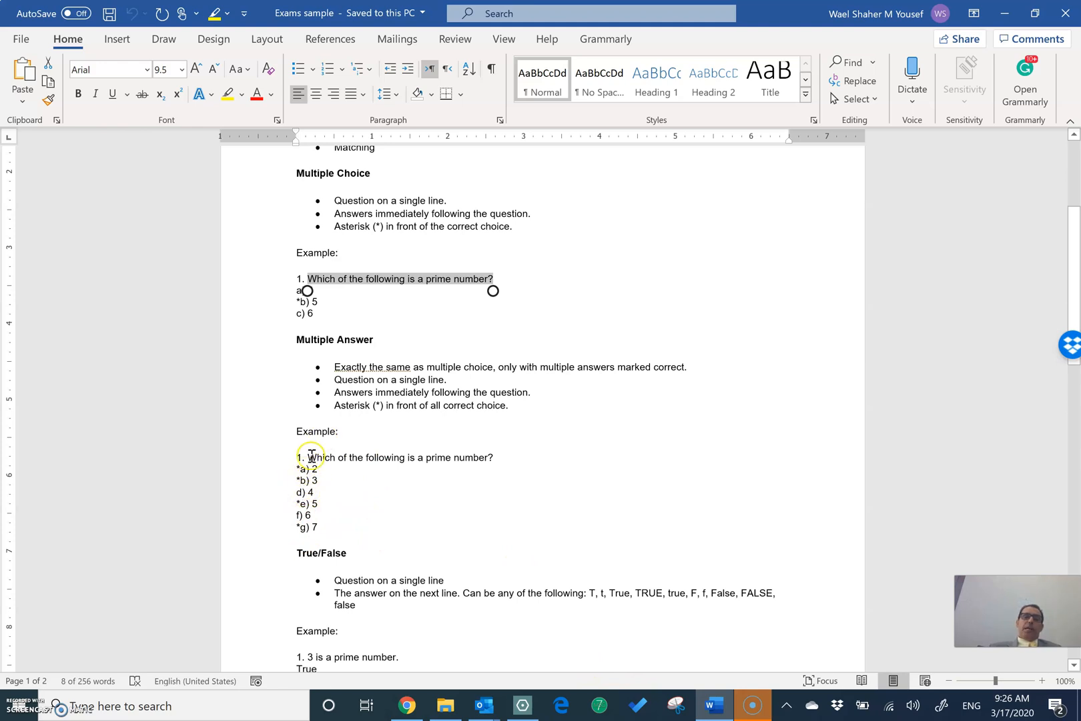
drag(313, 457, 504, 457)
key(ctrl+c)
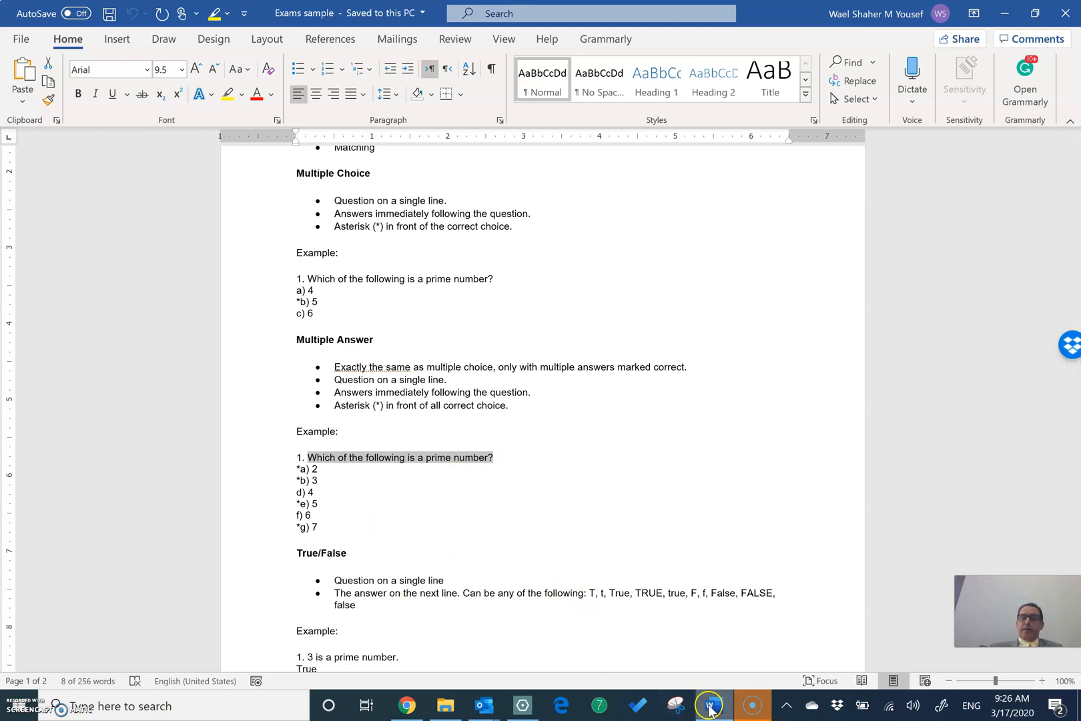
Return to the quiz's test canvas in Chrome, create a Multiple Answer question and paste the copied text as its question
click(409, 706)
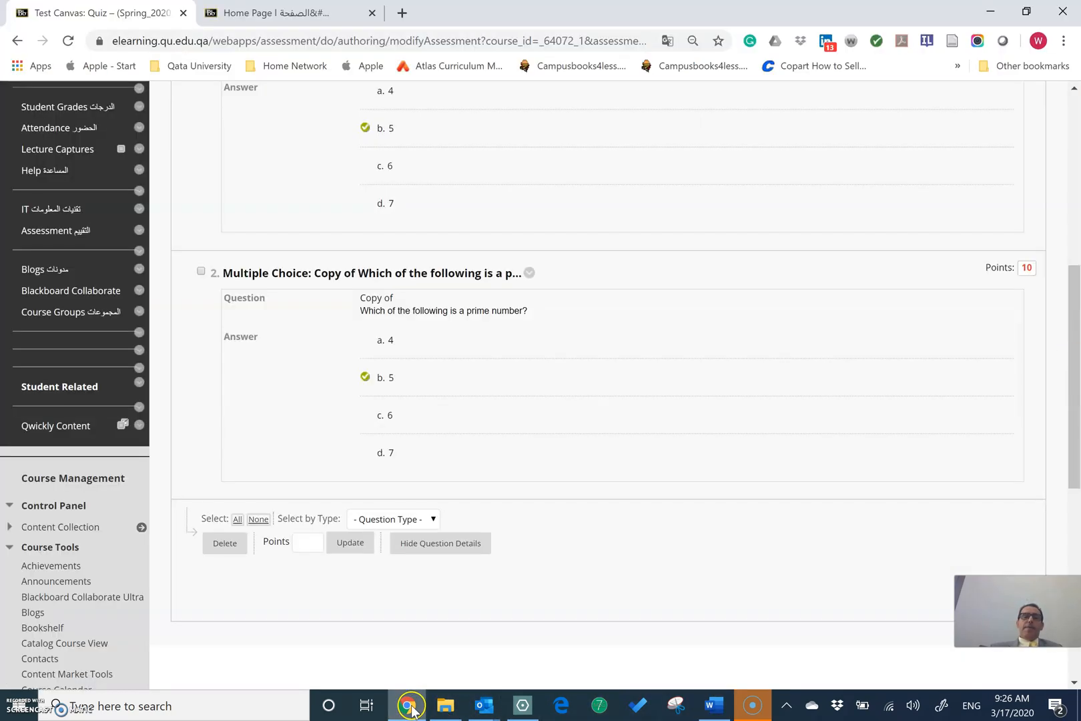
scroll(569, 543, up, 3)
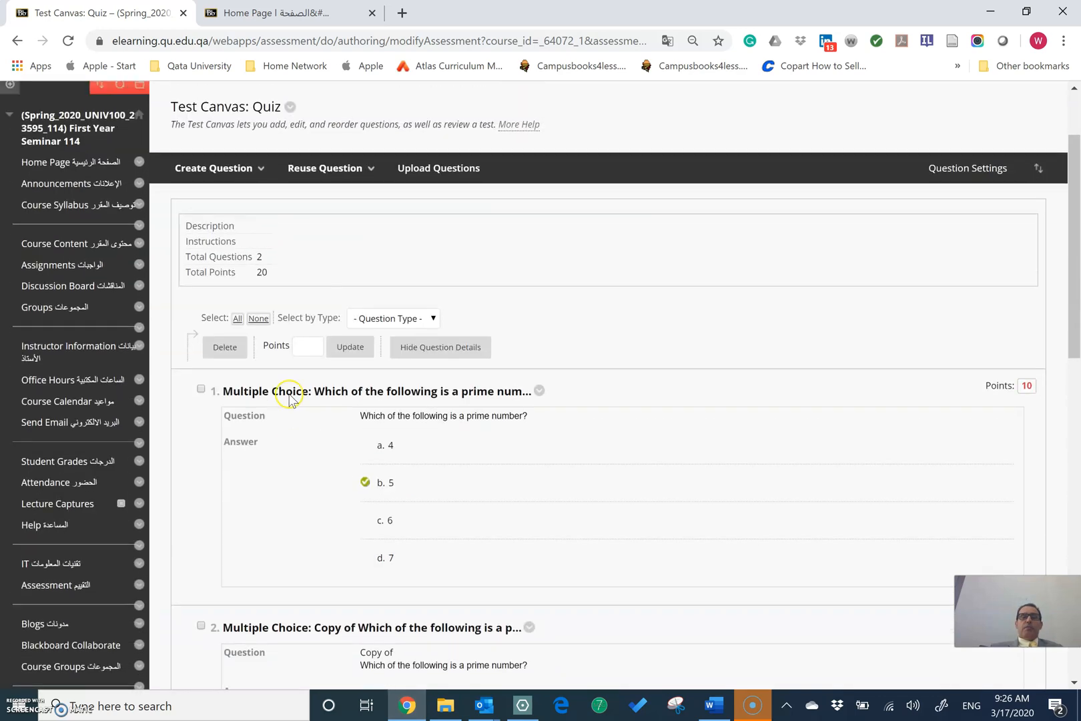
click(226, 178)
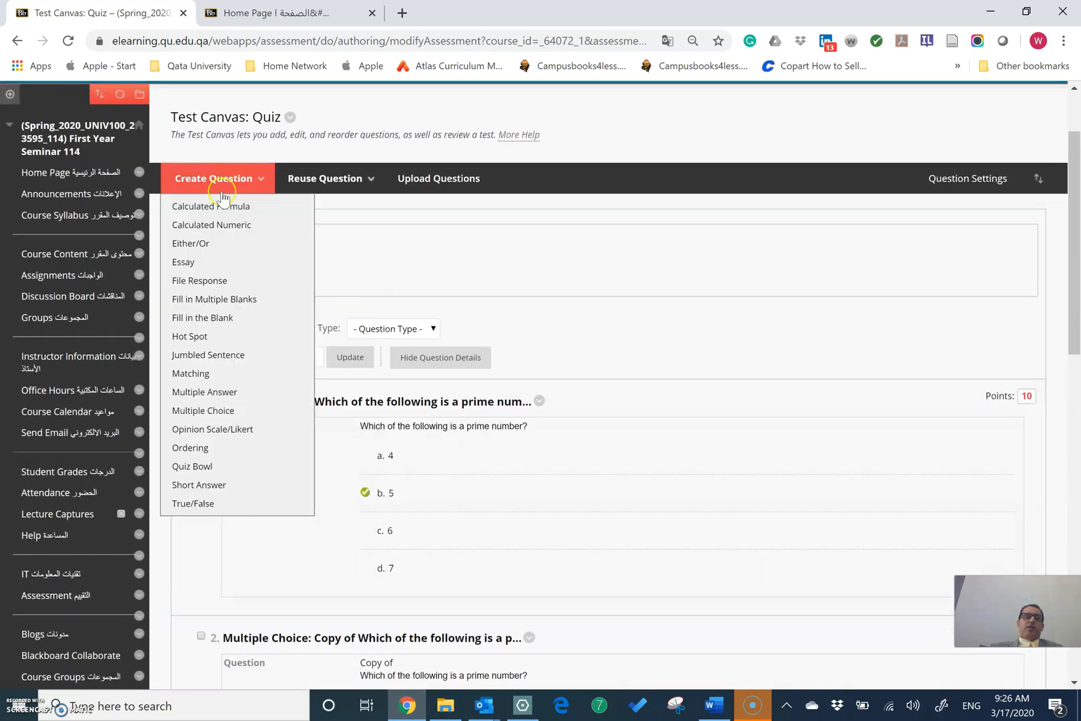
click(223, 392)
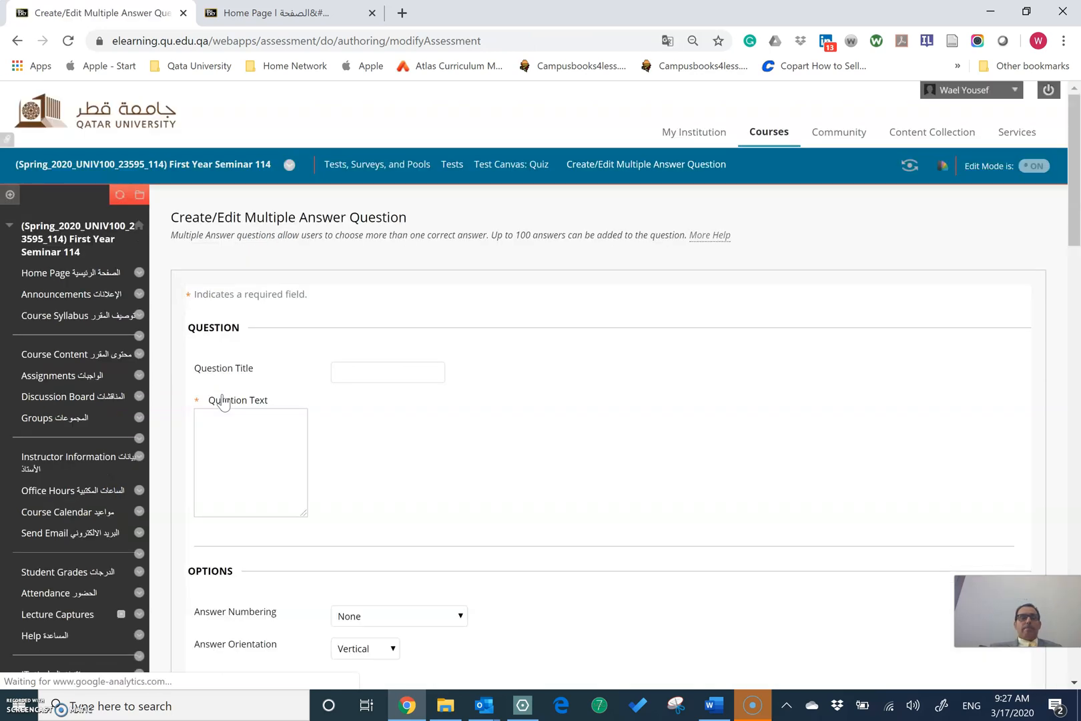
scroll(432, 589, down, 4)
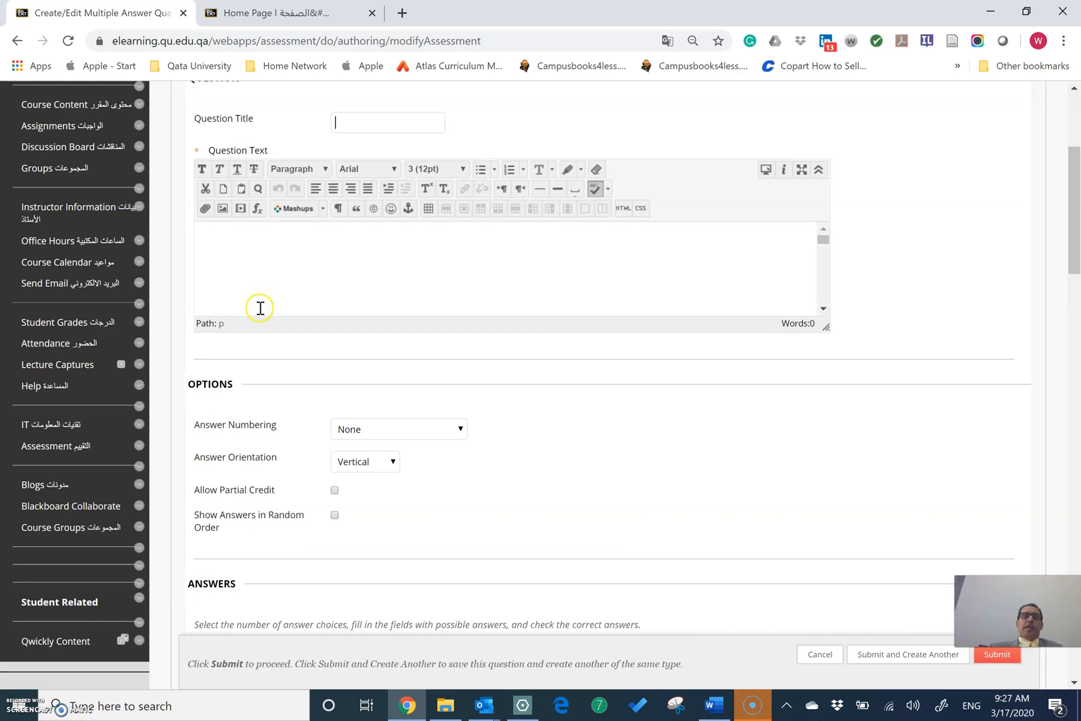
click(245, 273)
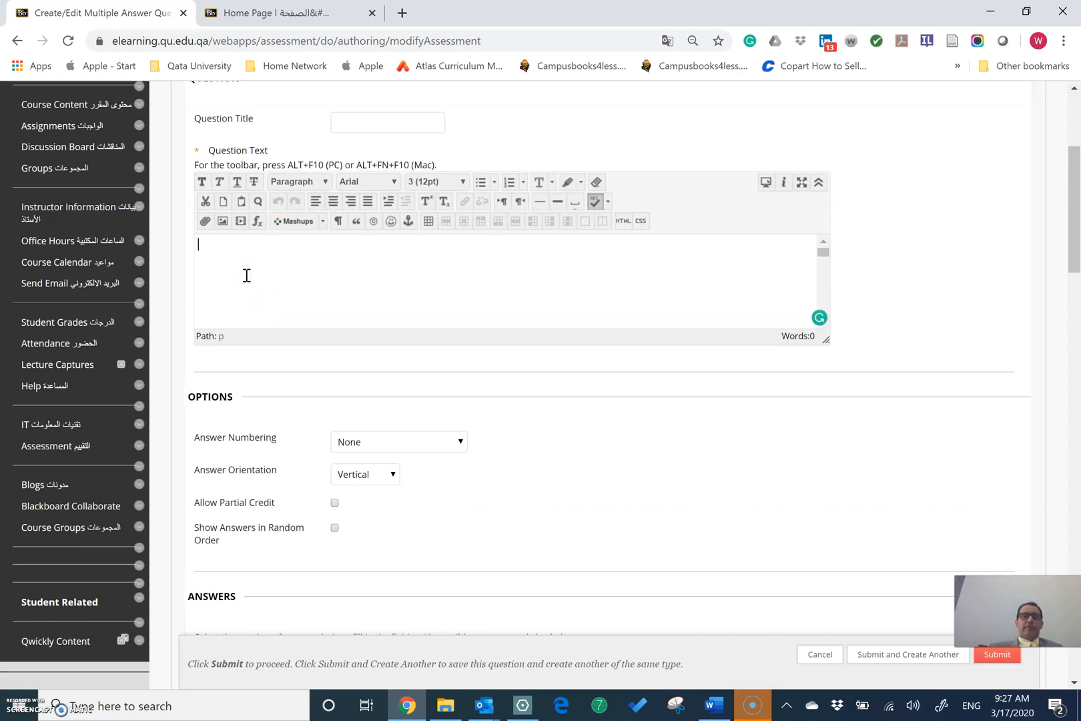
key(ctrl+v)
Set the multiple answer question's answer numbering to Lowercase Letters (a, b, c)
scroll(541, 385, down, 5)
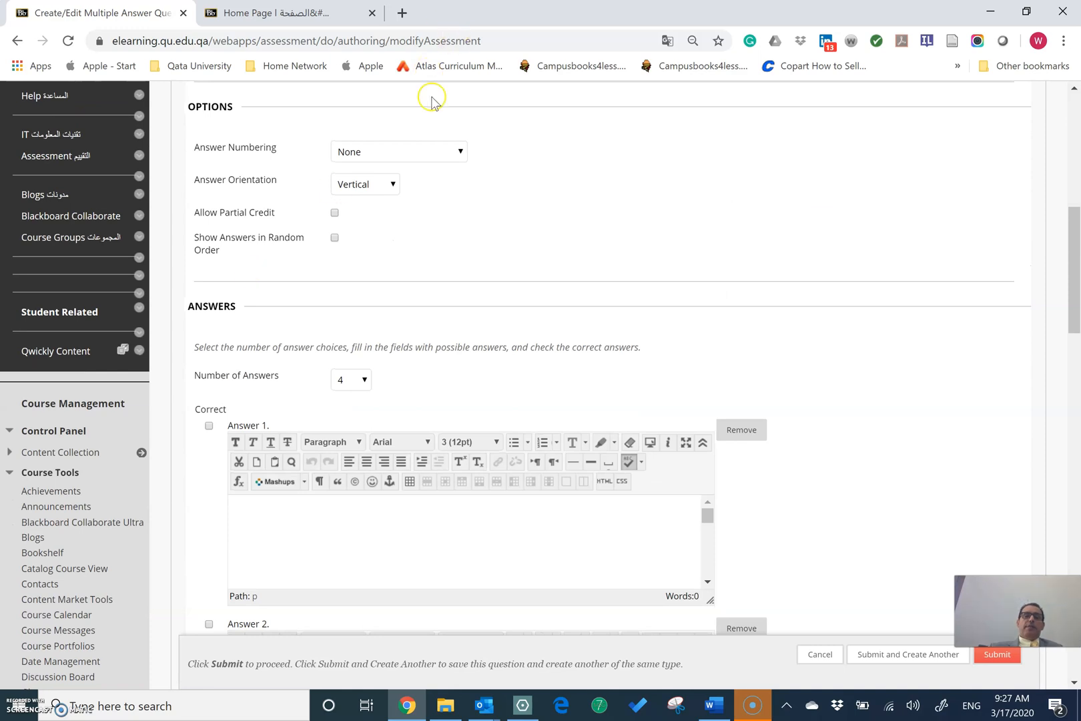
click(440, 149)
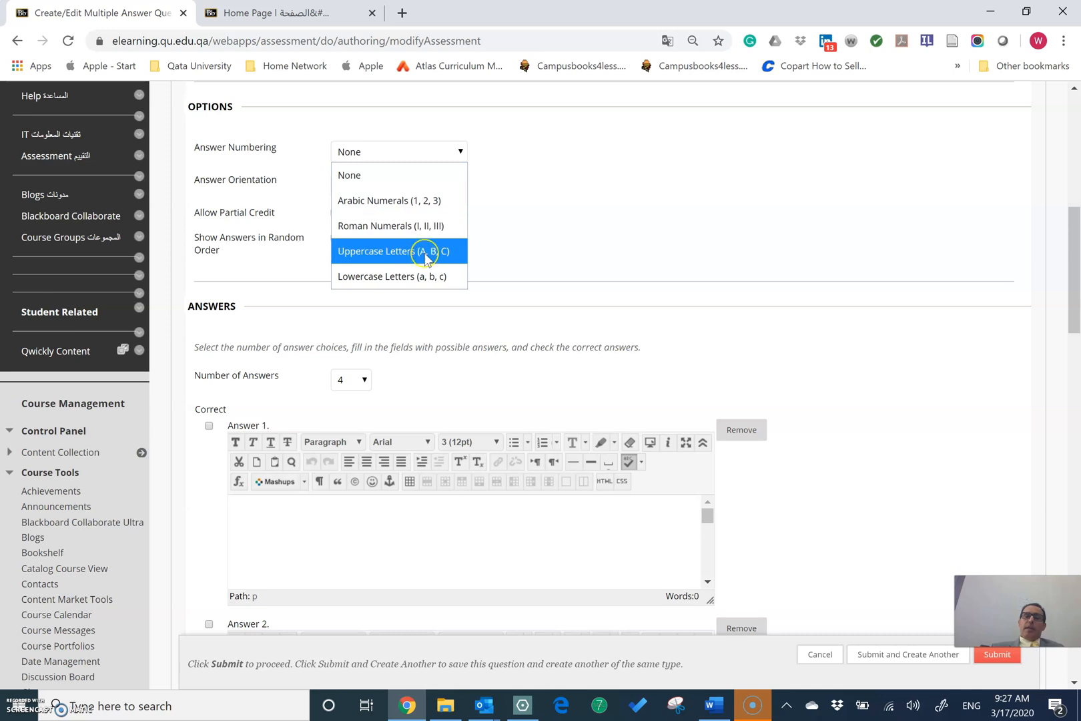
click(421, 277)
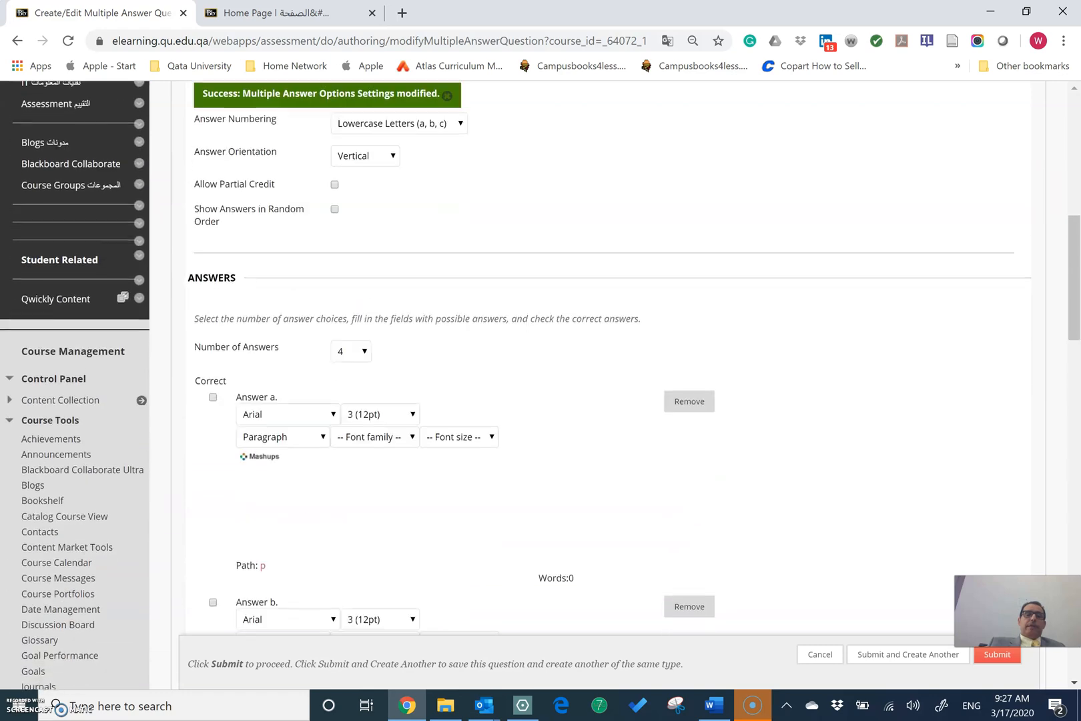
Enter 4 as Answer a and set the number of answers to 6
scroll(540, 360, down, 3)
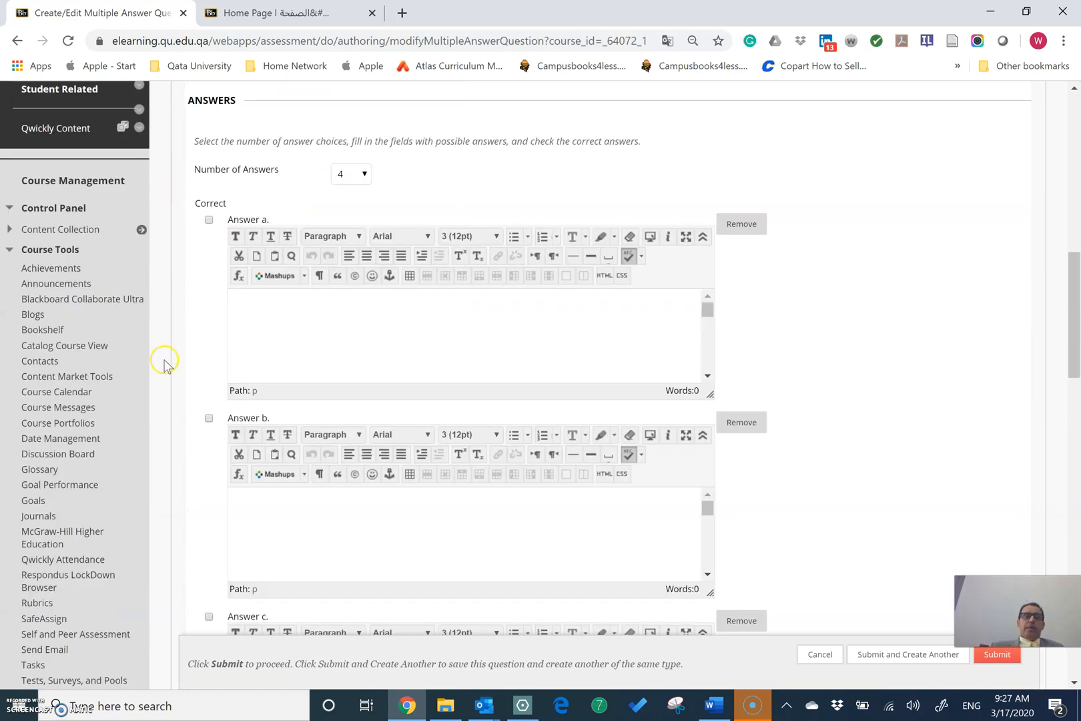
click(345, 308)
text(1)
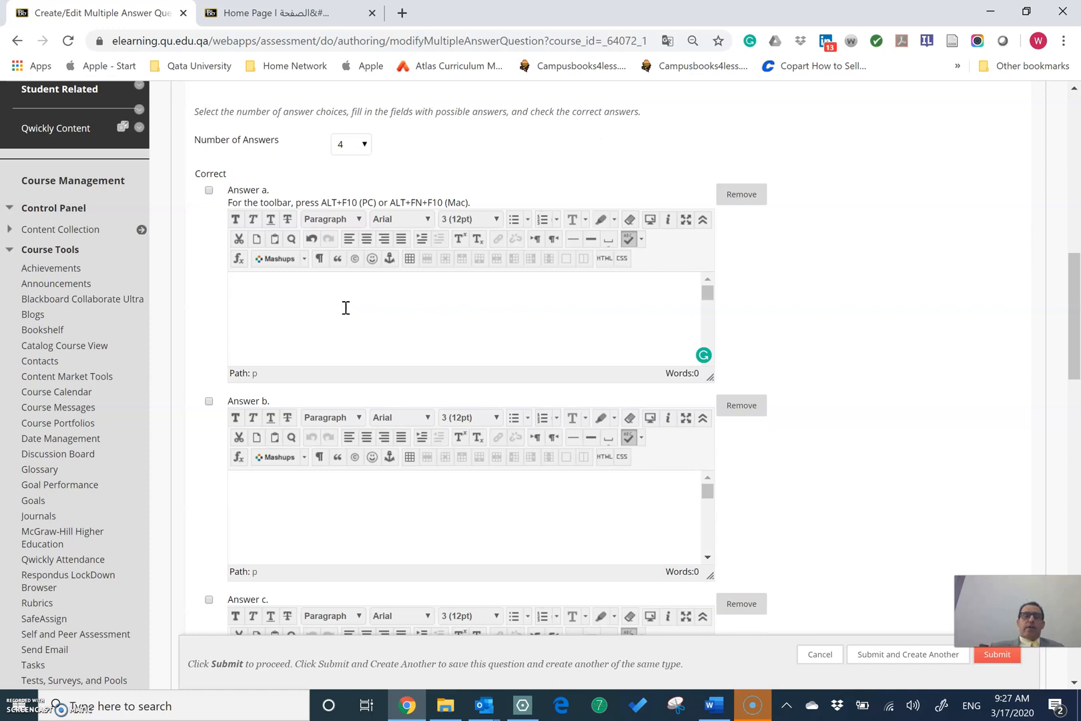
click(363, 145)
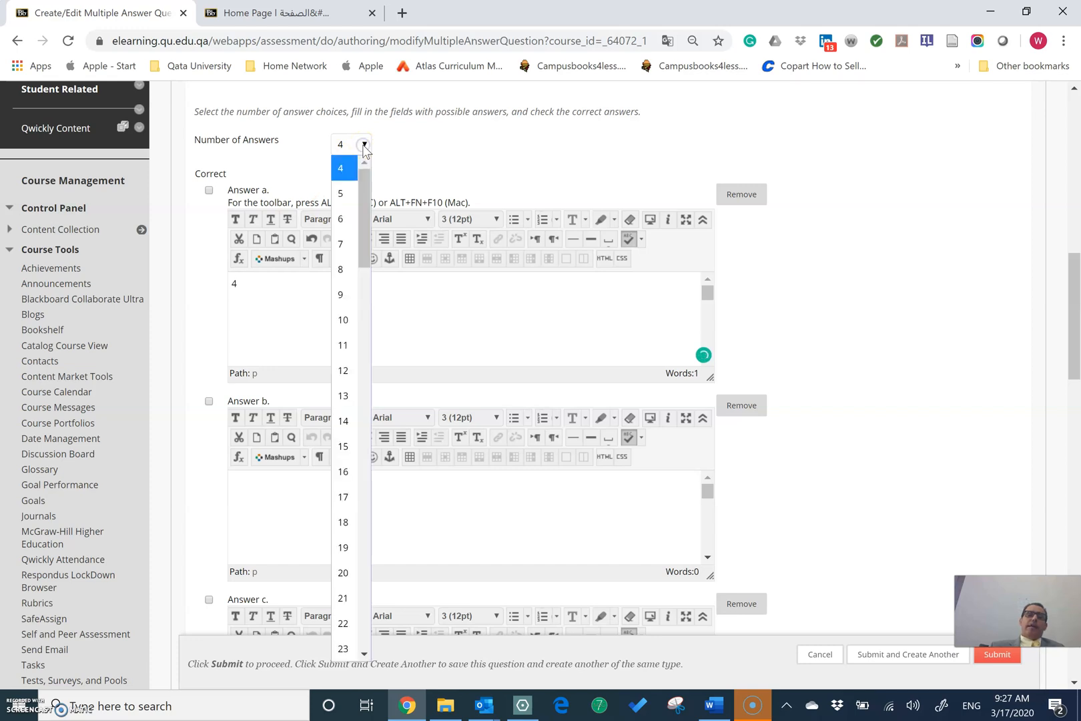
click(343, 220)
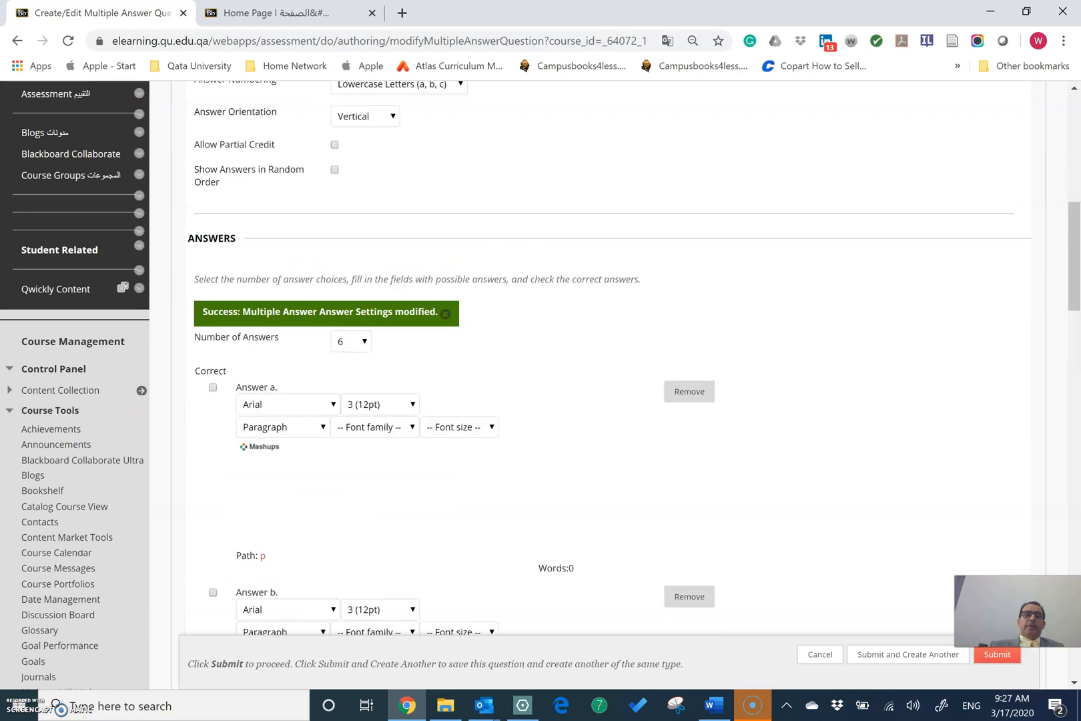
Enter 5 as Answer b and 6 as Answer c
scroll(604, 360, down, 6)
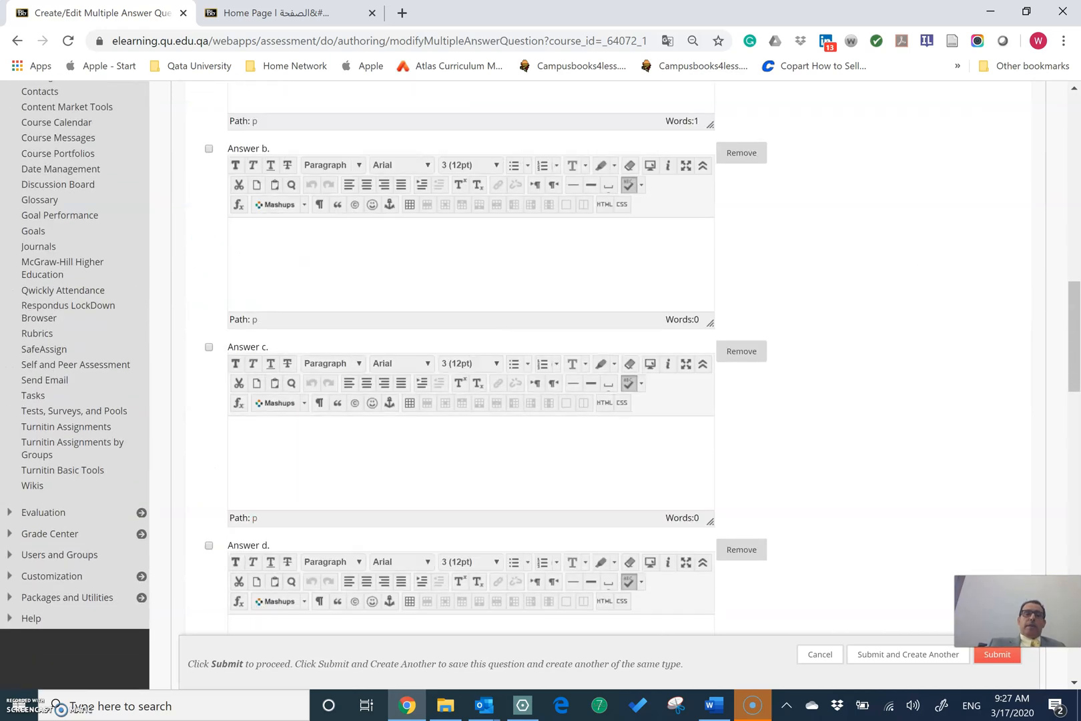
scroll(605, 360, up, 1)
scroll(604, 360, up, 4)
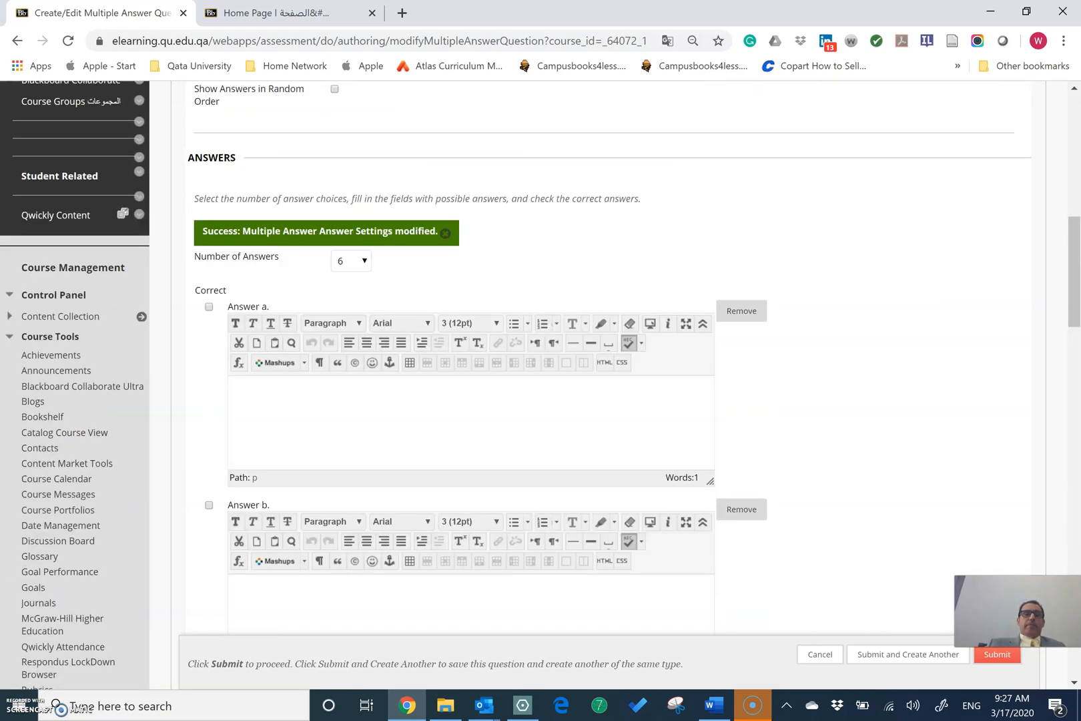
click(281, 558)
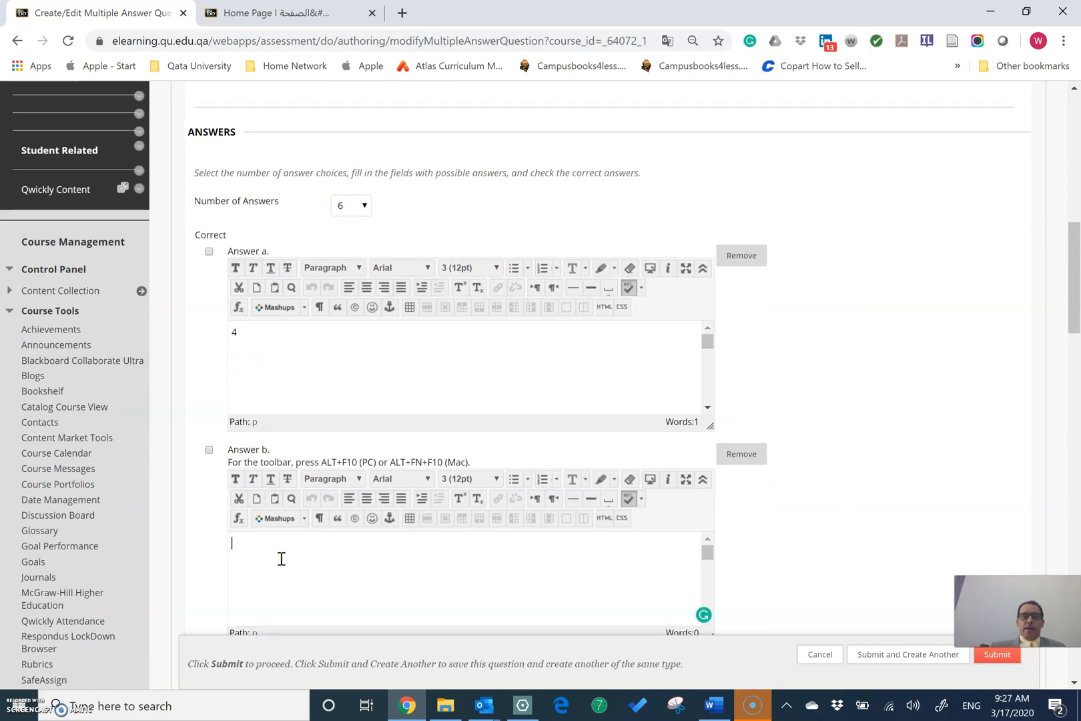
scroll(281, 558, down, 6)
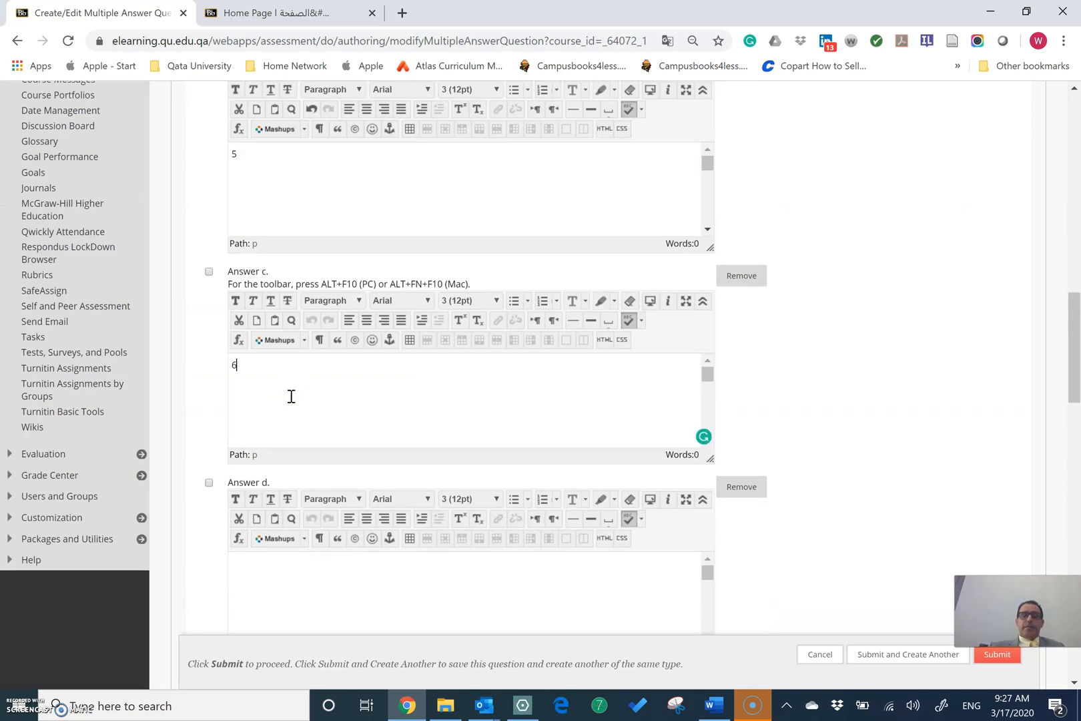
Enter 7 as Answer d, 8 as Answer e and 9 as Answer f
scroll(291, 397, down, 3)
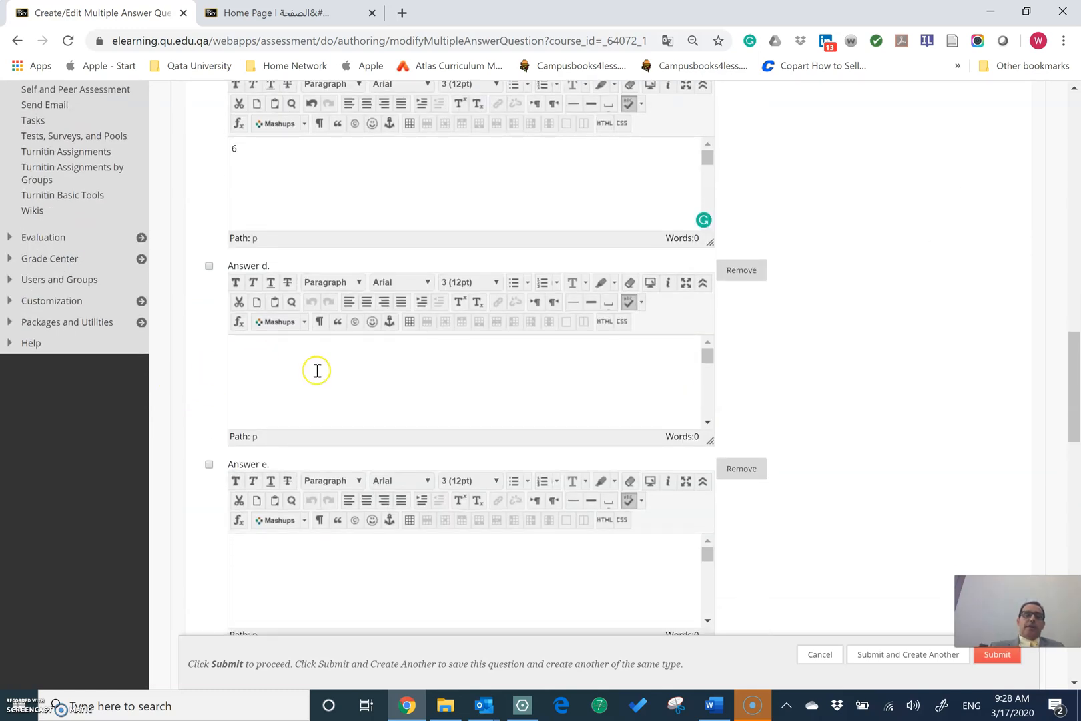
click(317, 370)
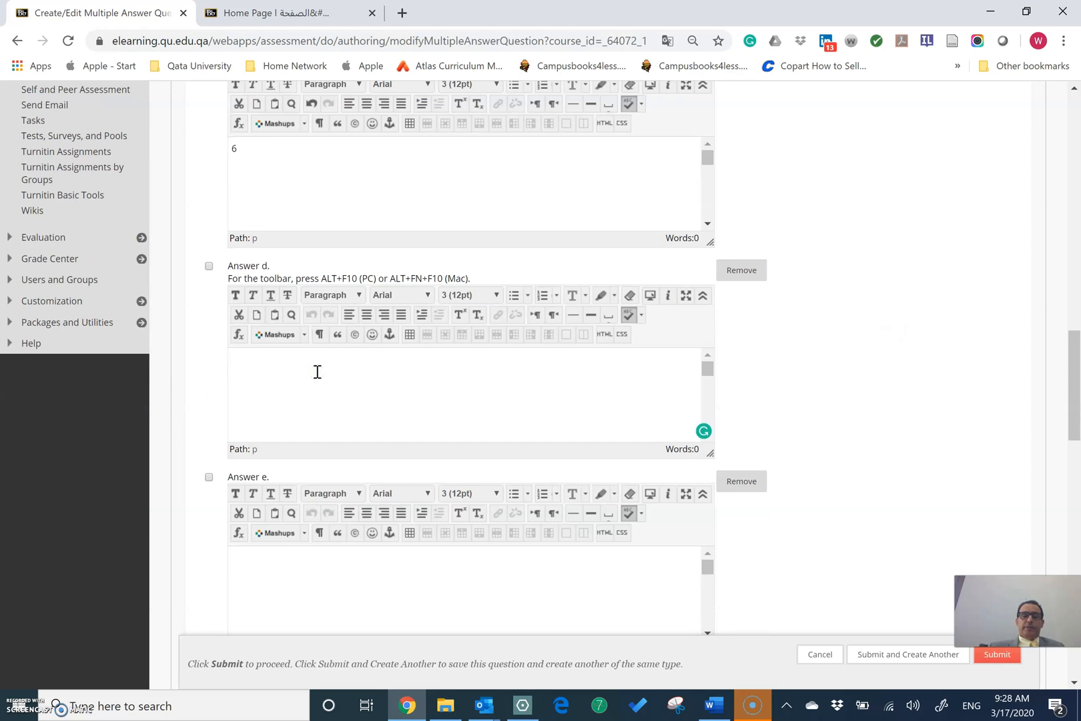
scroll(317, 372, down, 3)
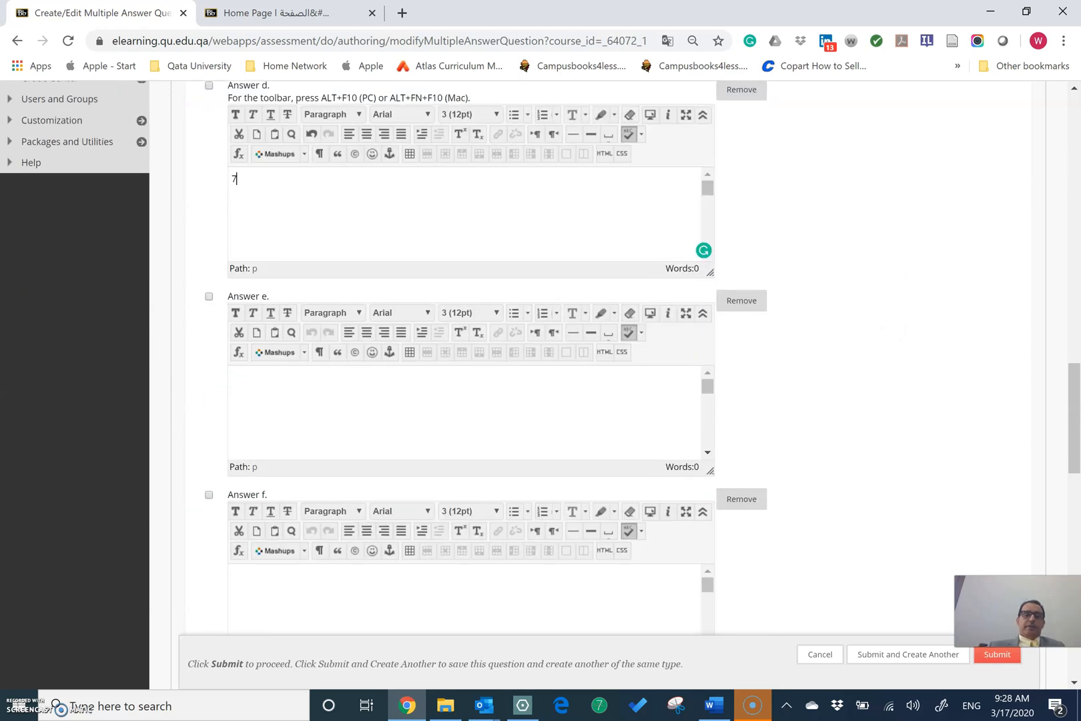
click(312, 399)
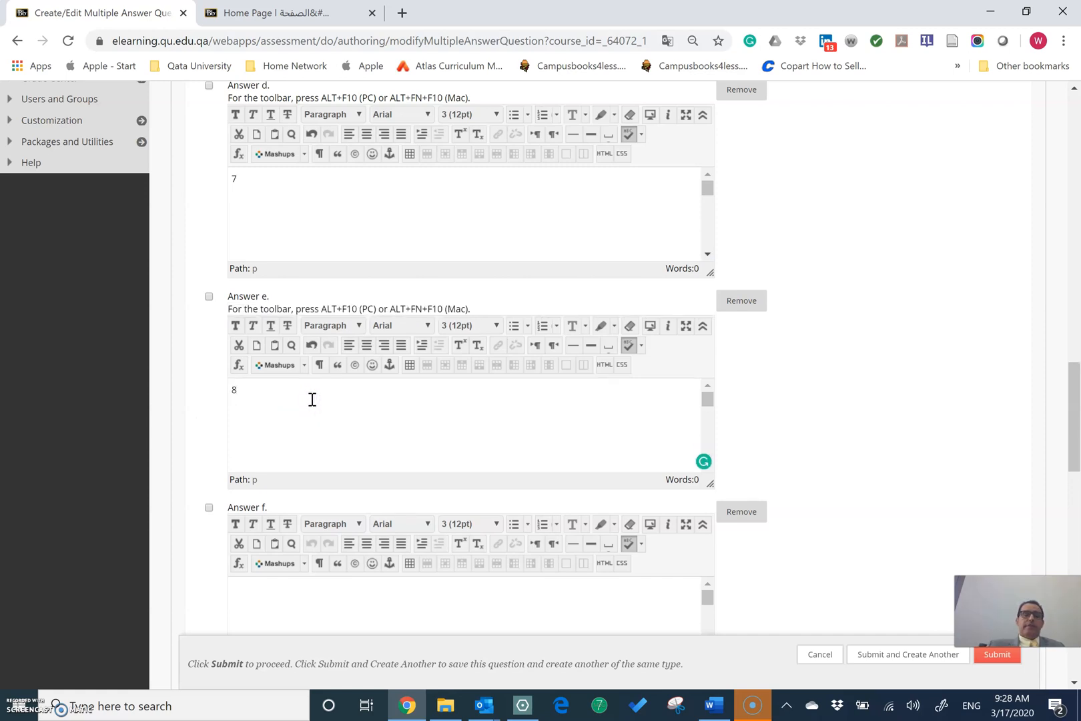
scroll(312, 399, down, 3)
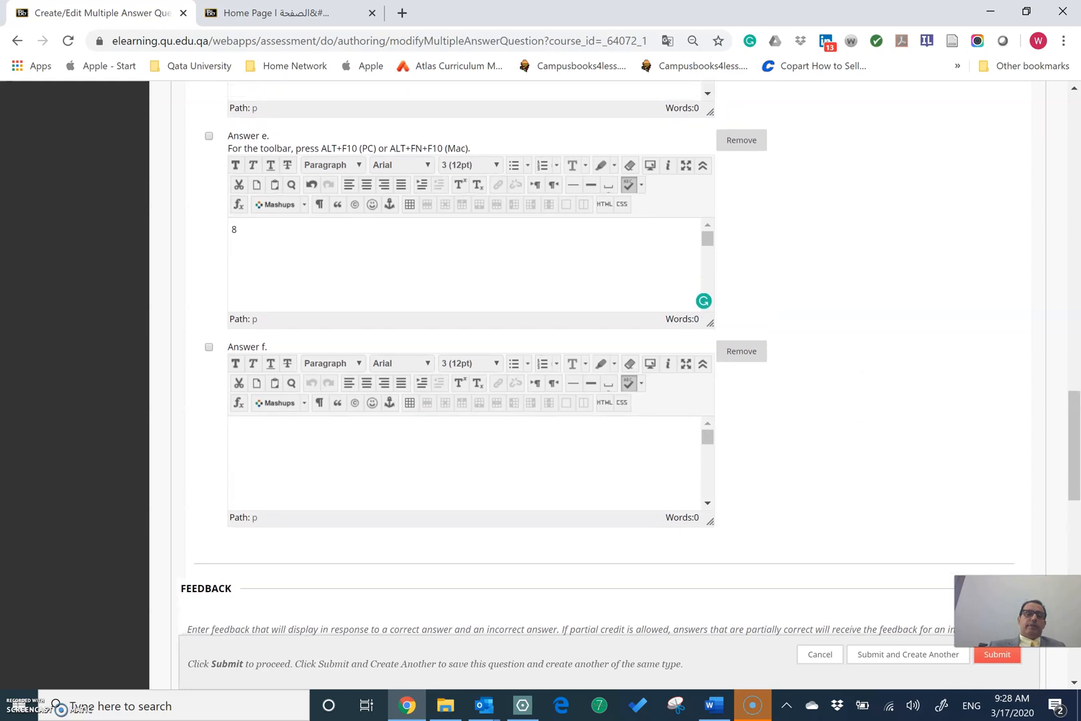
click(275, 483)
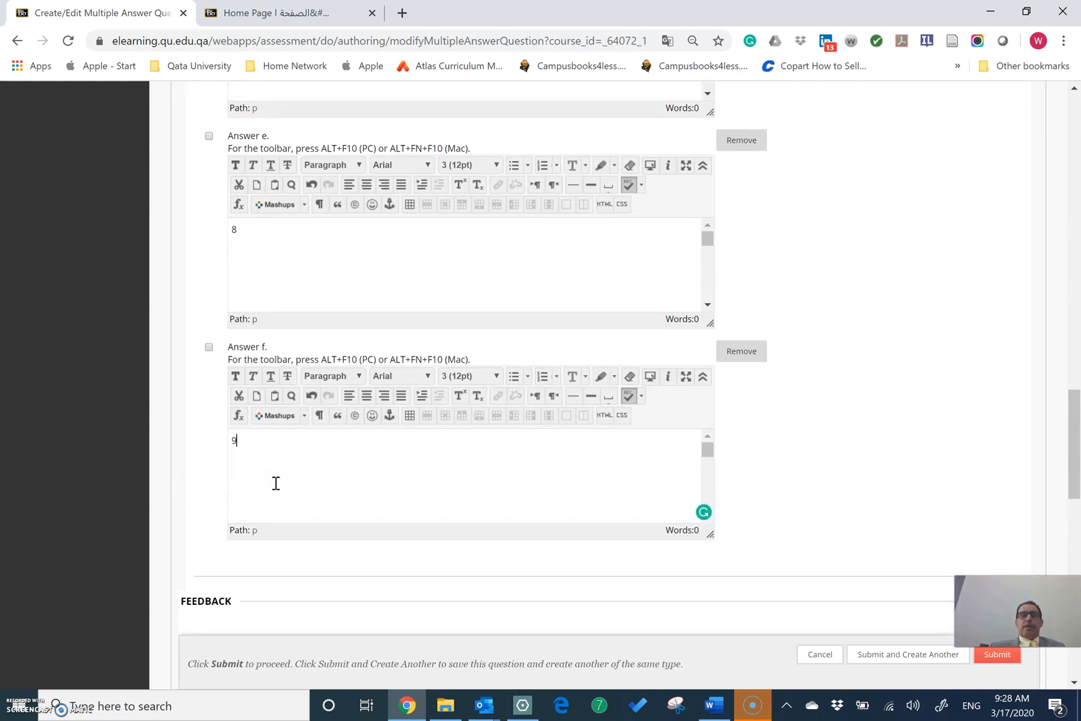
Mark Answer d, with the value 7, as a correct answer to the multiple answer question
scroll(276, 483, up, 7)
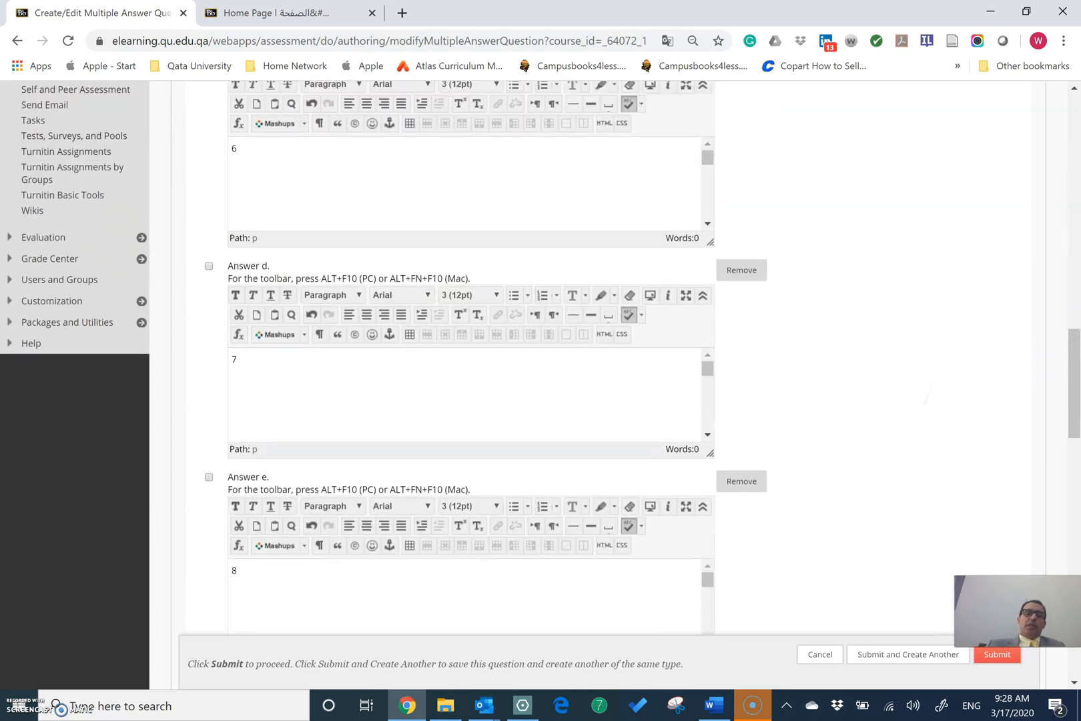
scroll(276, 483, up, 1)
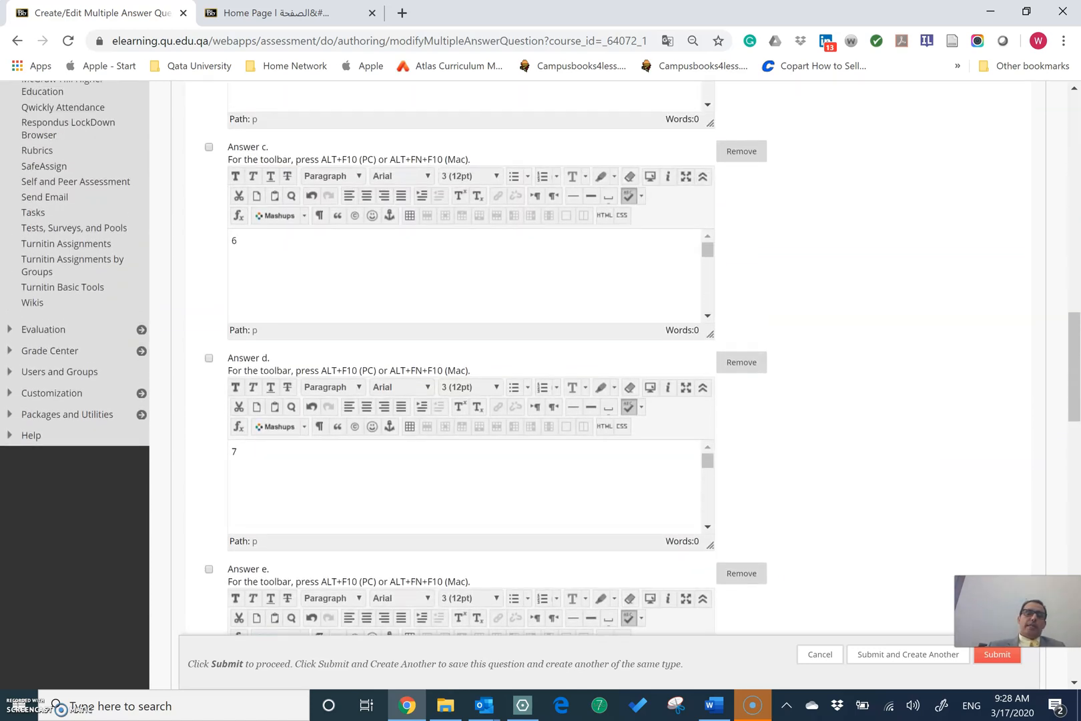
click(207, 361)
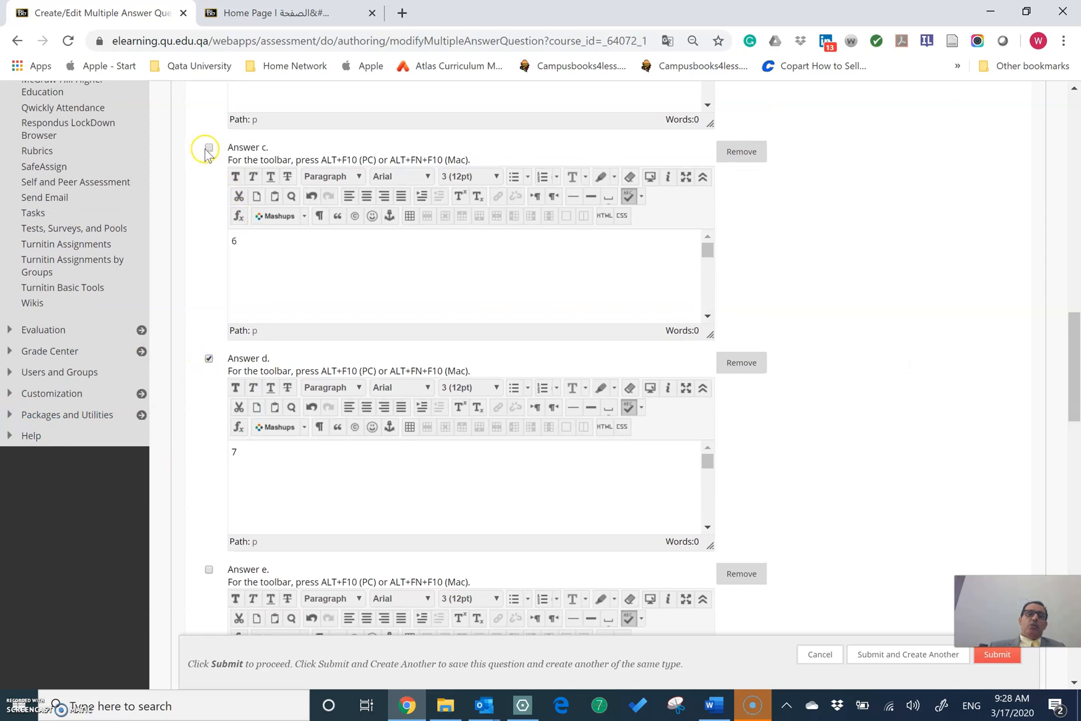
scroll(208, 153, down, 2)
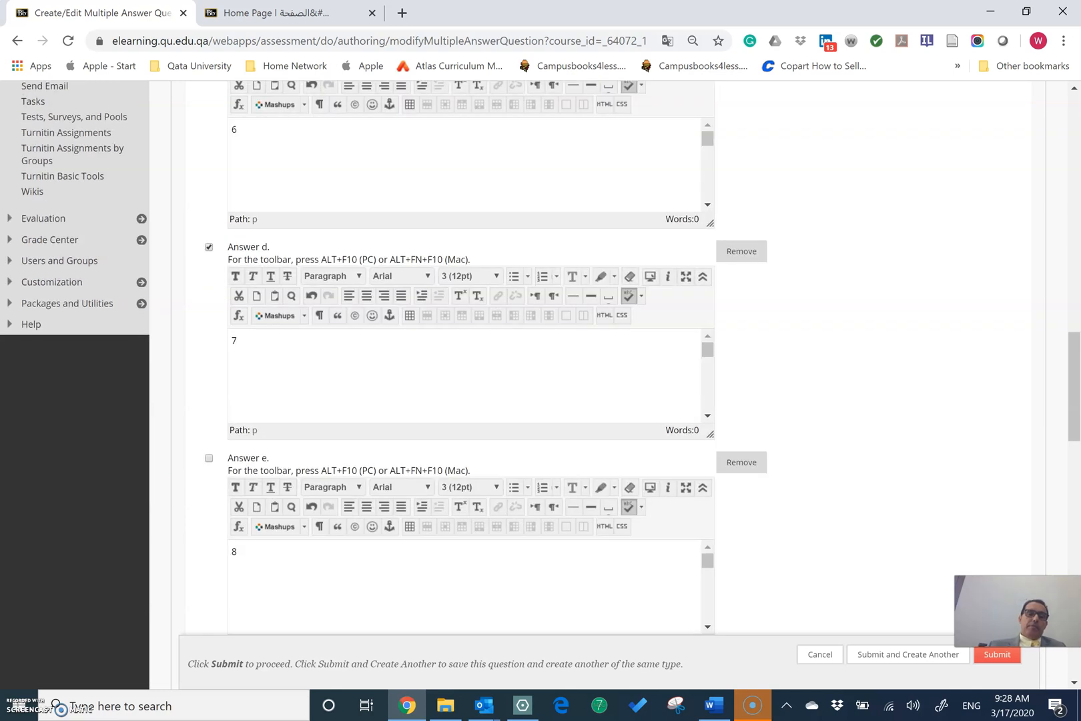